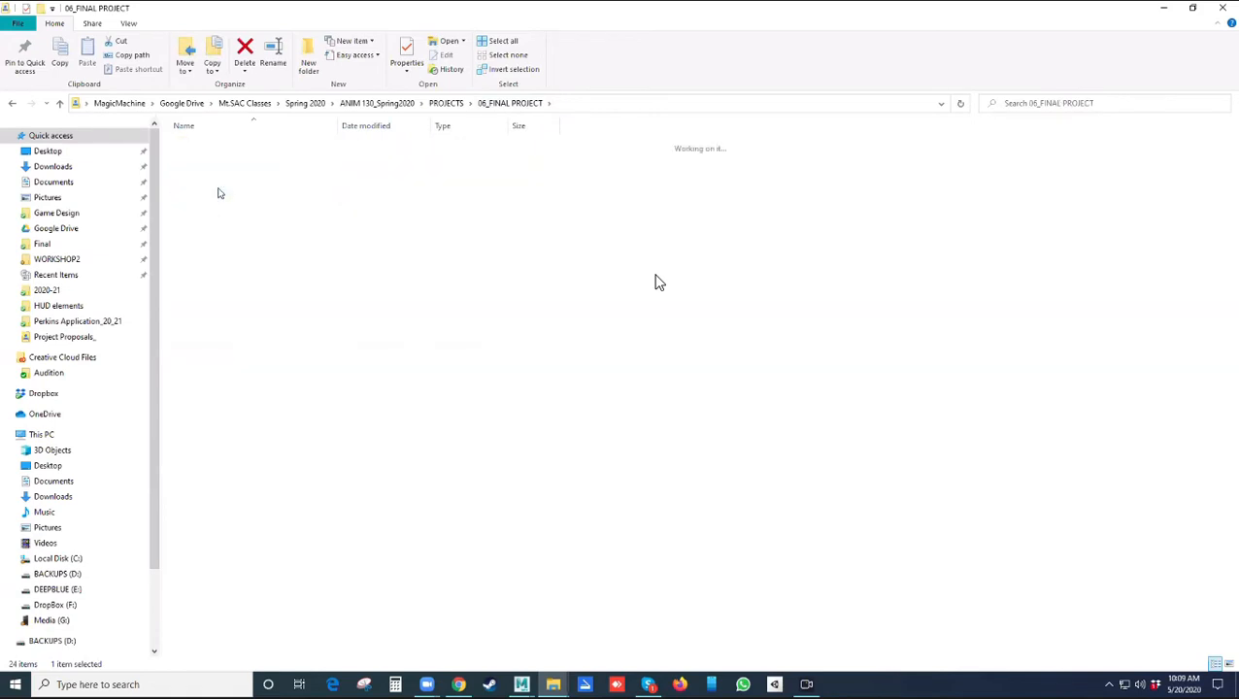
- View image 5 and the Seal of Approval picture in the first student's final decision folder, closing the viewer when done
double_click(221, 146)
double_click(223, 155)
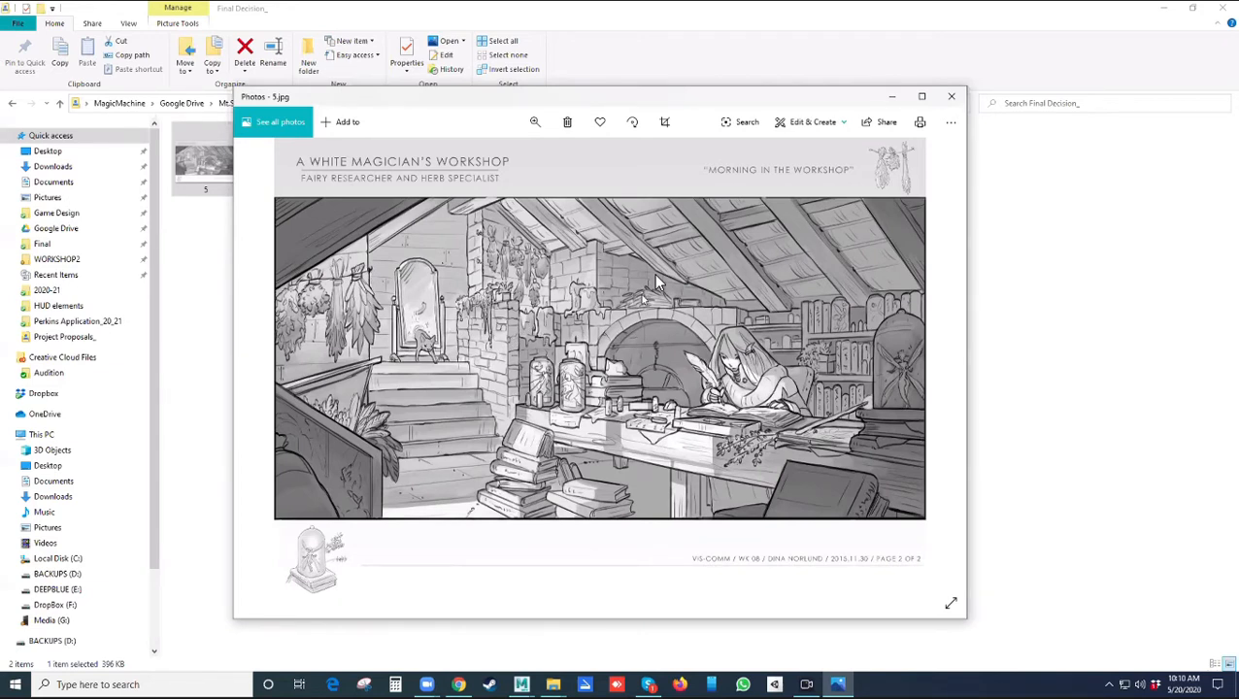
key("Right")
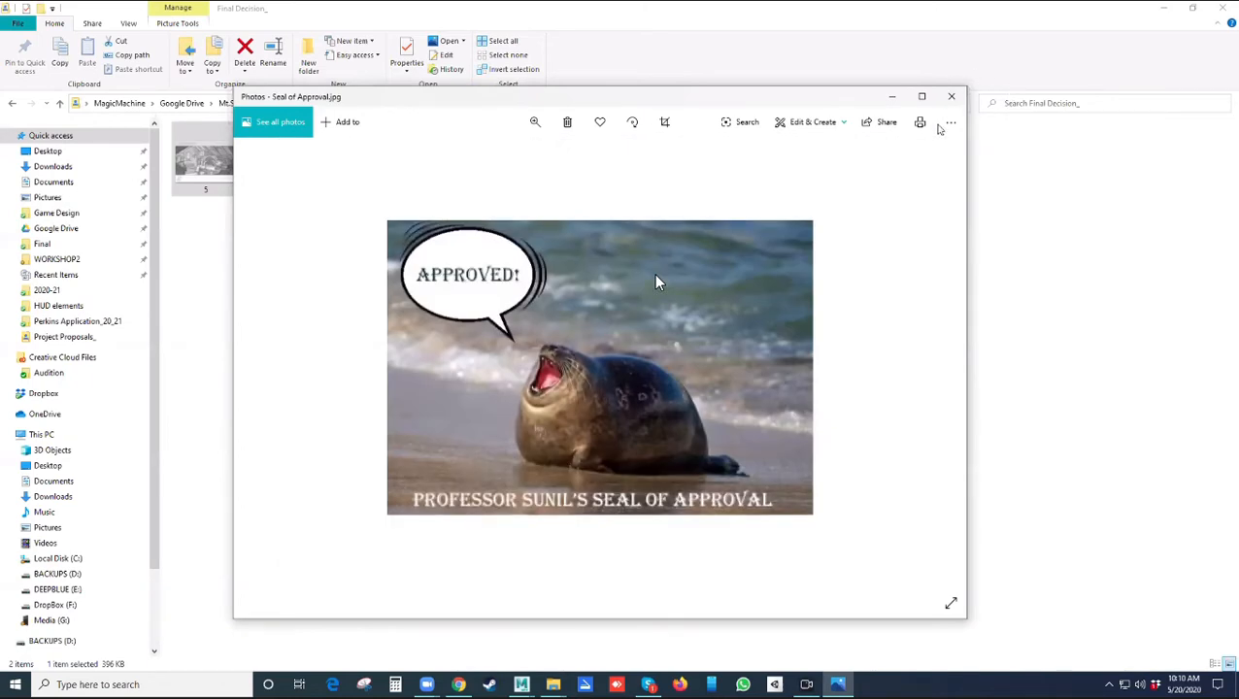
left_click(951, 96)
- Return to the 06_FINAL PROJECT folder and check the student folder holding the steampunk trash can image
left_click(510, 103)
double_click(202, 198)
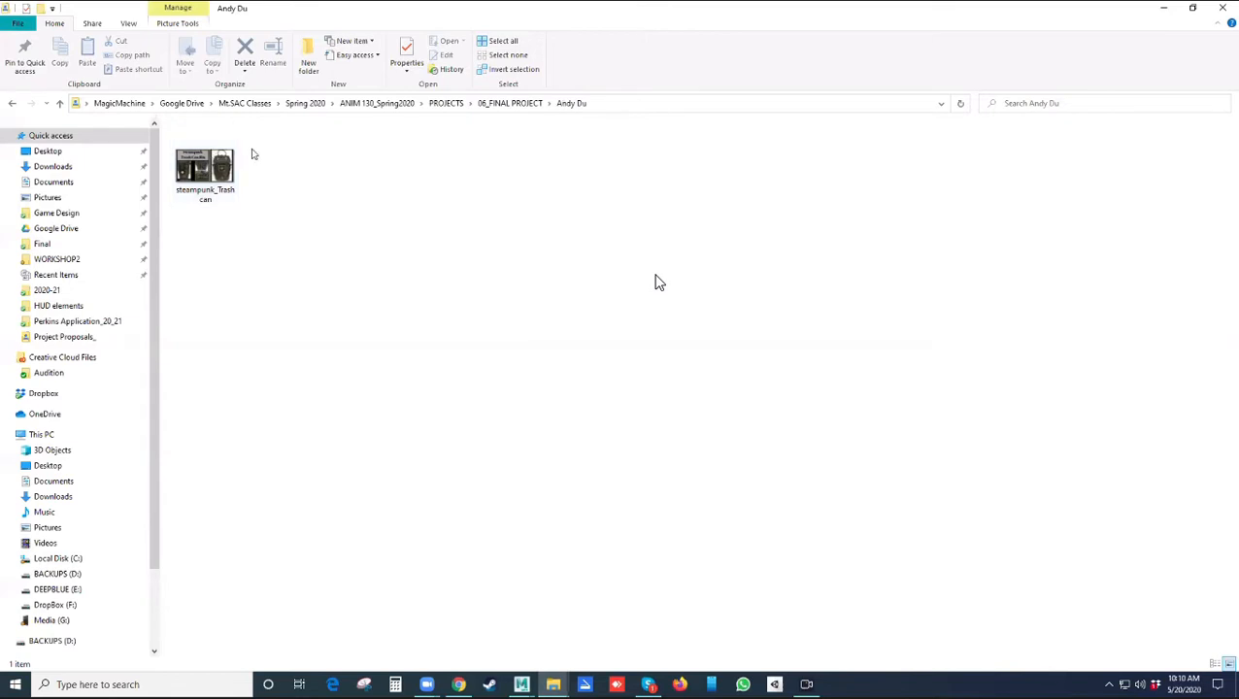
left_click(510, 103)
- View the kitchen image IMG_5956 in the next student's Final Decision folder and close it
left_click(209, 213)
double_click(209, 213)
double_click(204, 143)
left_click(216, 158)
double_click(204, 144)
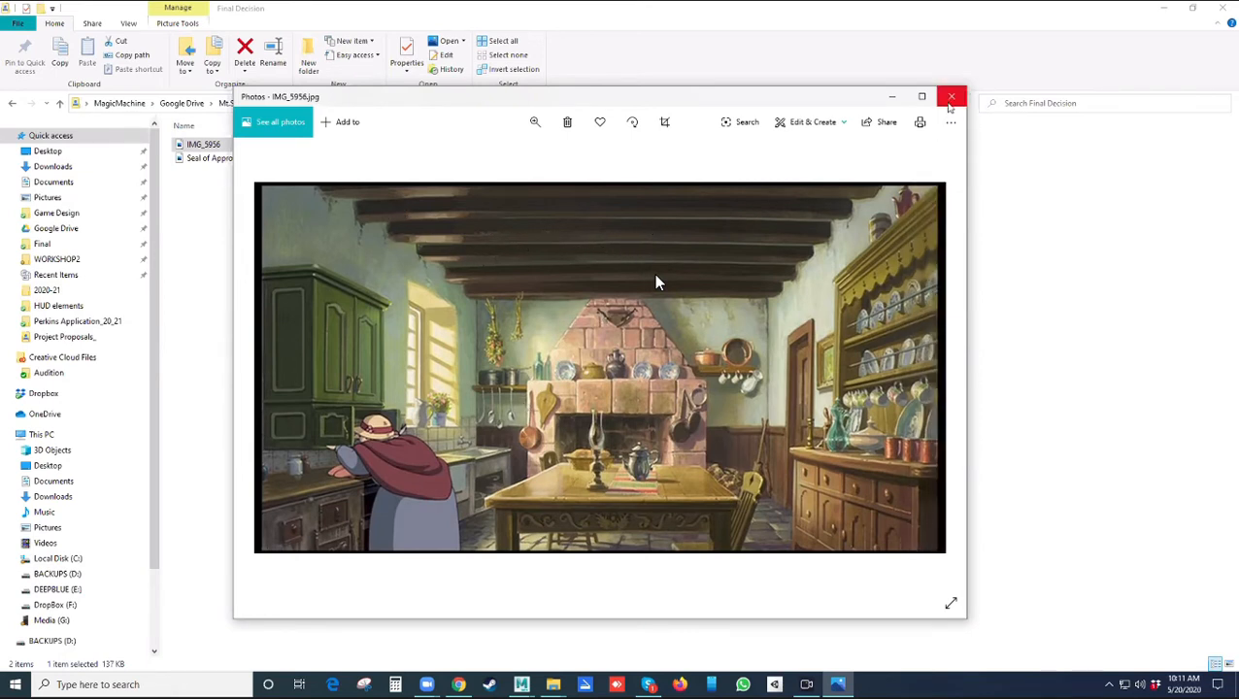
left_click(940, 96)
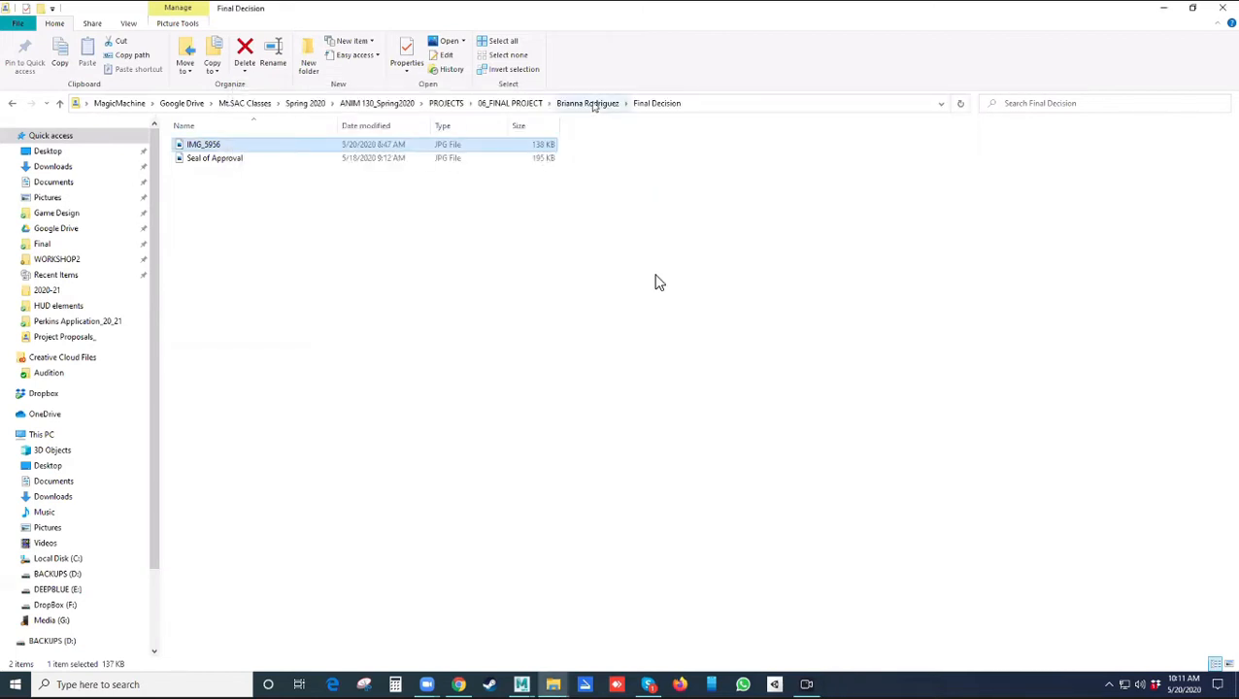
- Go back to 06_FINAL PROJECT and view the bedroom reference image in another student's Final Decision folder
left_click(507, 103)
double_click(208, 226)
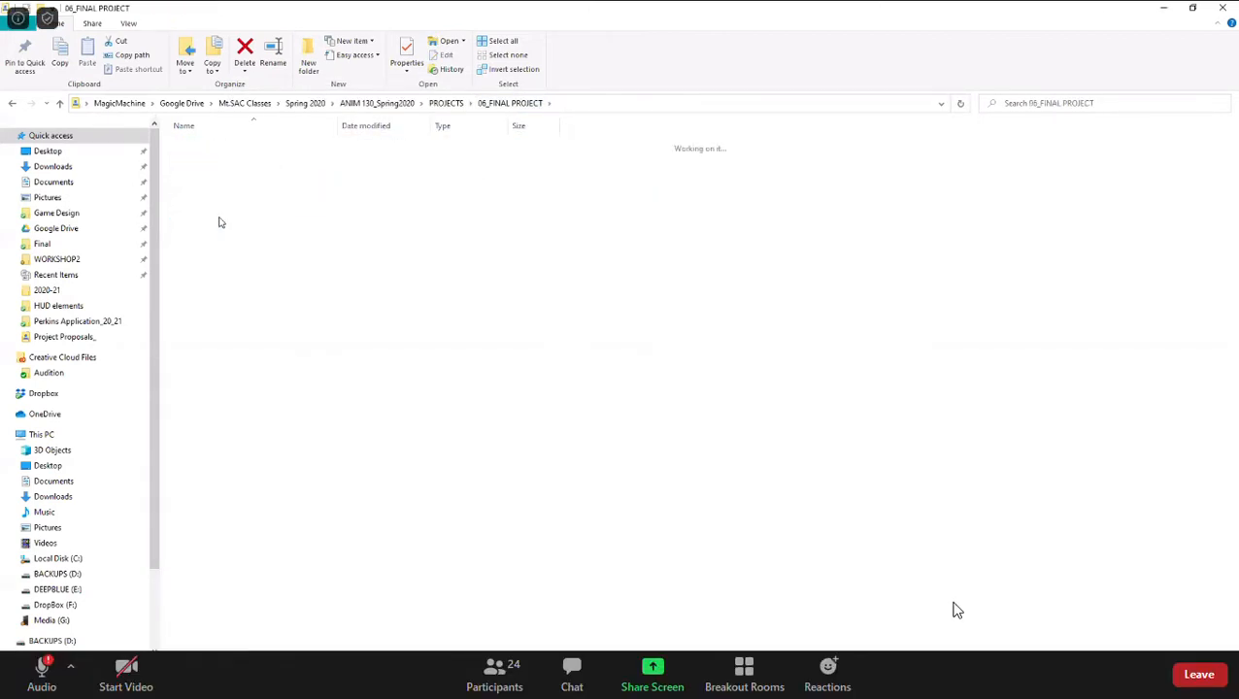
double_click(199, 144)
double_click(221, 152)
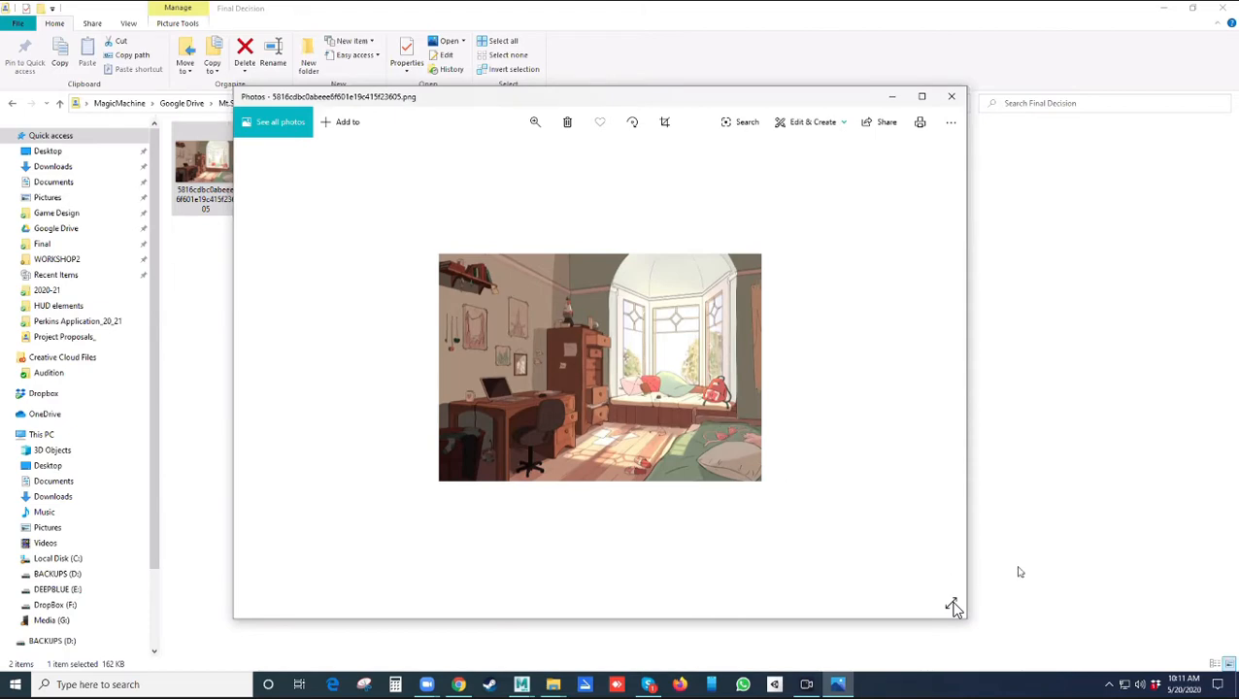
key("alt+F4")
- Switch to the untitled Maya scene with its empty perspective grid
left_click(525, 686)
left_click(614, 602)
left_click_drag(566, 408, 573, 420, "alt")
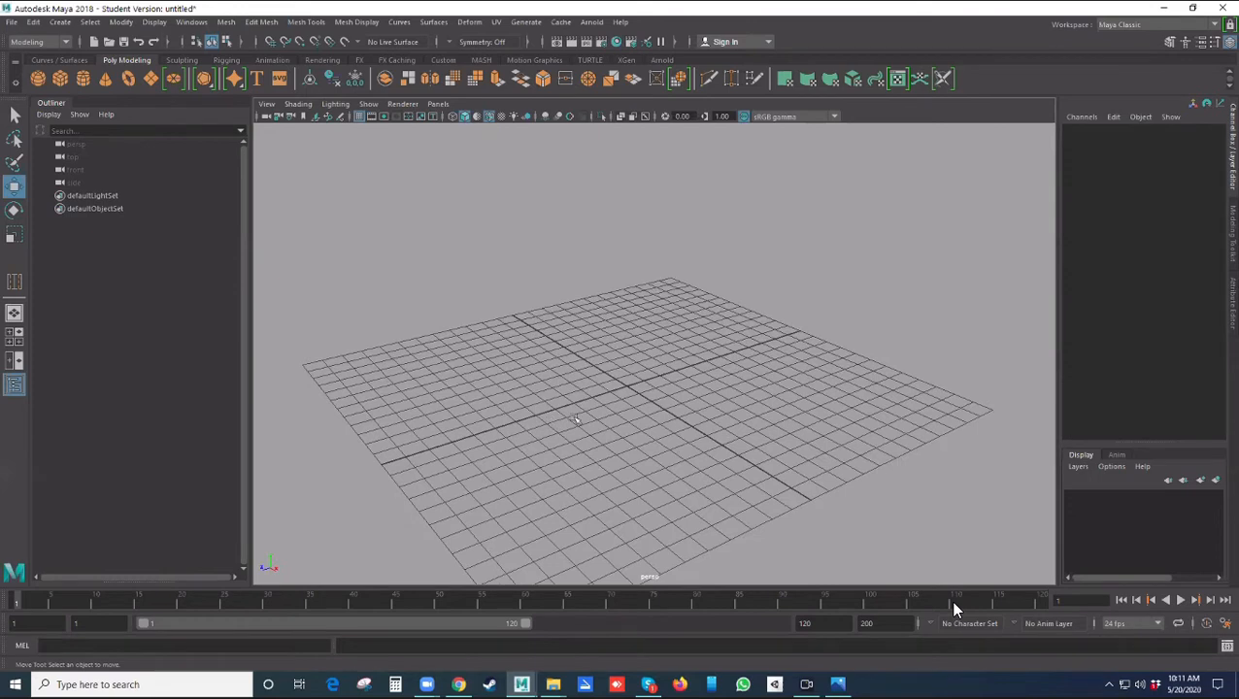
middle_click_drag(573, 420, 561, 385, "alt")
left_click_drag(560, 385, 568, 382, "alt")
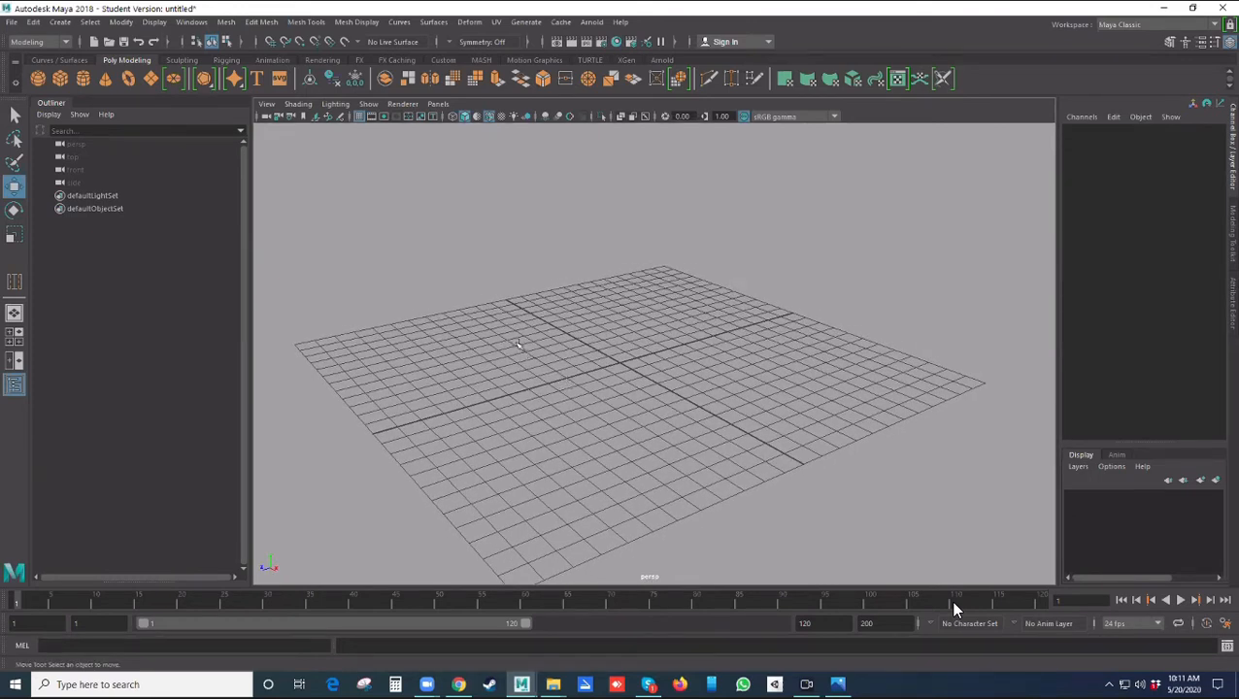
- Create a polygon plane at the origin and scale it uniformly to about 13.7
key("space")
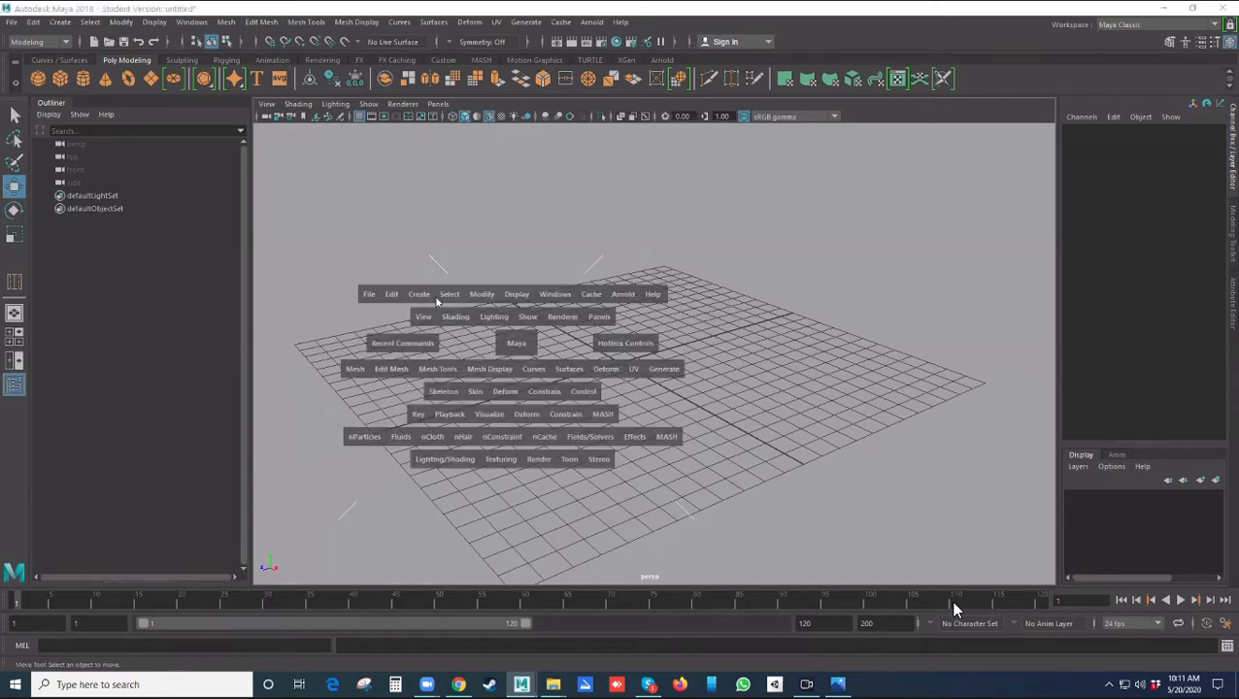
left_click(423, 293)
mouse_move(449, 343)
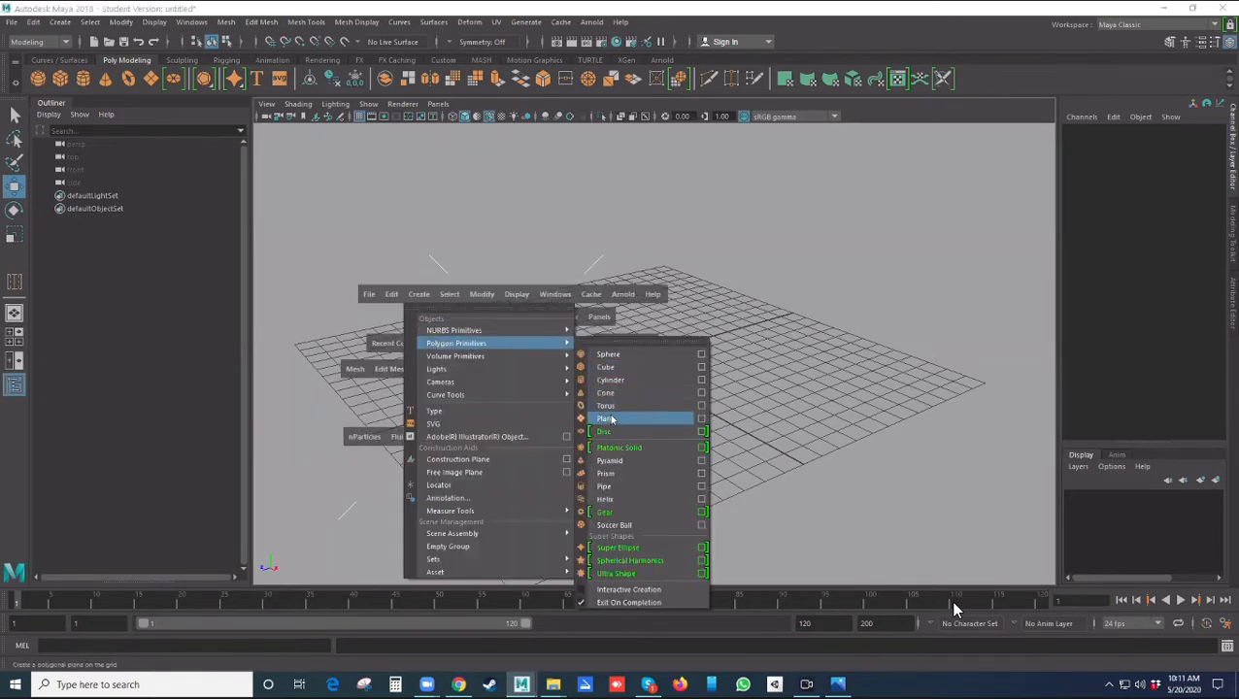
left_click(606, 419)
key("r")
left_click_drag(621, 366, 924, 398)
- Reduce the plane's width and height subdivisions until it is a single undivided face
left_click(1090, 276)
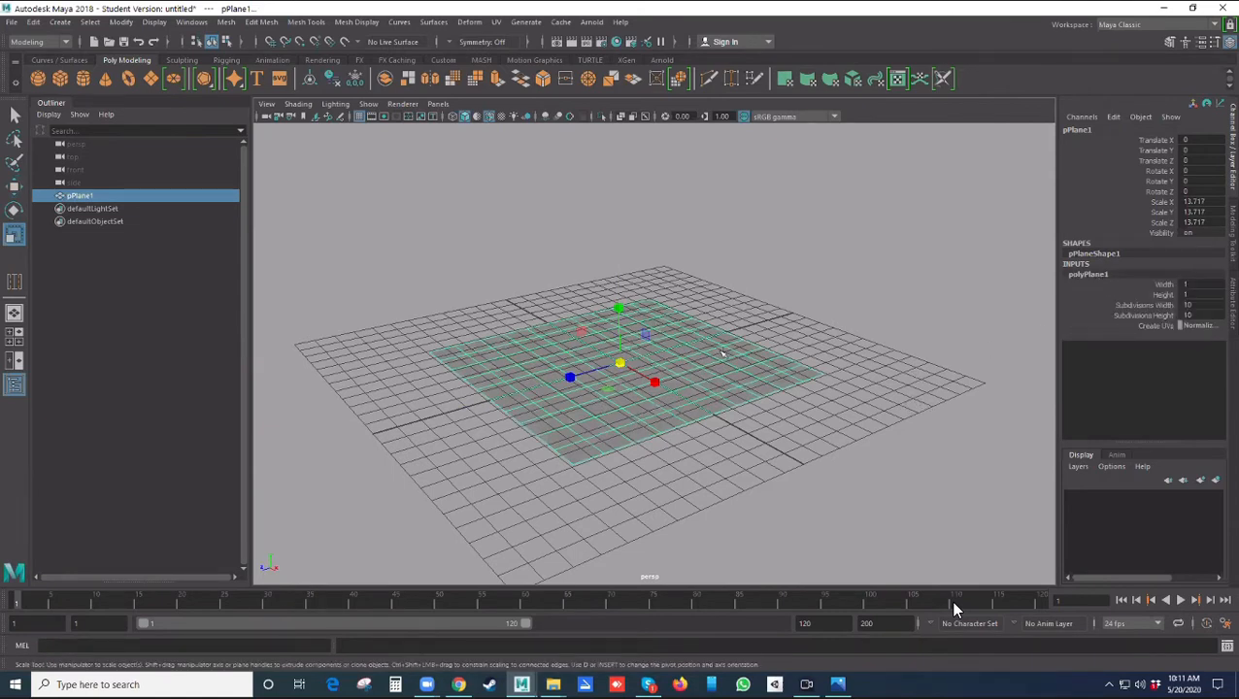
left_click_drag(1144, 306, 1146, 318)
middle_click_drag(911, 313, 607, 306)
left_click(886, 396)
left_click(755, 414)
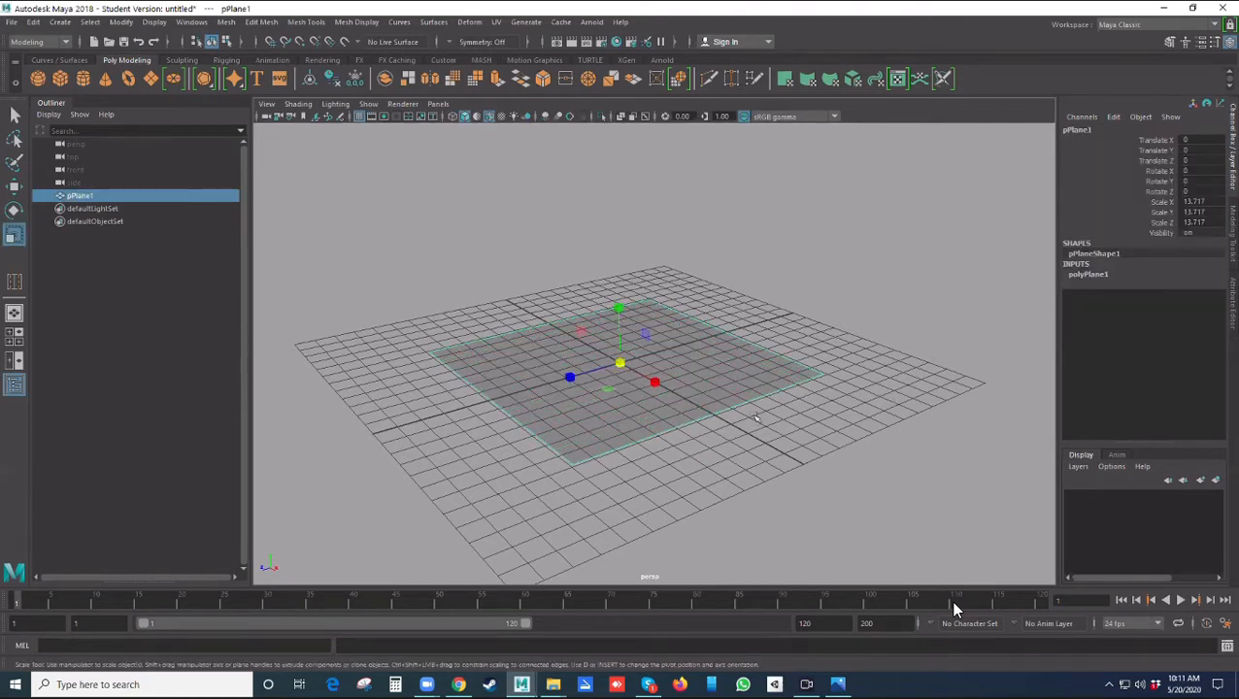
- Stand the plane upright as a wall by setting its Rotate Z to -90
key("e")
left_click_drag(653, 353, 594, 249)
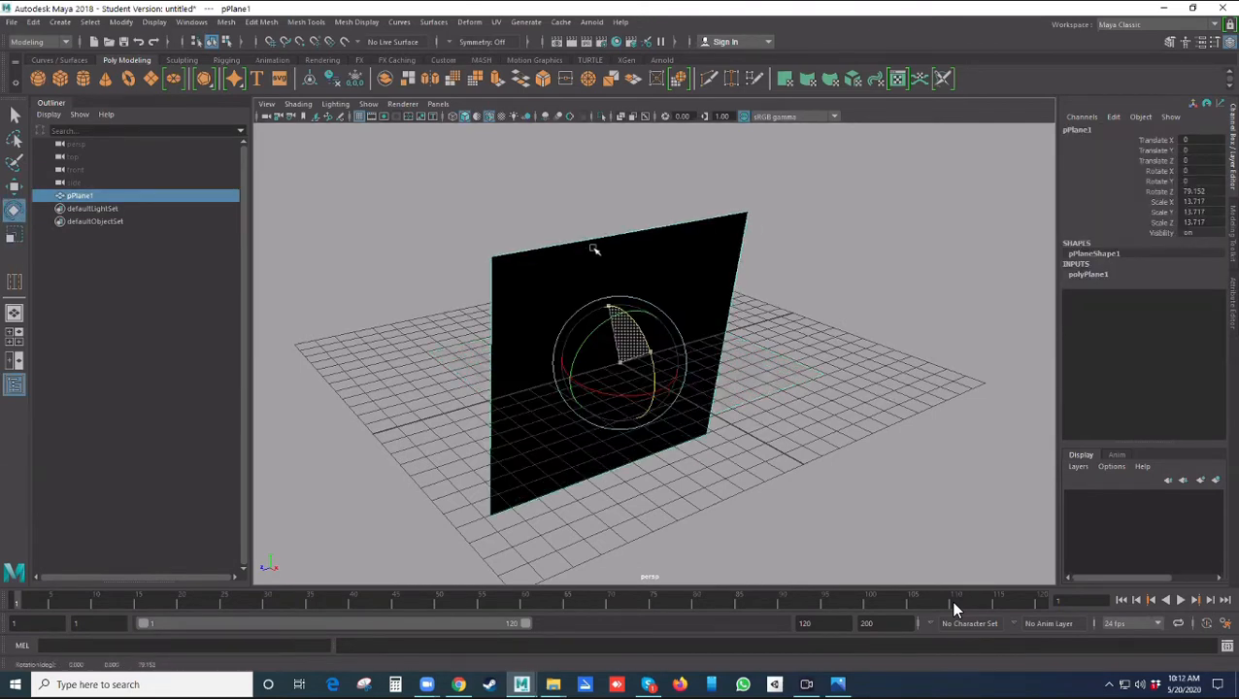
left_click_drag(663, 395, 725, 371, "alt")
left_click_drag(664, 328, 668, 303, "alt")
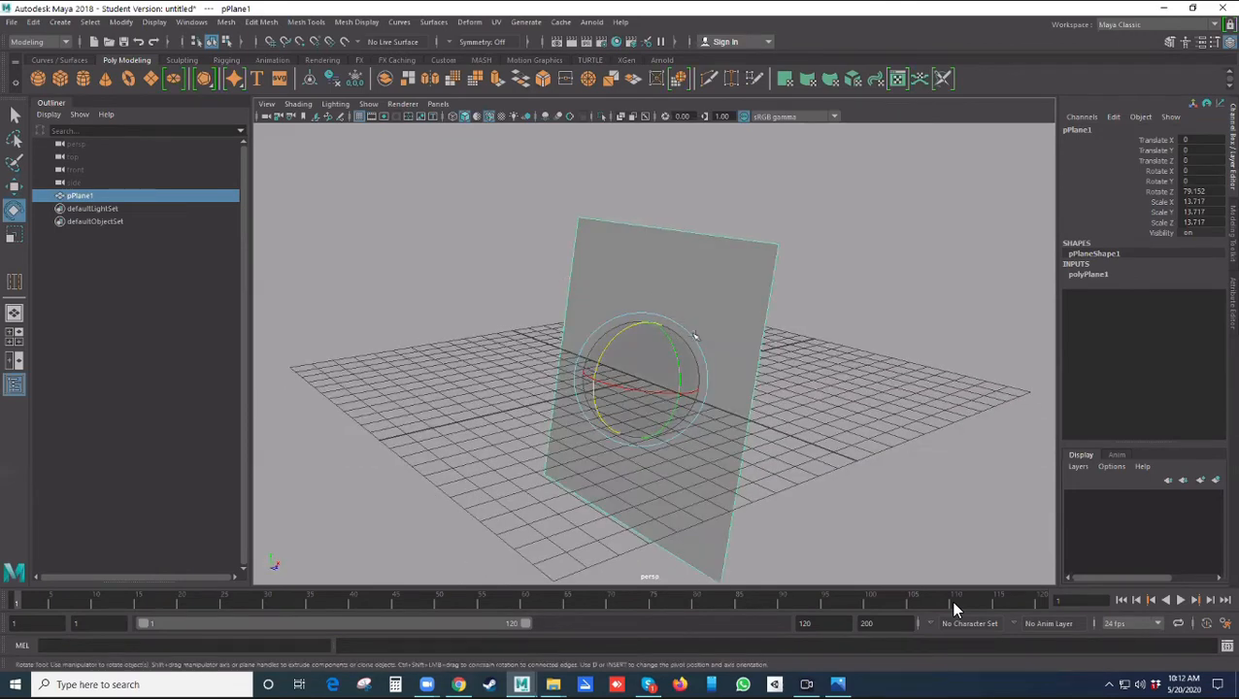
left_click_drag(718, 347, 652, 504, "alt")
left_click_drag(680, 427, 563, 408, "alt")
double_click(1193, 191)
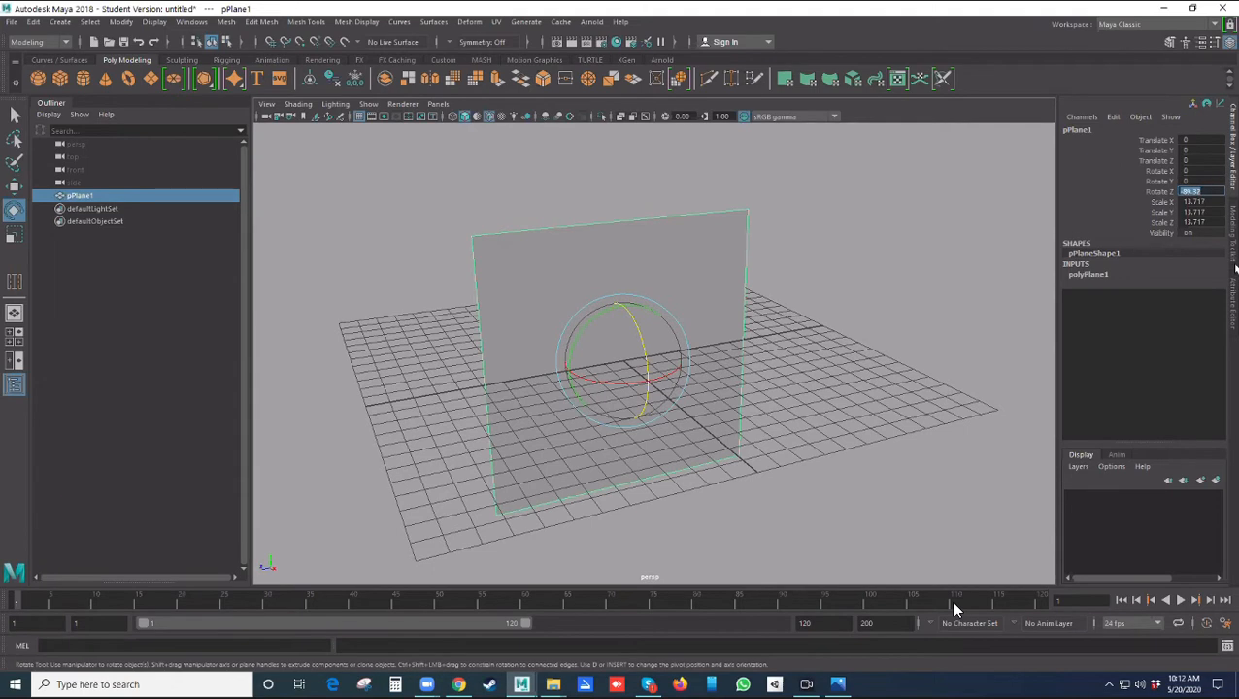
type("-90")
key("Return")
- Lower the wall's height to a Scale X of about 7.6 and raise it to a Translate Y of about 4.1
key("r")
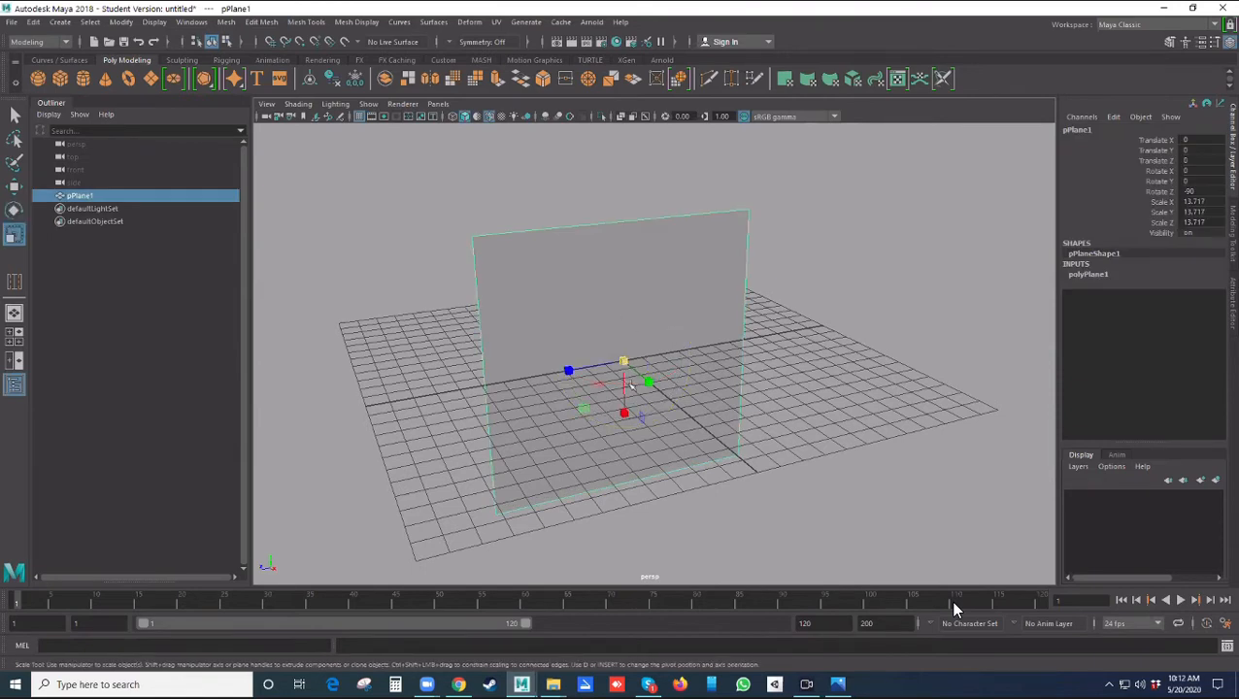
left_click_drag(625, 410, 624, 388)
key("w")
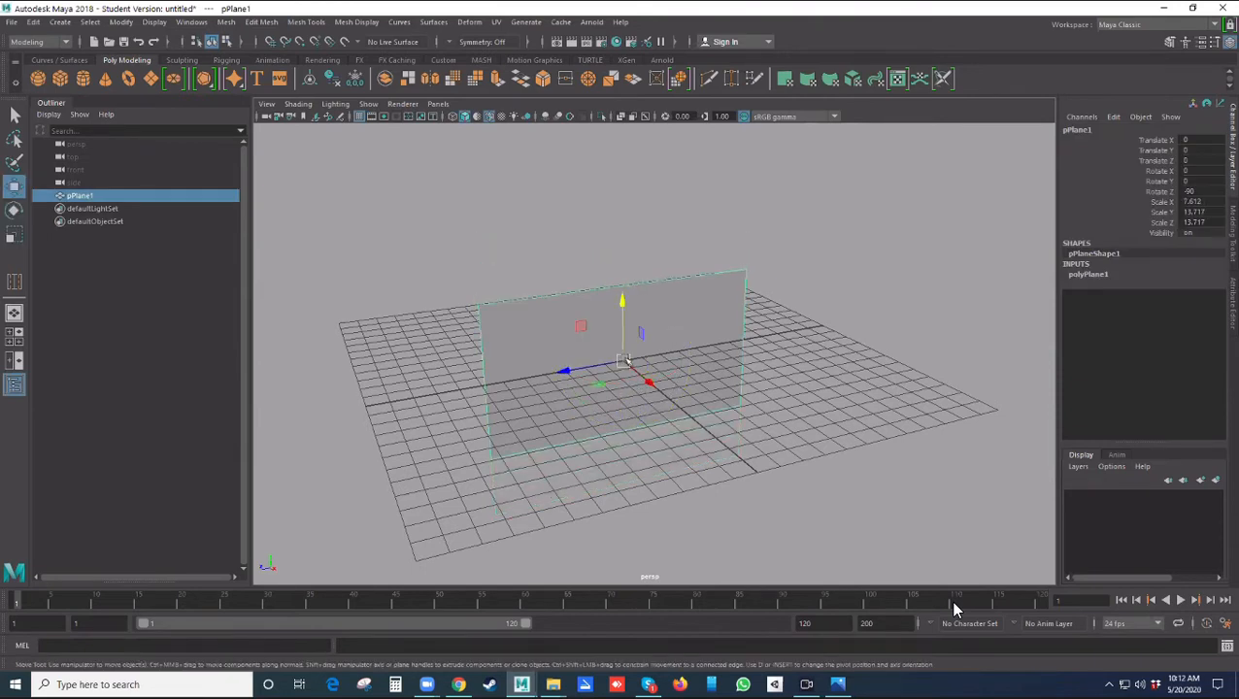
left_click_drag(625, 309, 624, 223)
scroll(641, 267, "down", 2)
left_click_drag(665, 303, 687, 318, "alt")
left_click_drag(600, 217, 657, 293)
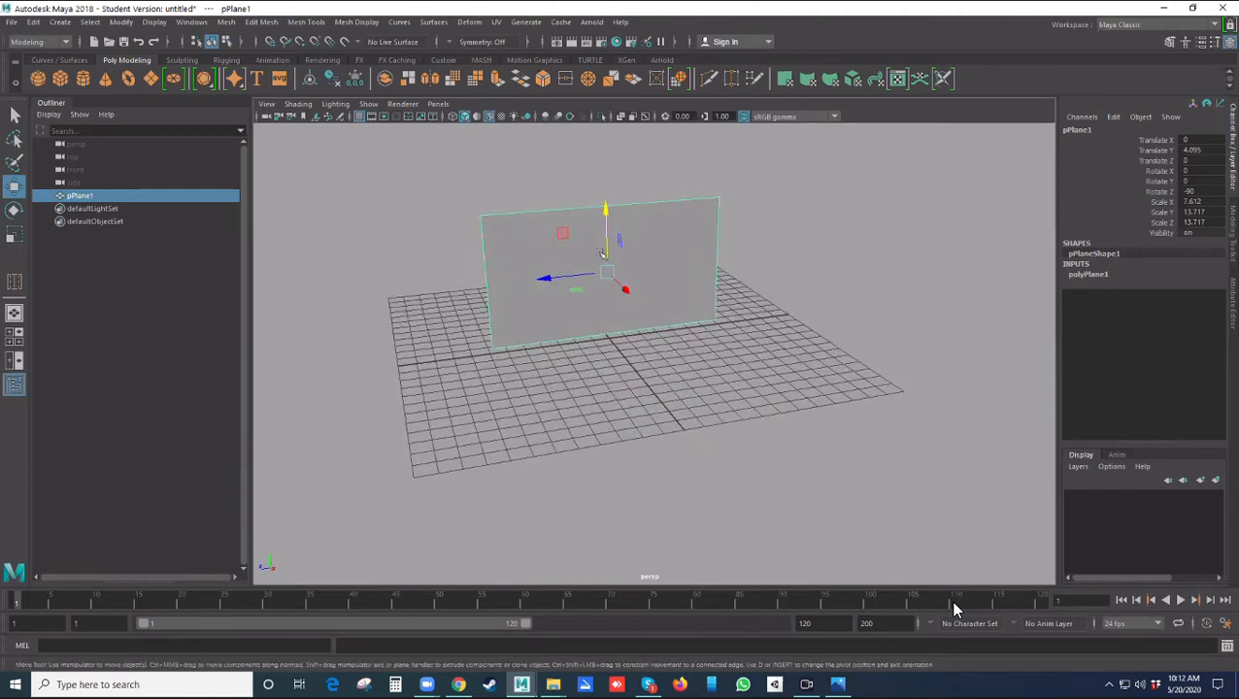
- Snap the wall's pivot to its lower corner vertex at the far end of the grid
key("Insert")
key("v")
middle_click_drag(702, 380, 709, 457)
key("Insert")
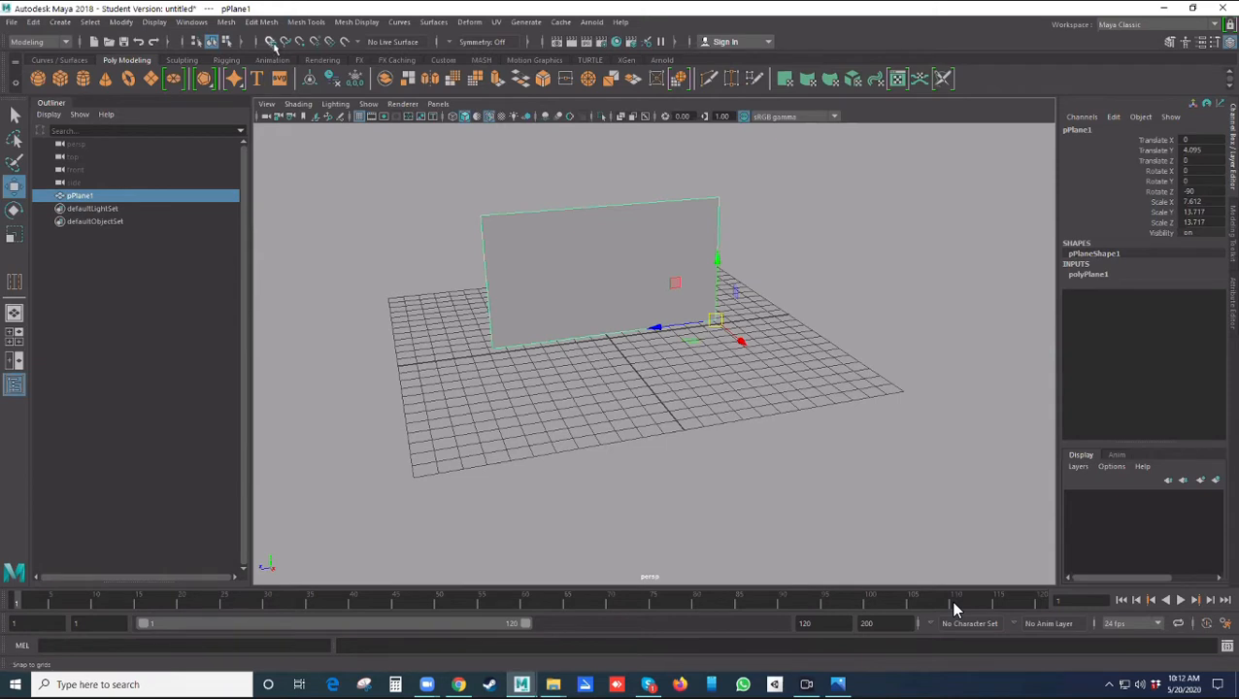
- Move the wall with grid snapping to Translate X -1, Y 4.806 and Z -1.142
left_click(272, 44)
left_click_drag(630, 327, 750, 375)
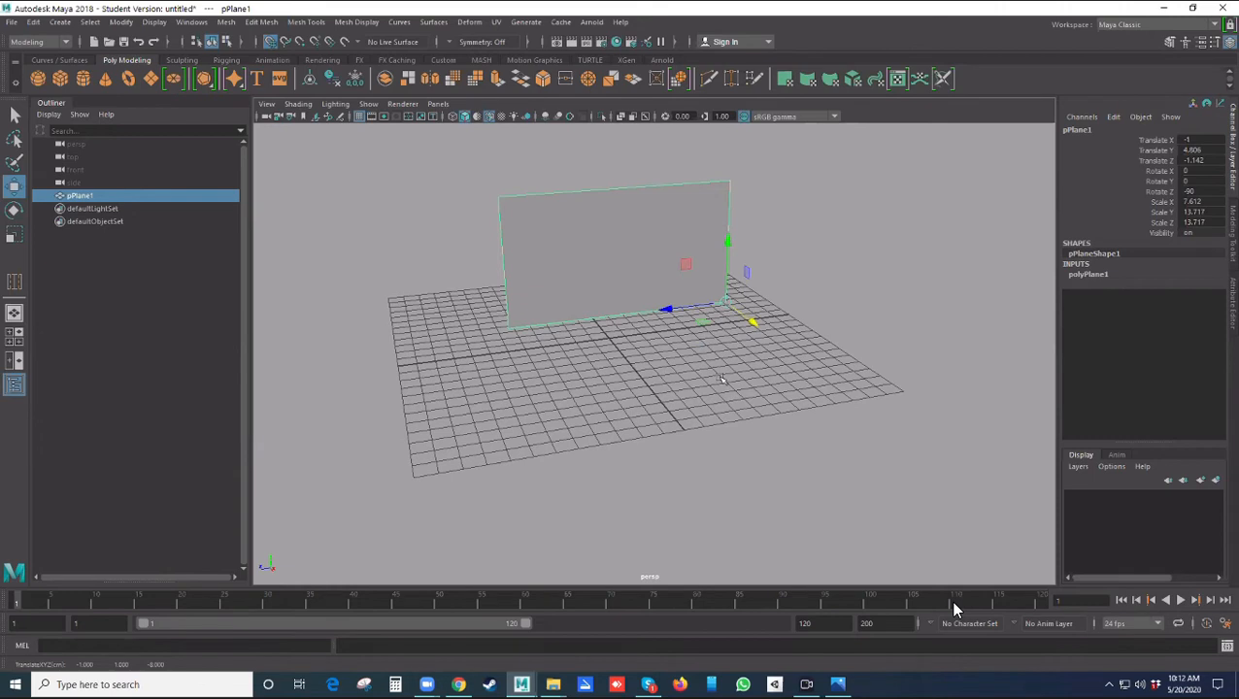
left_click_drag(428, 156, 454, 176, "alt")
left_click(456, 178)
left_click(588, 304)
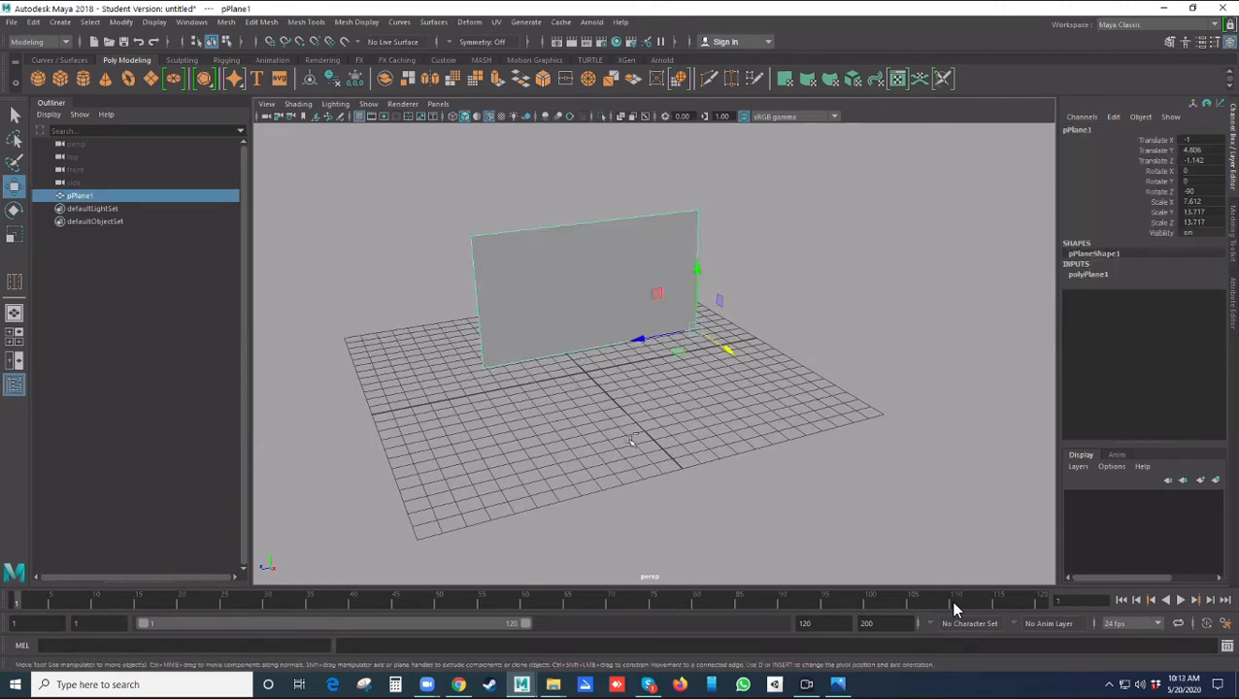
key("ctrl+d")
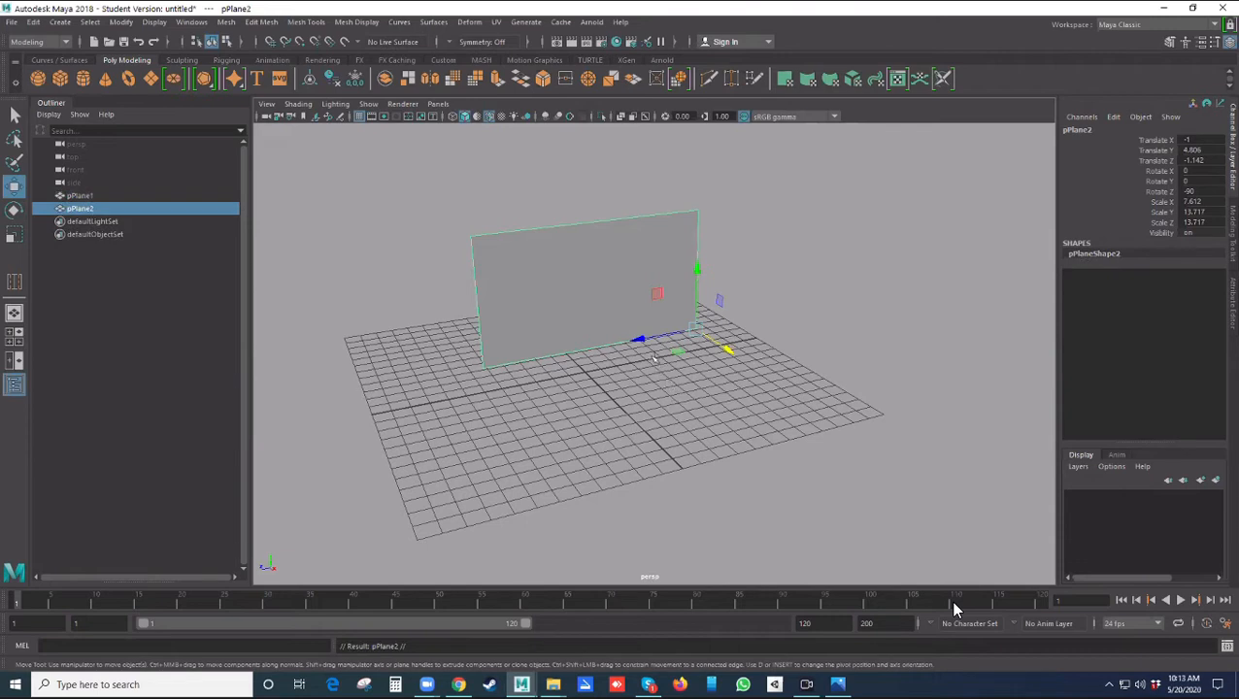
key("e")
left_click_drag(670, 350, 731, 396)
key("ctrl+z")
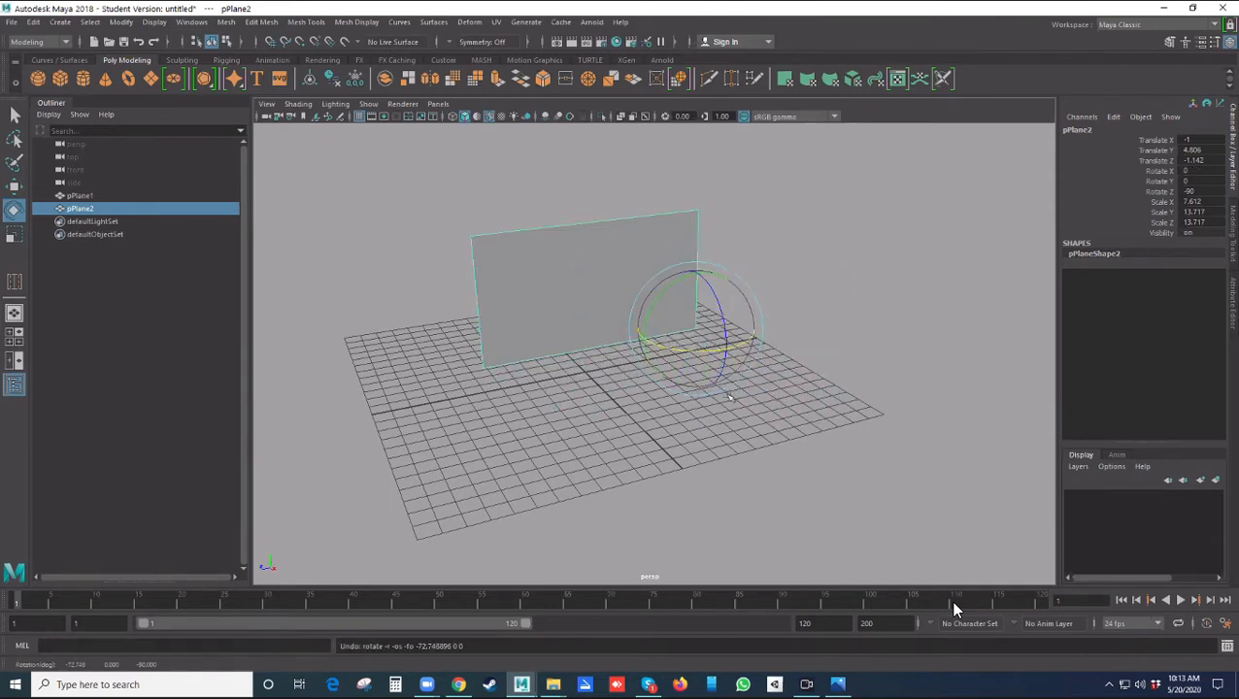
key("Delete")
- Select the wall and set the Rotate Tool's step snap to Relative with a step of 15
left_click(574, 332)
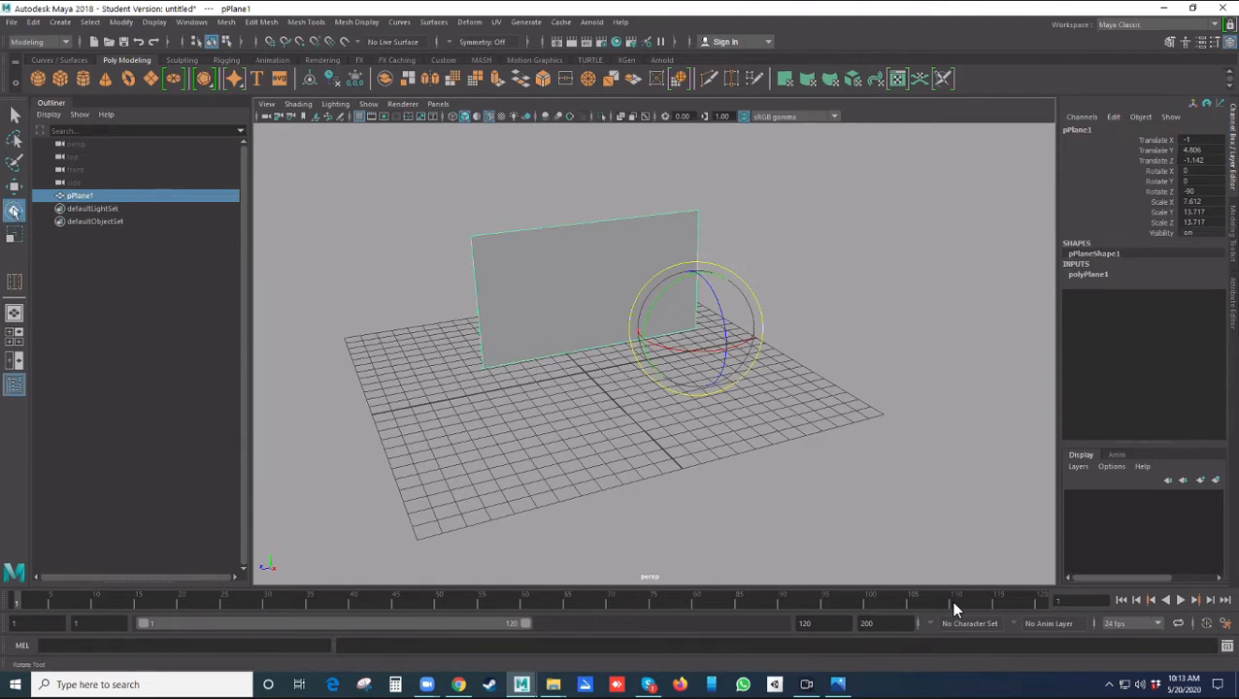
double_click(15, 212)
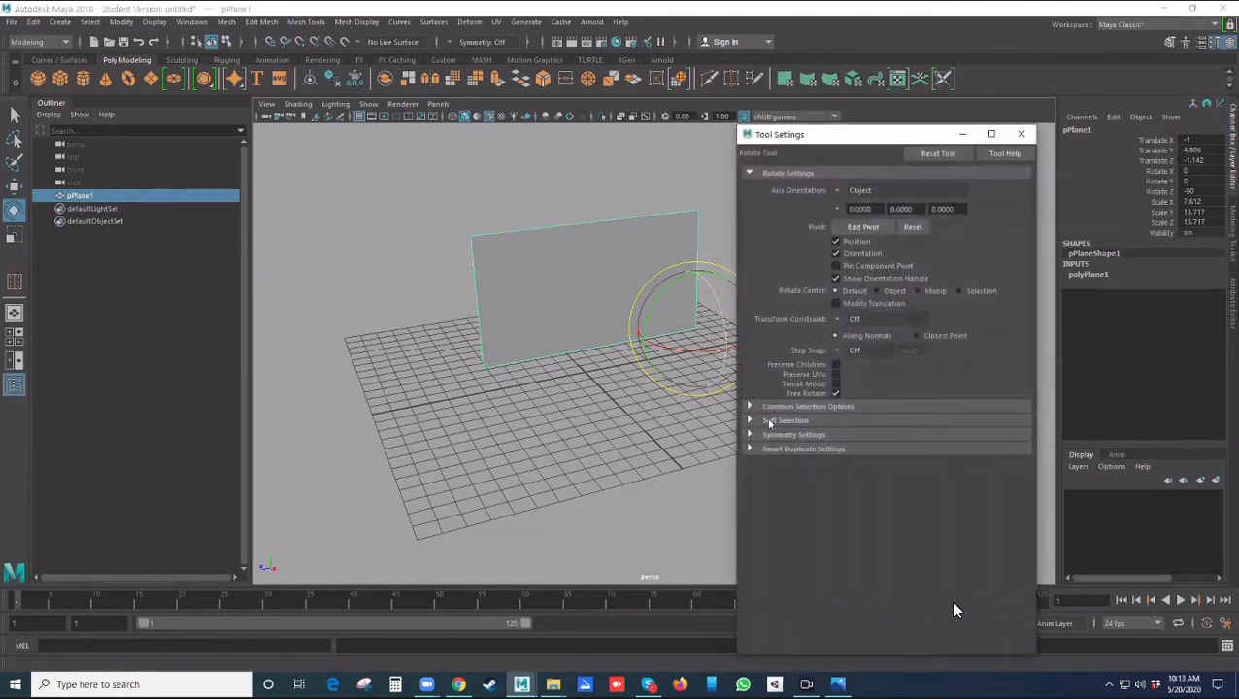
left_click(839, 351)
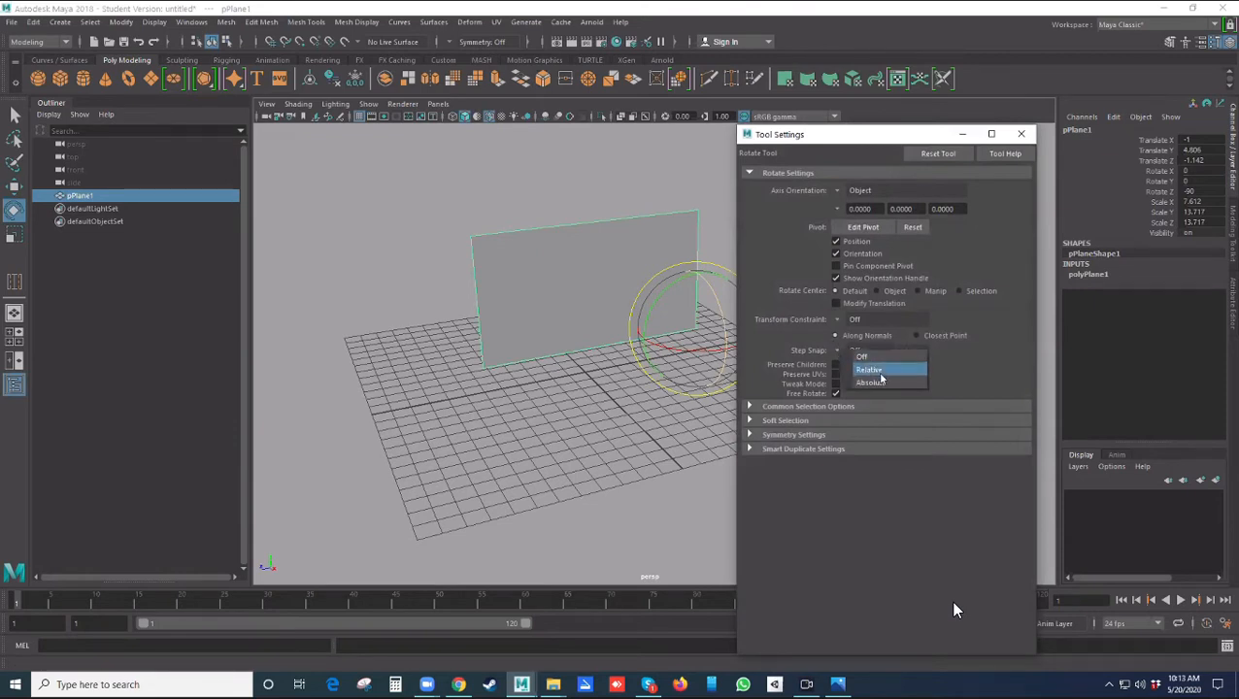
left_click(879, 371)
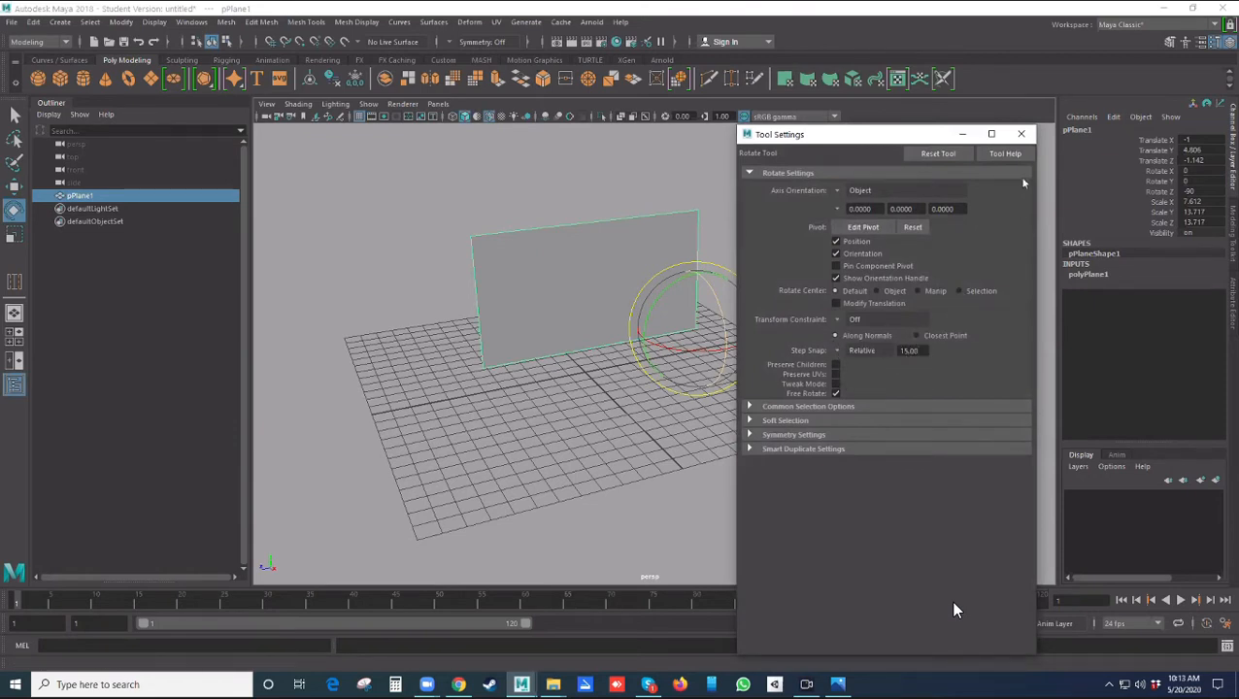
left_click_drag(917, 350, 896, 353)
left_click(1021, 134)
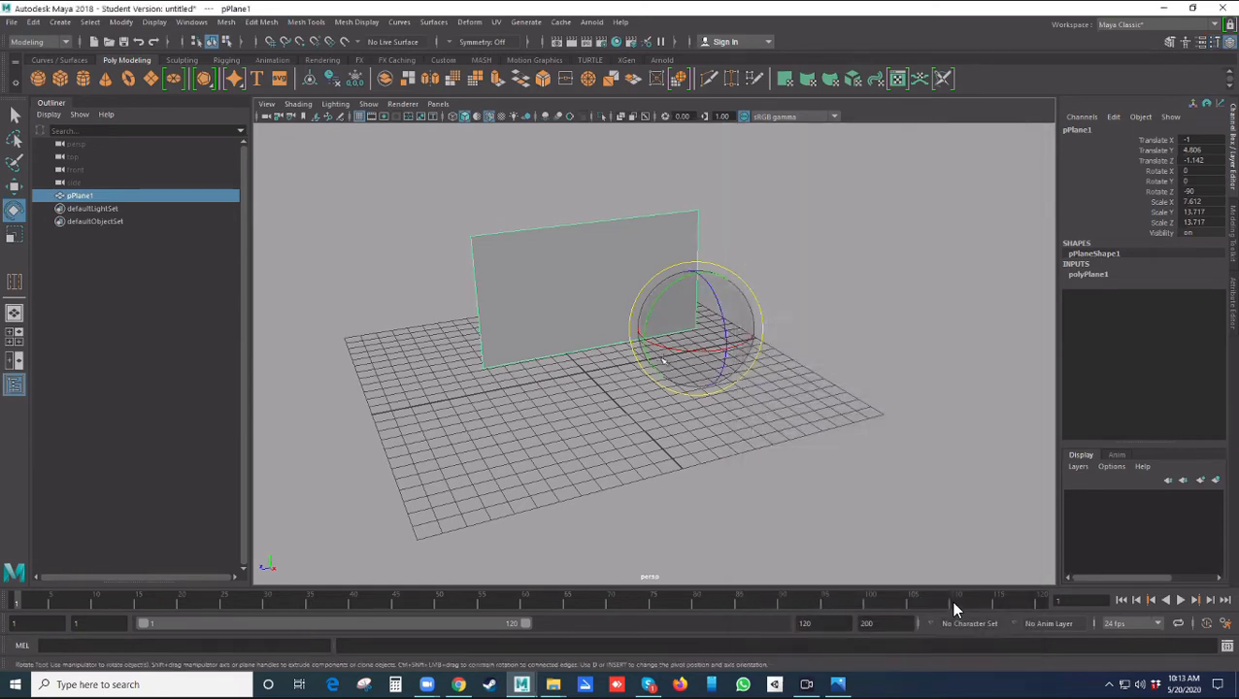
- Duplicate the wall and rotate the copy about the shared corner to Rotate X -90, forming a second wall
key("ctrl+d")
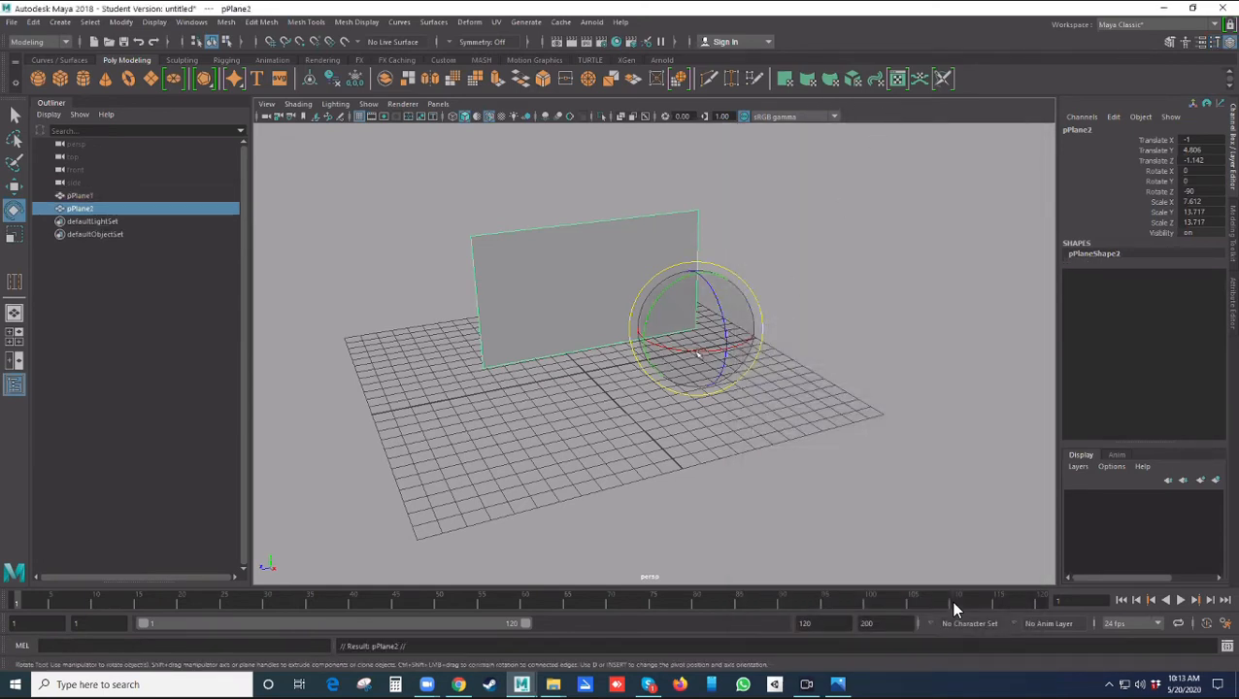
left_click_drag(692, 351, 767, 359)
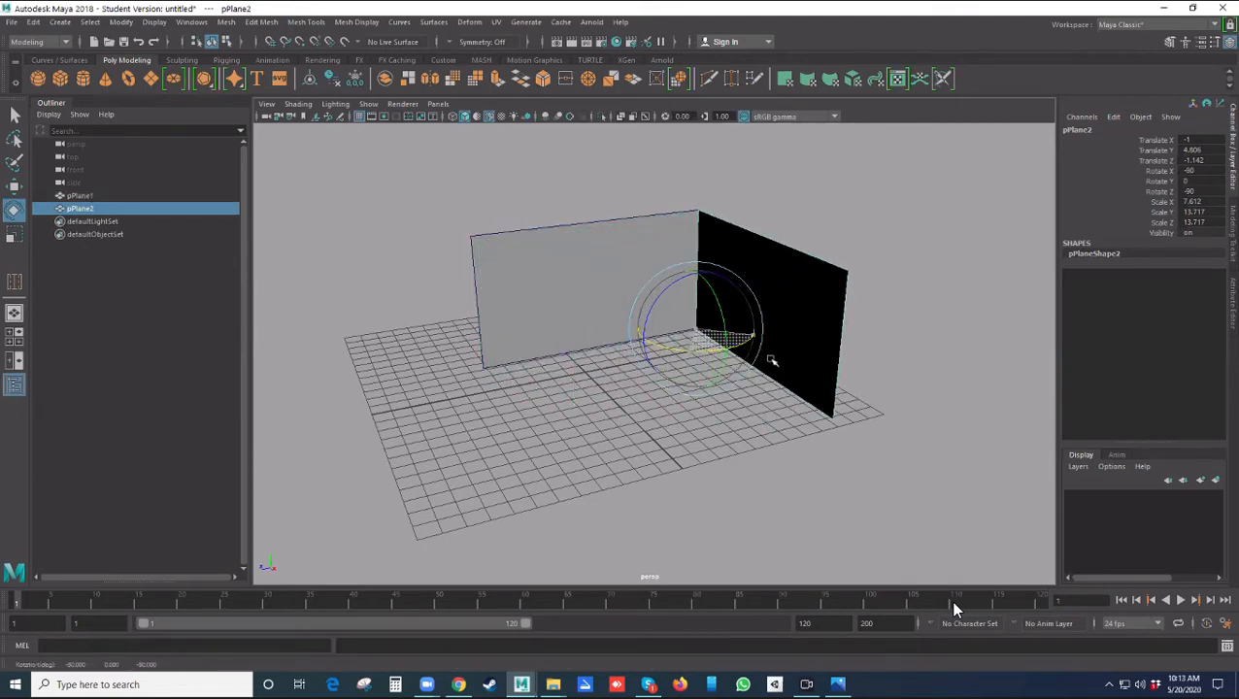
left_click_drag(804, 375, 708, 392, "alt")
left_click(713, 406)
left_click(748, 343)
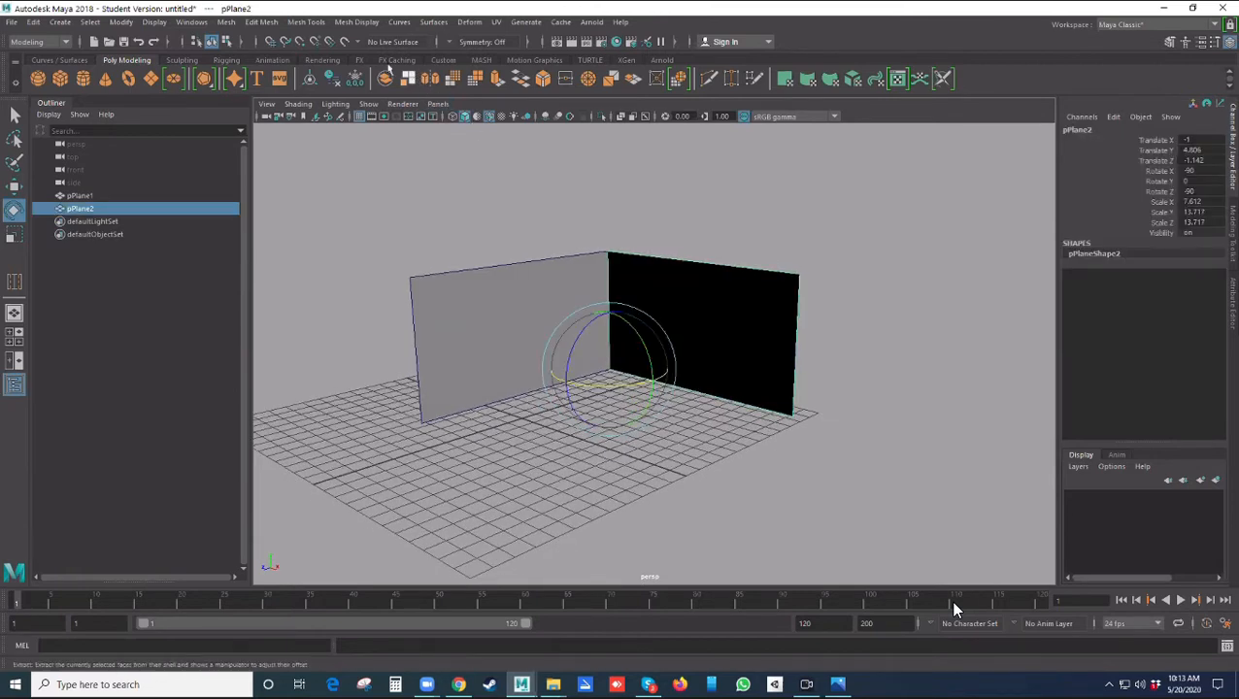
- Reverse the normals of the second wall, which displays black from inside the room
left_click(355, 22)
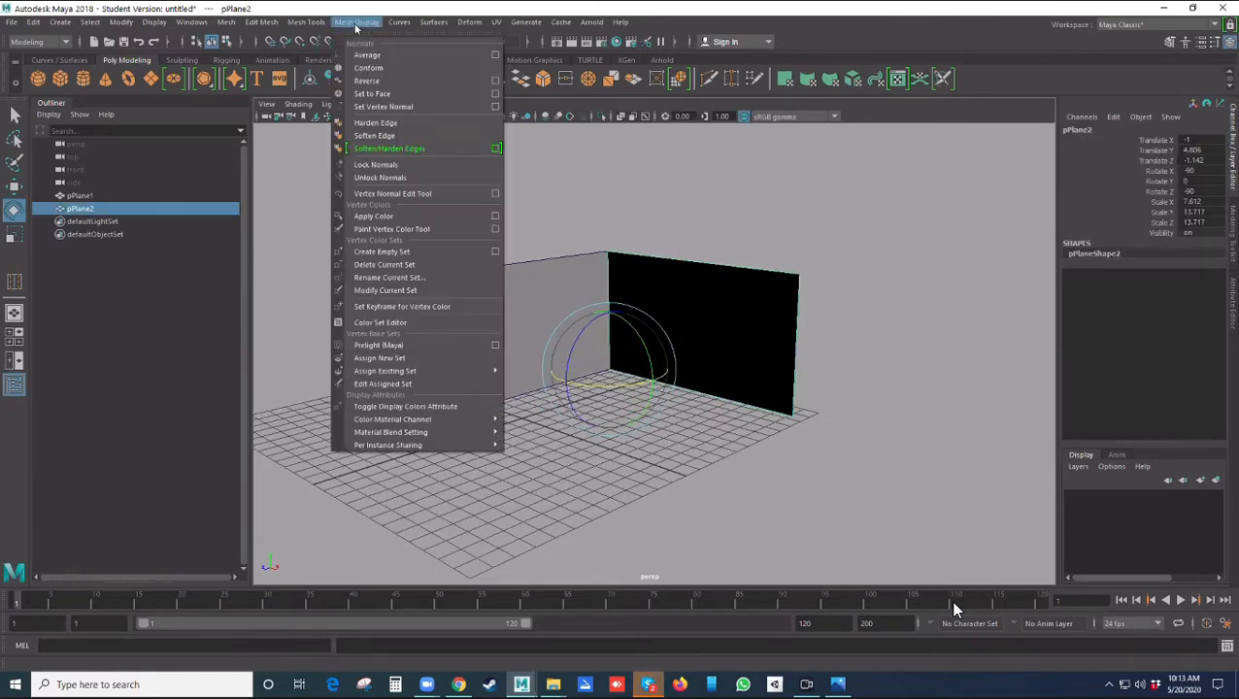
left_click(368, 86)
left_click(810, 265)
left_click_drag(816, 282, 703, 346, "alt")
left_click(703, 359)
scroll(701, 437, "down", 2)
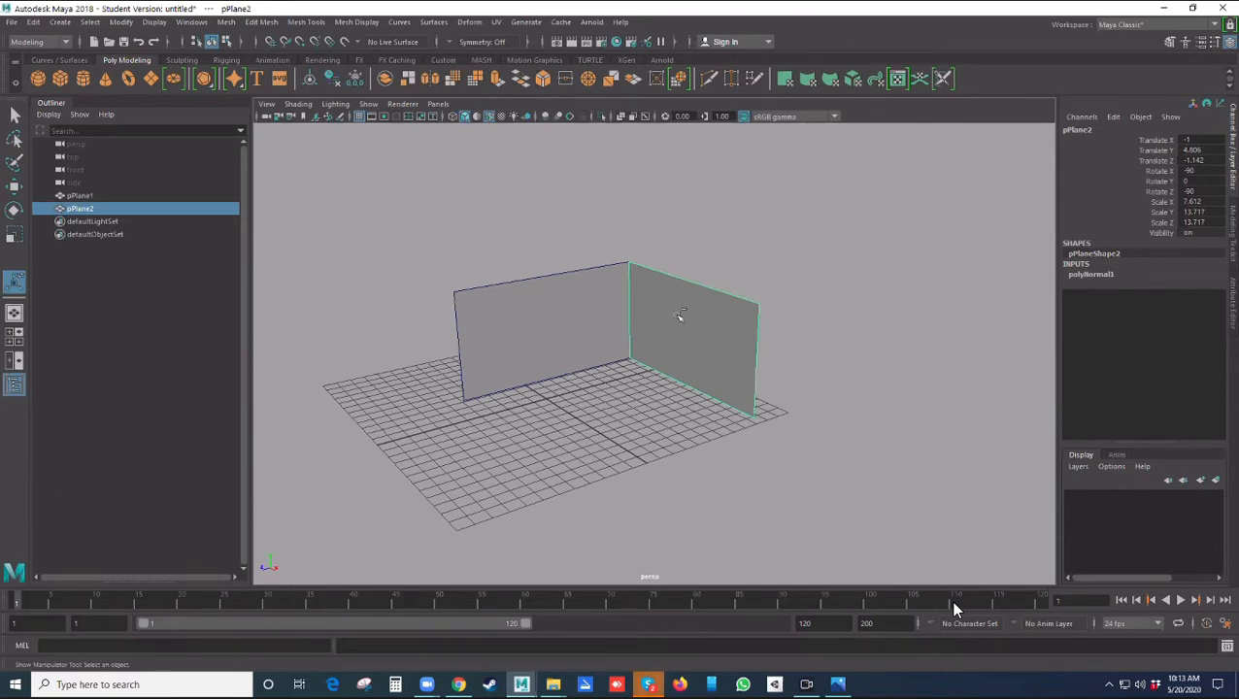
- Duplicate the second wall and vertex-snap the copy onto its upper edge at Translate Y 12.417
key("ctrl+d")
key("w")
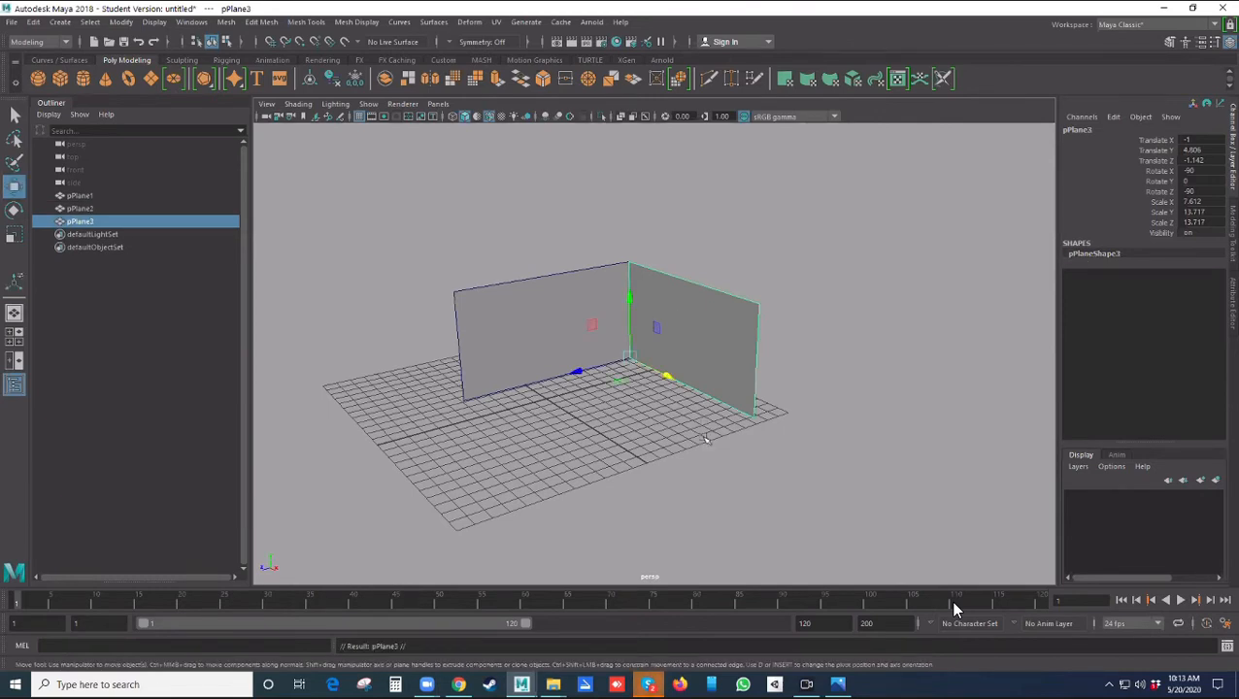
key("v")
left_click_drag(631, 362, 676, 428)
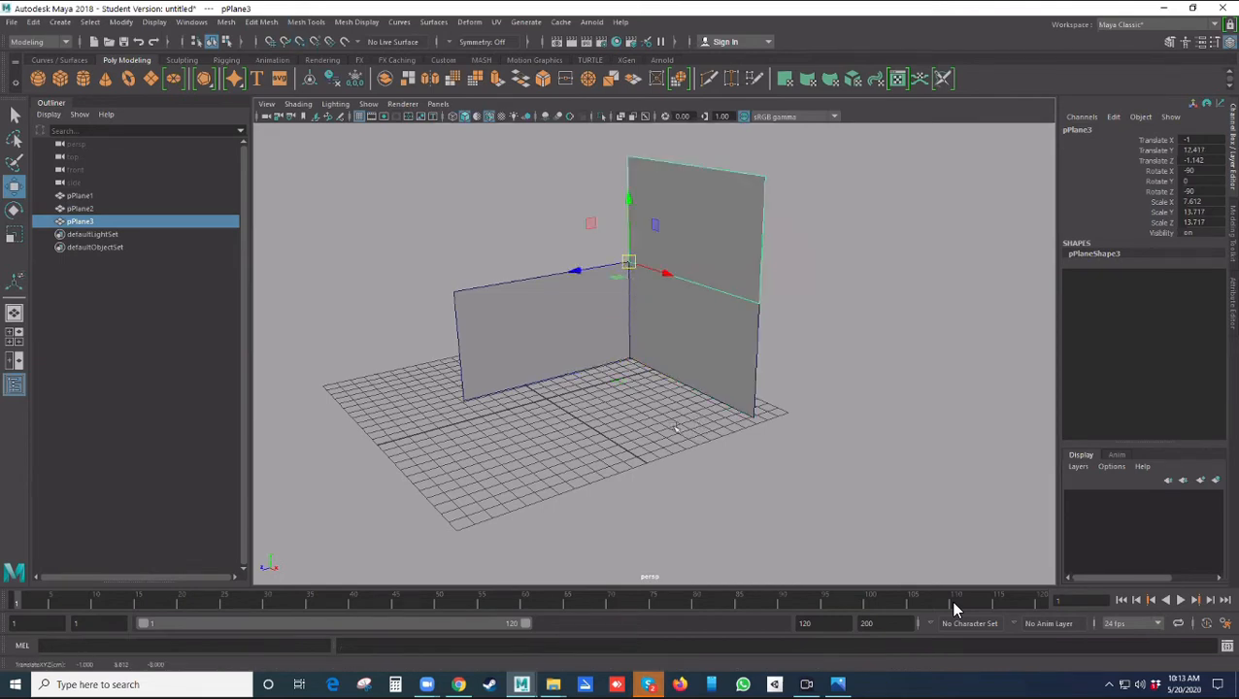
left_click_drag(646, 231, 657, 329)
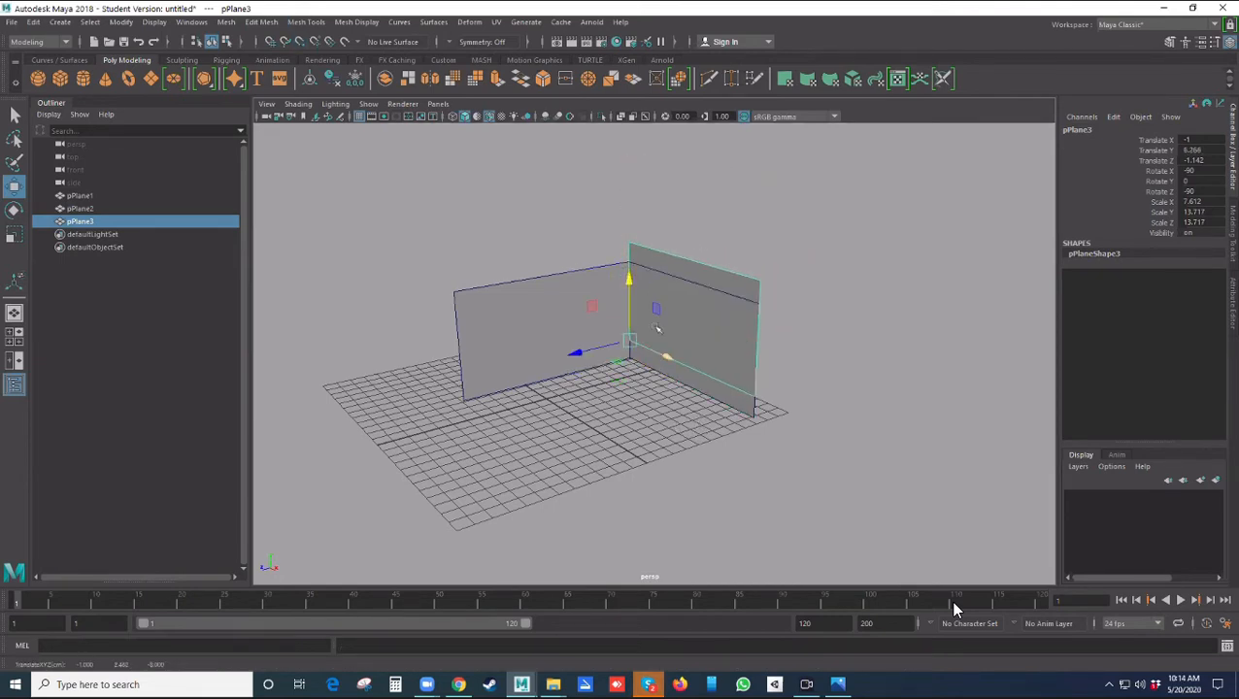
key("v")
key("ctrl+z")
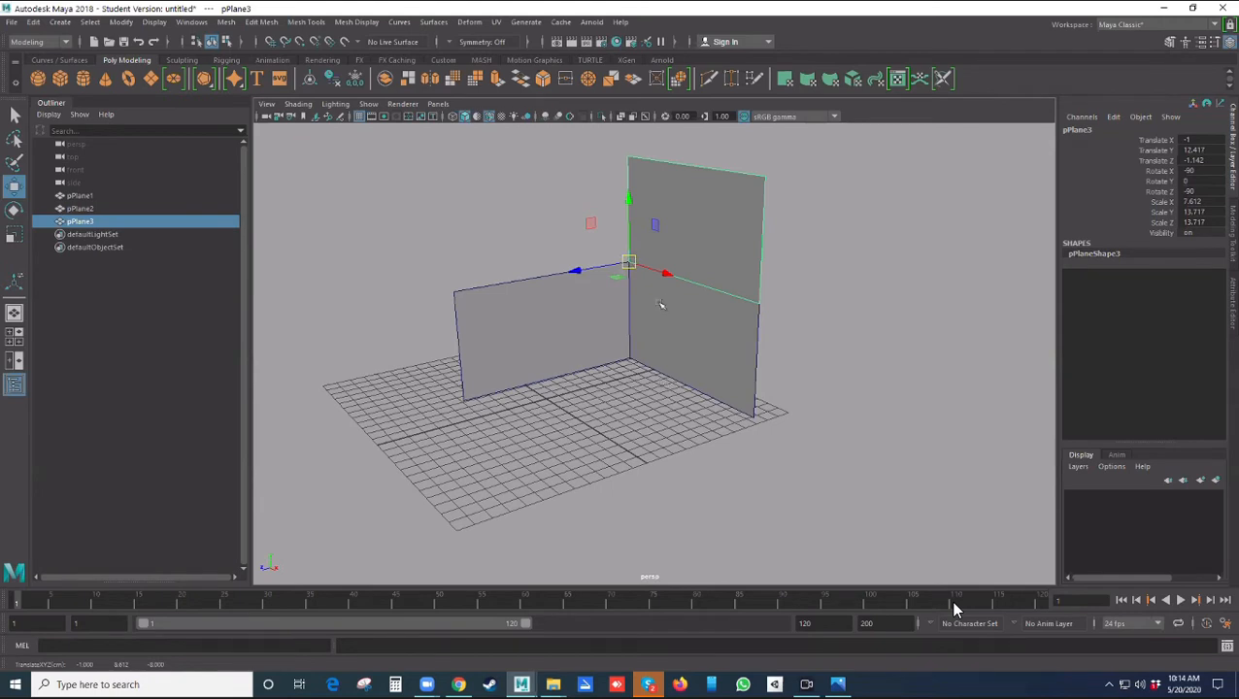
- Rotate the upper copy about its lower edge so it leans inward over the room as a sloped ceiling
key("e")
left_click_drag(589, 234, 579, 267)
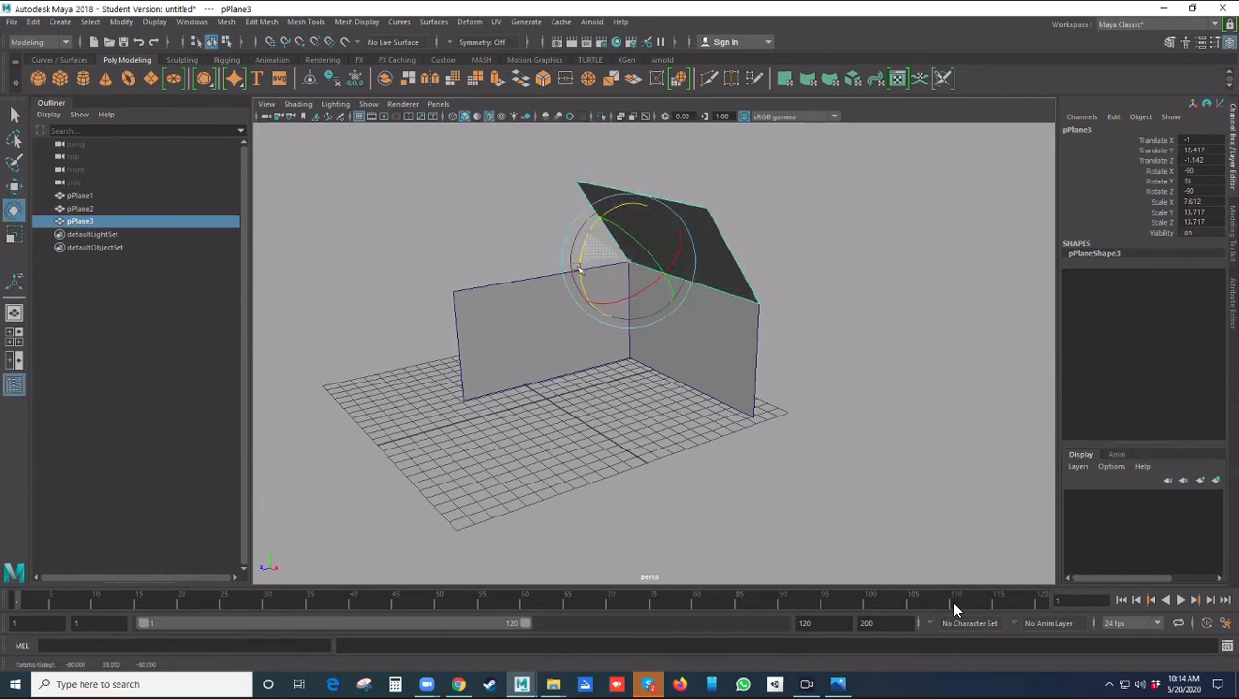
left_click(679, 423)
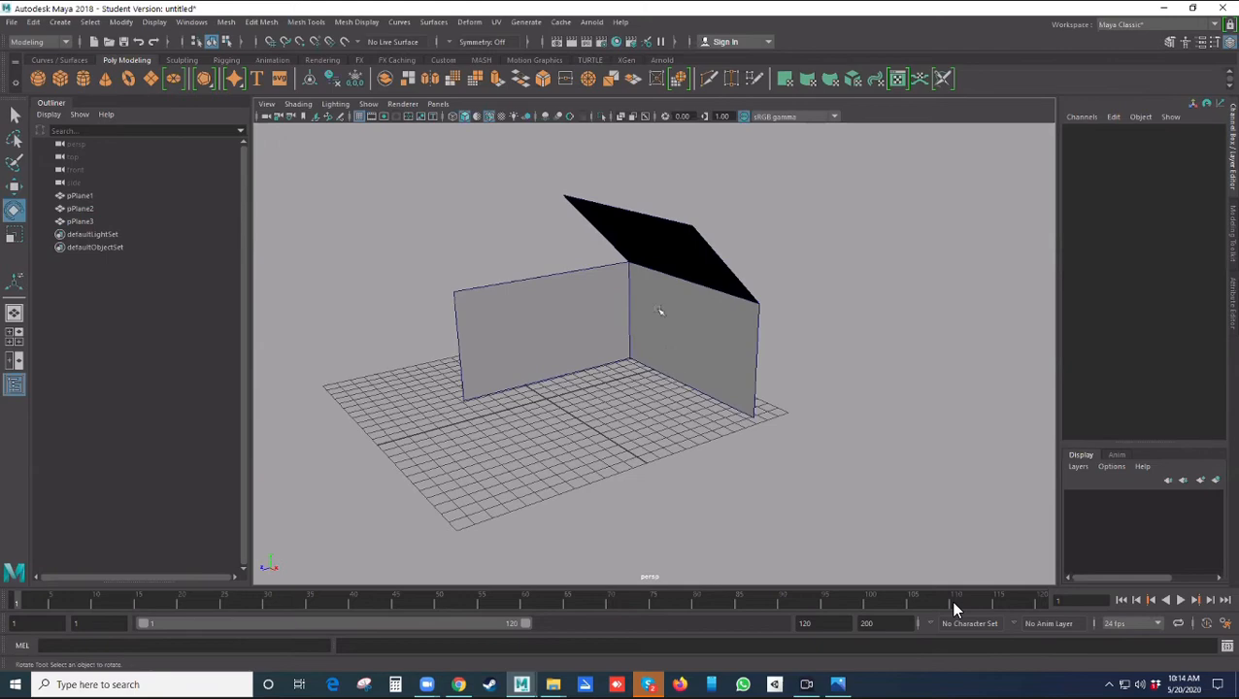
- Insert two vertical edge loops in the second wall with the Insert Edge Loop Tool, dividing it into three panels
left_click_drag(608, 341, 676, 413, "alt")
left_click_drag(757, 381, 617, 330, "alt")
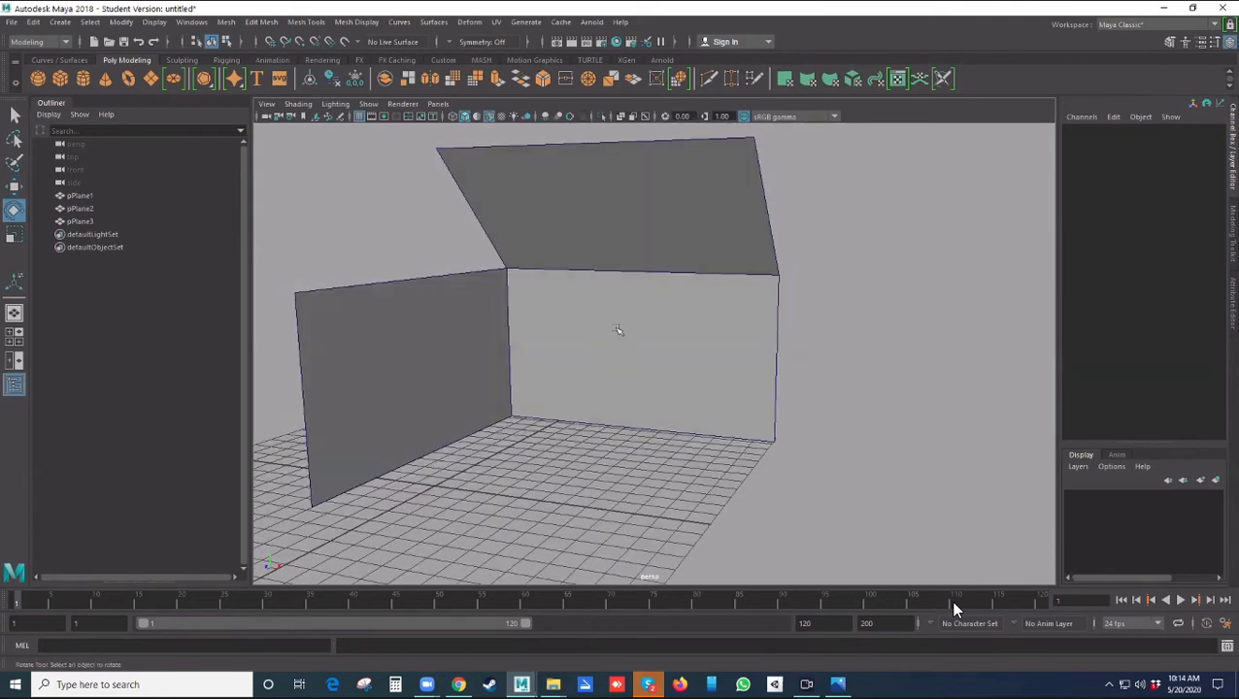
left_click_drag(685, 384, 666, 411, "alt")
left_click(650, 427)
left_click(617, 457)
left_click(622, 402)
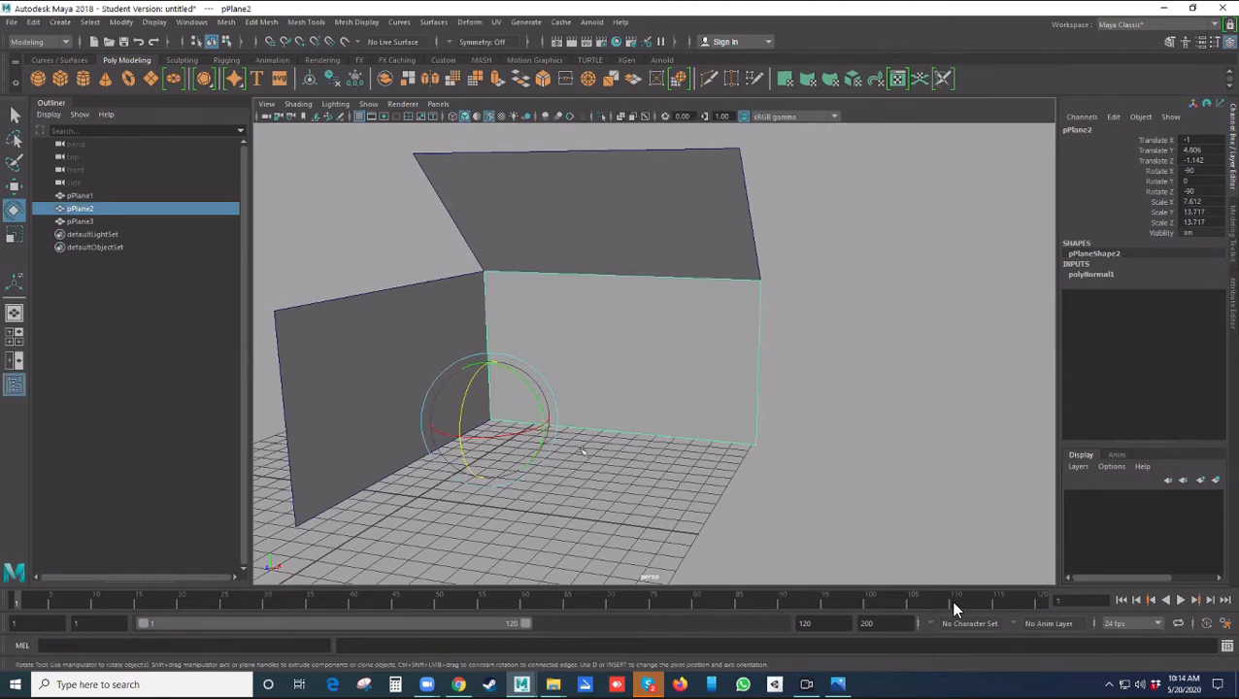
left_click(261, 22)
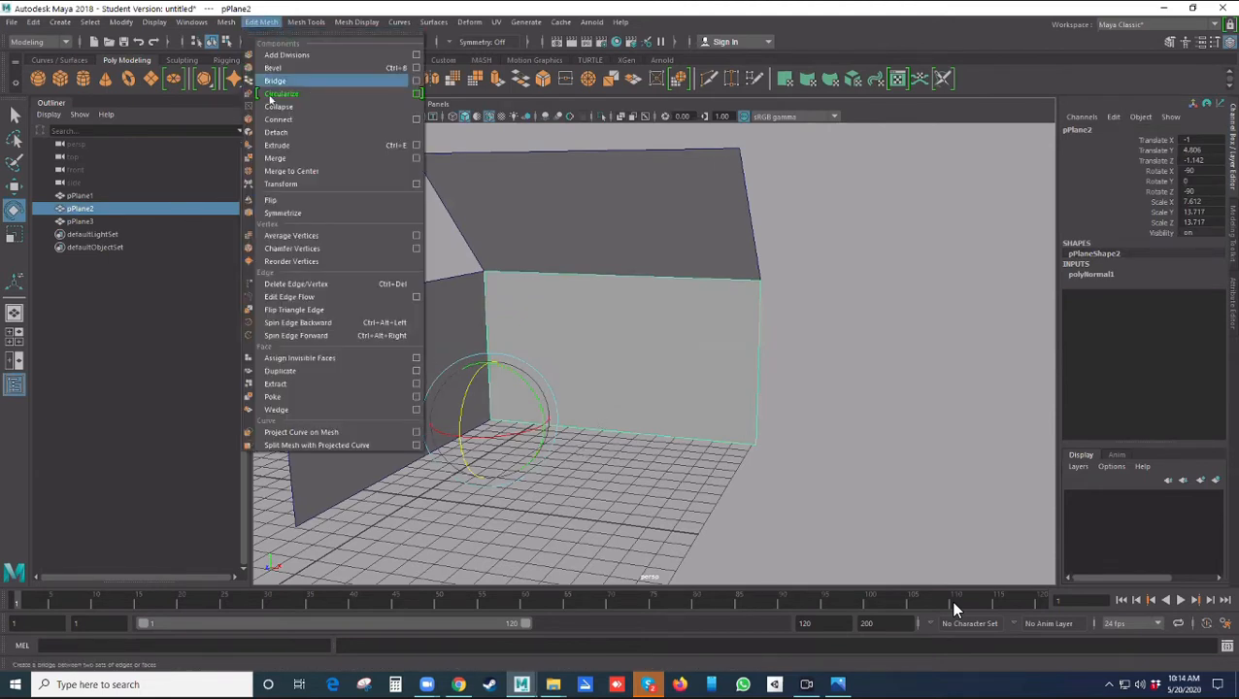
mouse_move(306, 21)
left_click(321, 108)
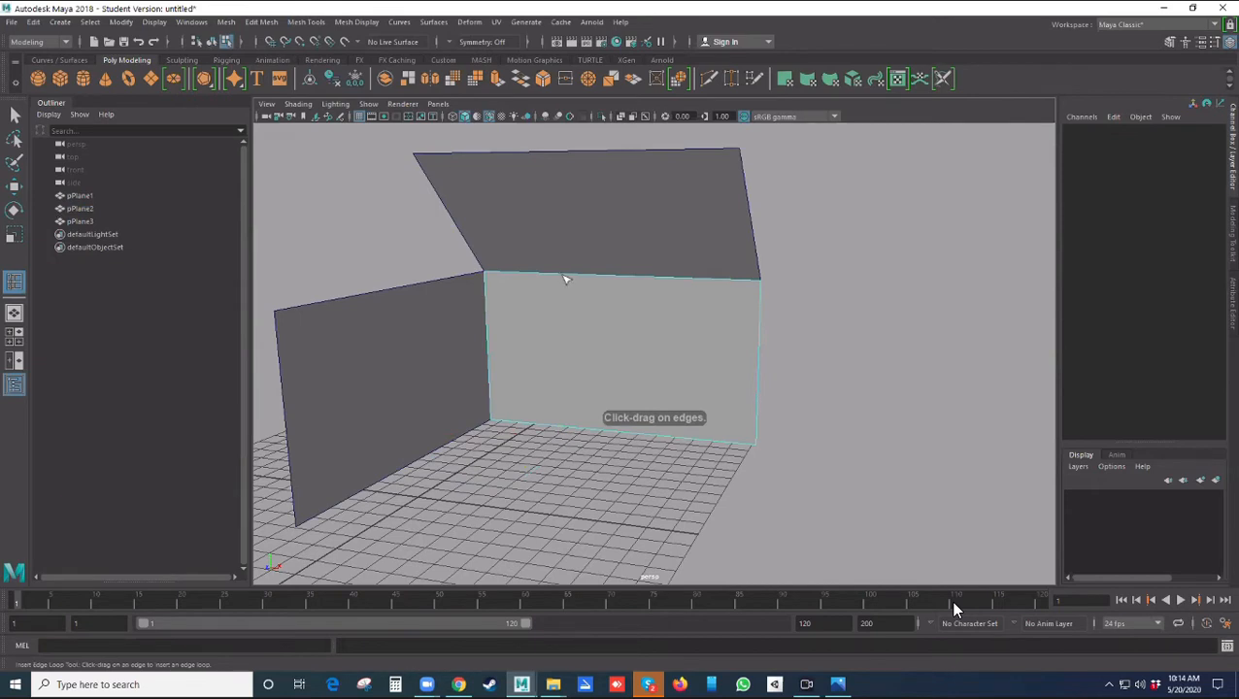
left_click_drag(566, 280, 570, 279)
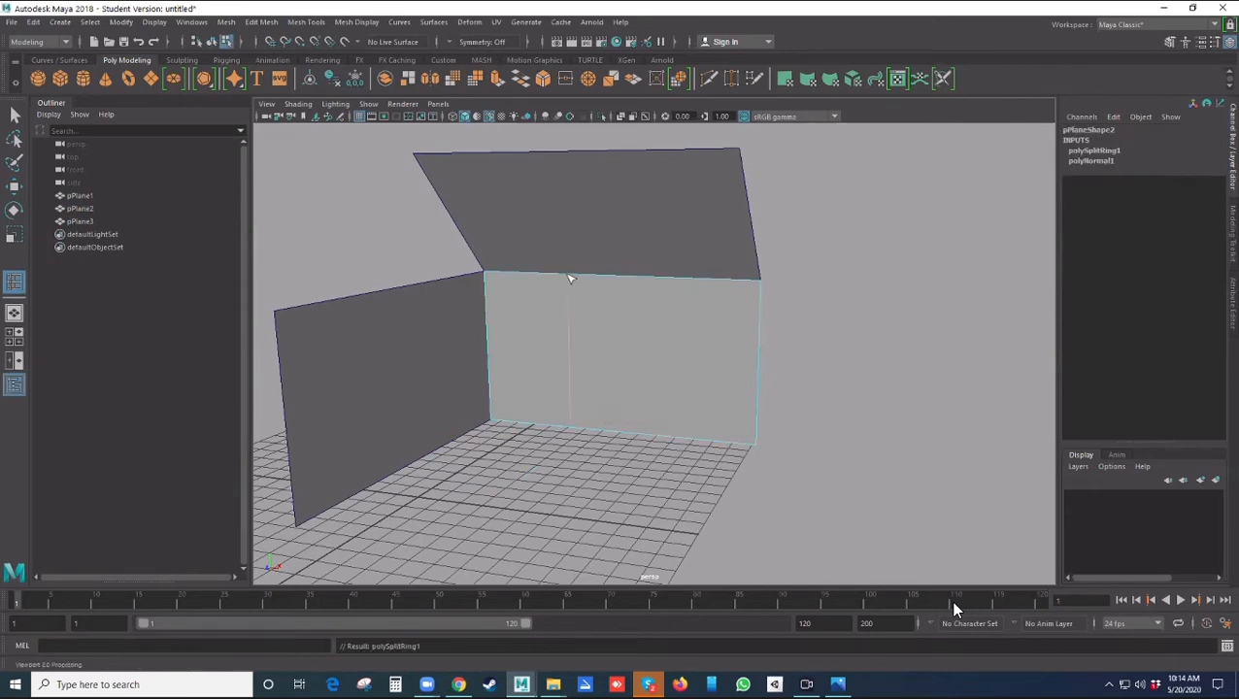
left_click(682, 280)
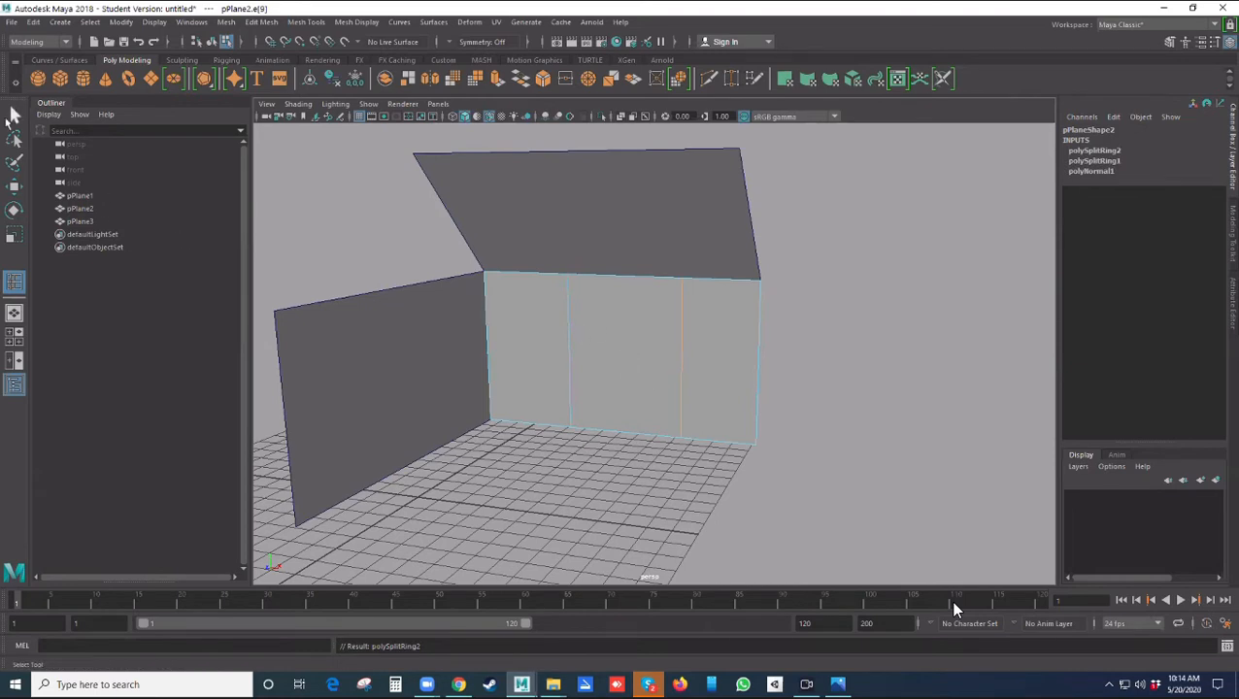
- Extrude the middle face of the second wall and shrink it to Local Scale X 0.863 and Y 0.399
key("q")
right_click(629, 364)
right_click_drag(631, 378, 627, 349)
left_click(627, 349)
key("ctrl+e")
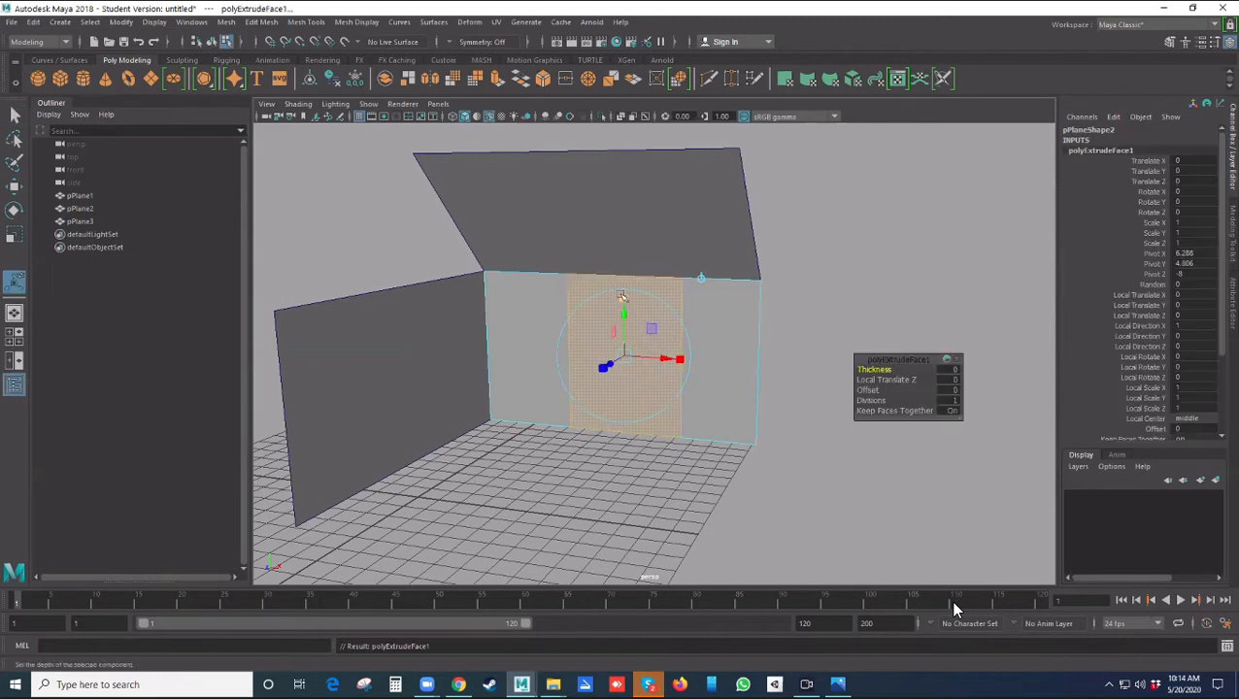
left_click_drag(623, 297, 672, 359)
left_click_drag(672, 361, 629, 384, "alt")
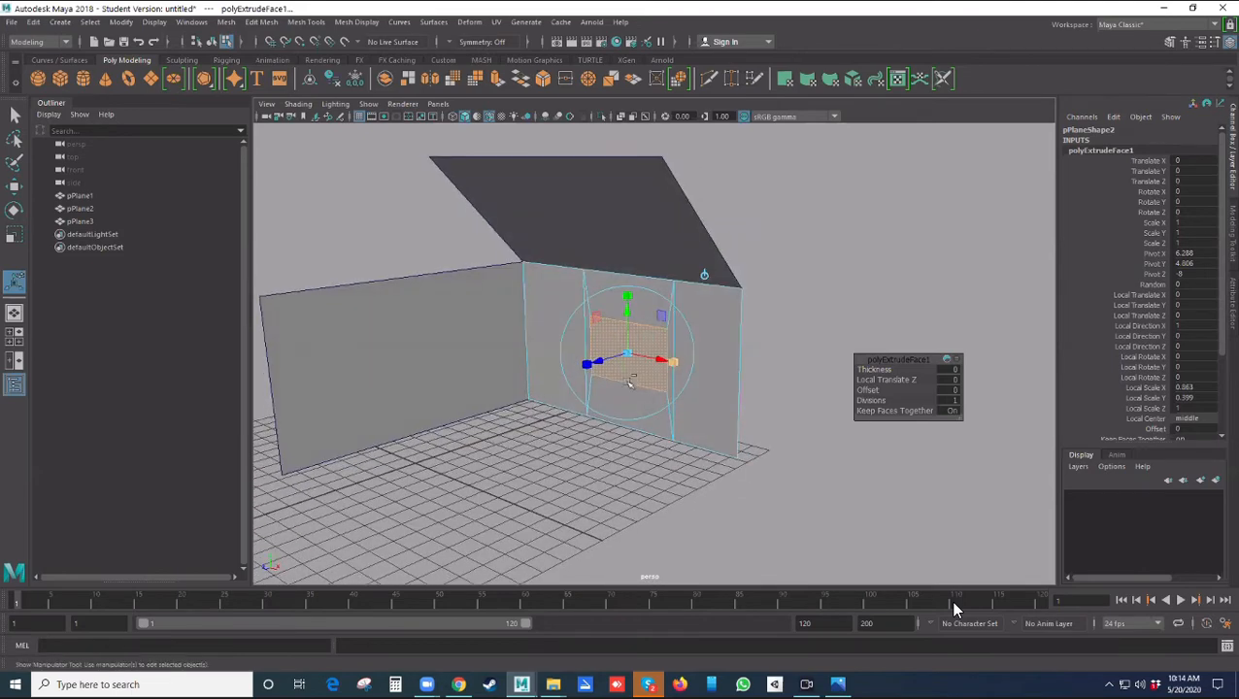
key("ctrl+e")
scroll(629, 382, "up", 3)
left_click_drag(577, 364, 587, 363)
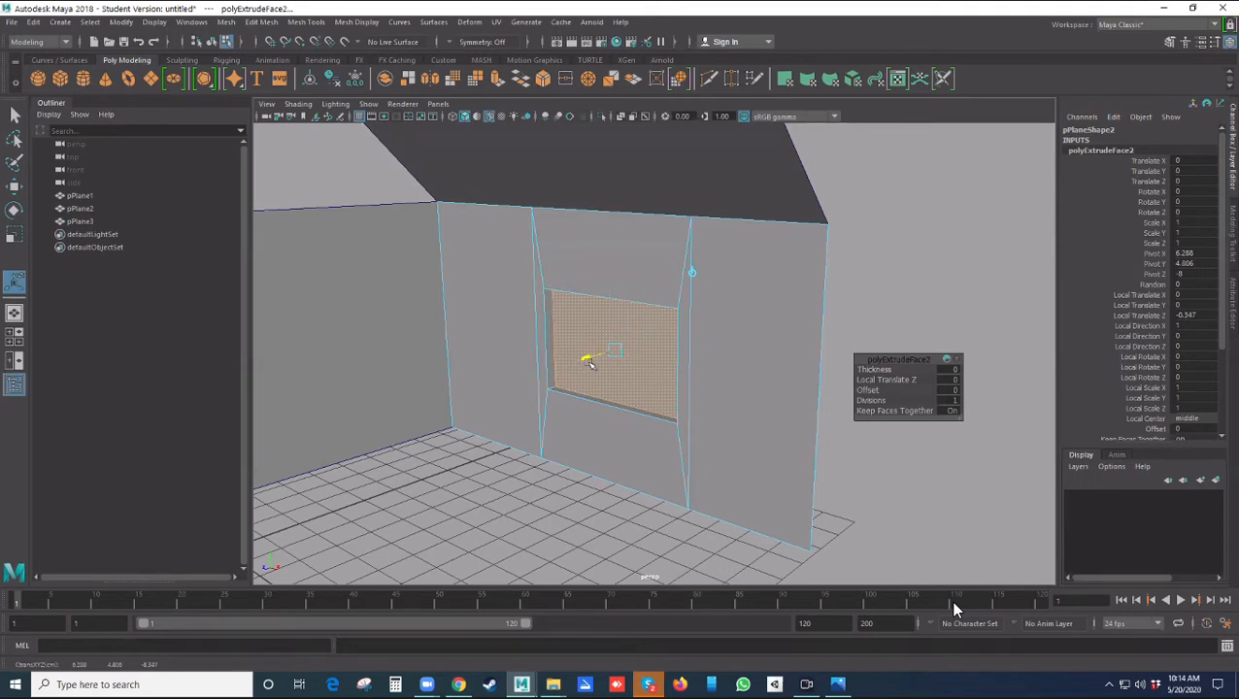
key("ctrl+z")
key("t")
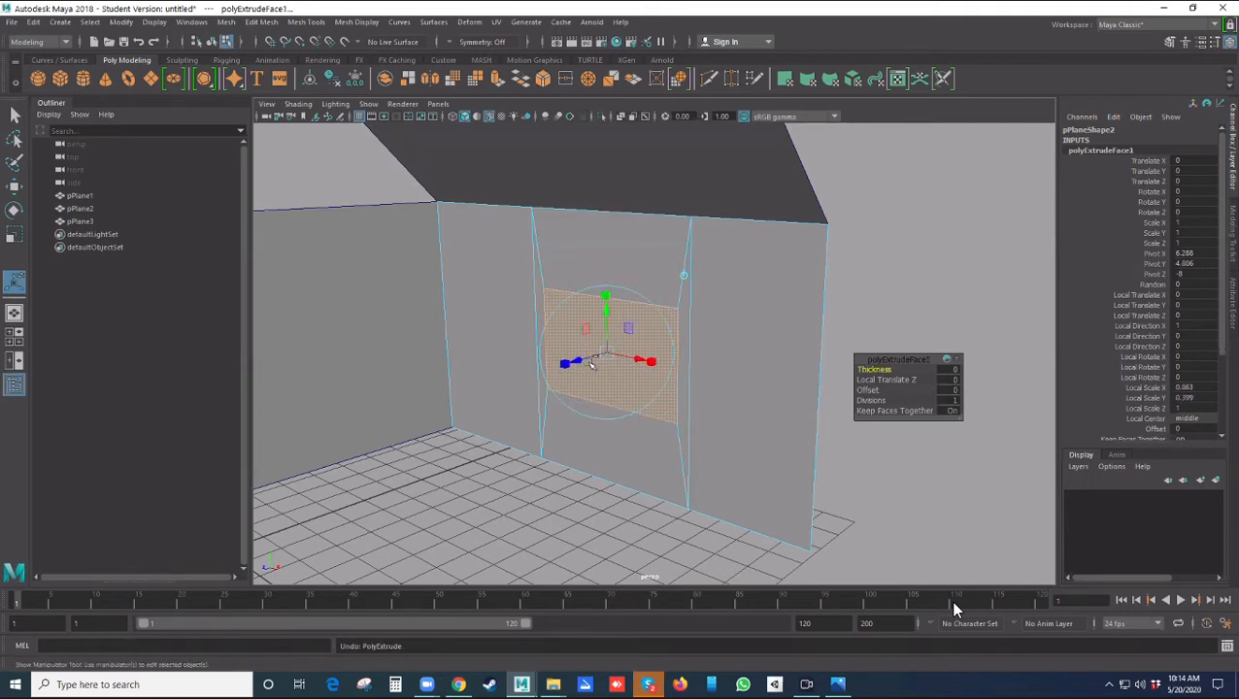
key("ctrl+z")
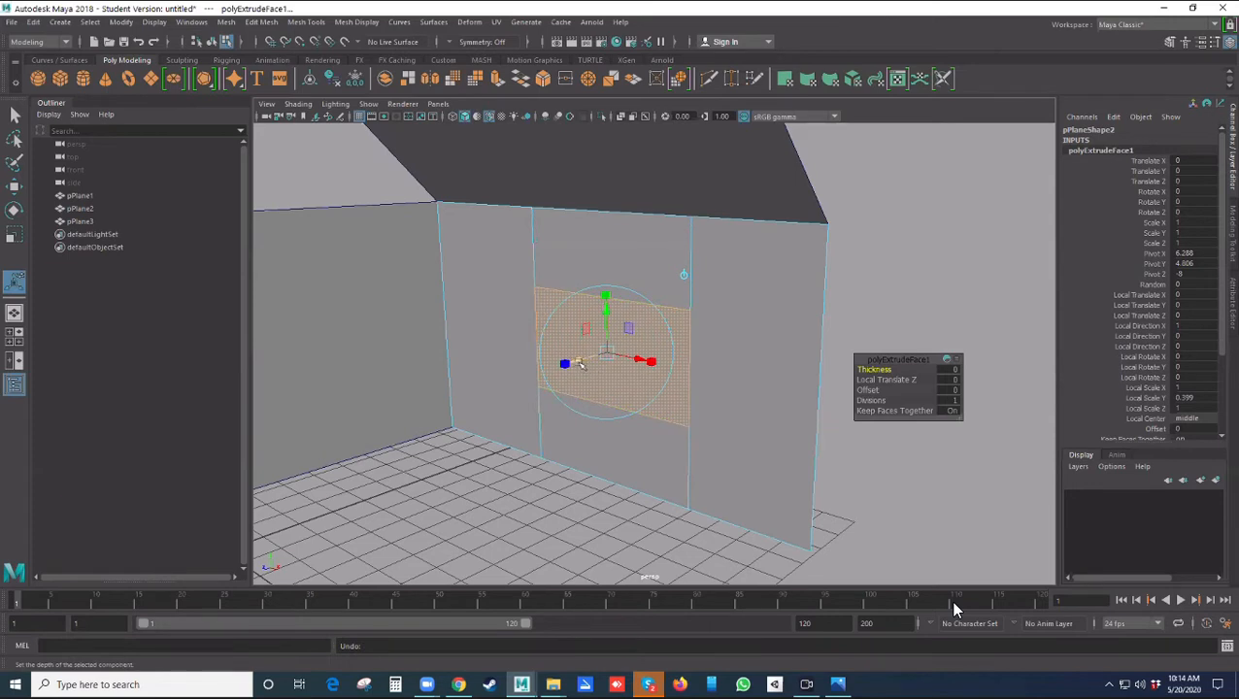
- Narrow the extruded window face to Local Scale X 0.763 and inset it with another extrusion scaled uniformly to 0.883
left_click_drag(662, 366, 643, 362)
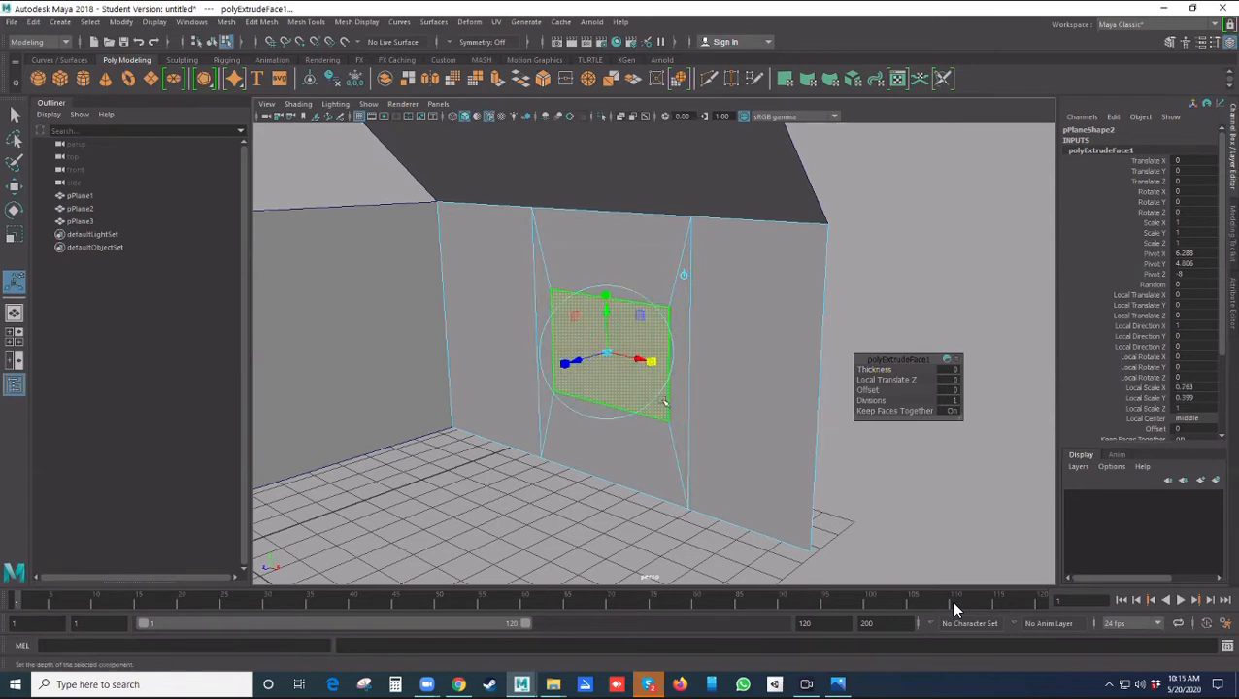
key("ctrl+e")
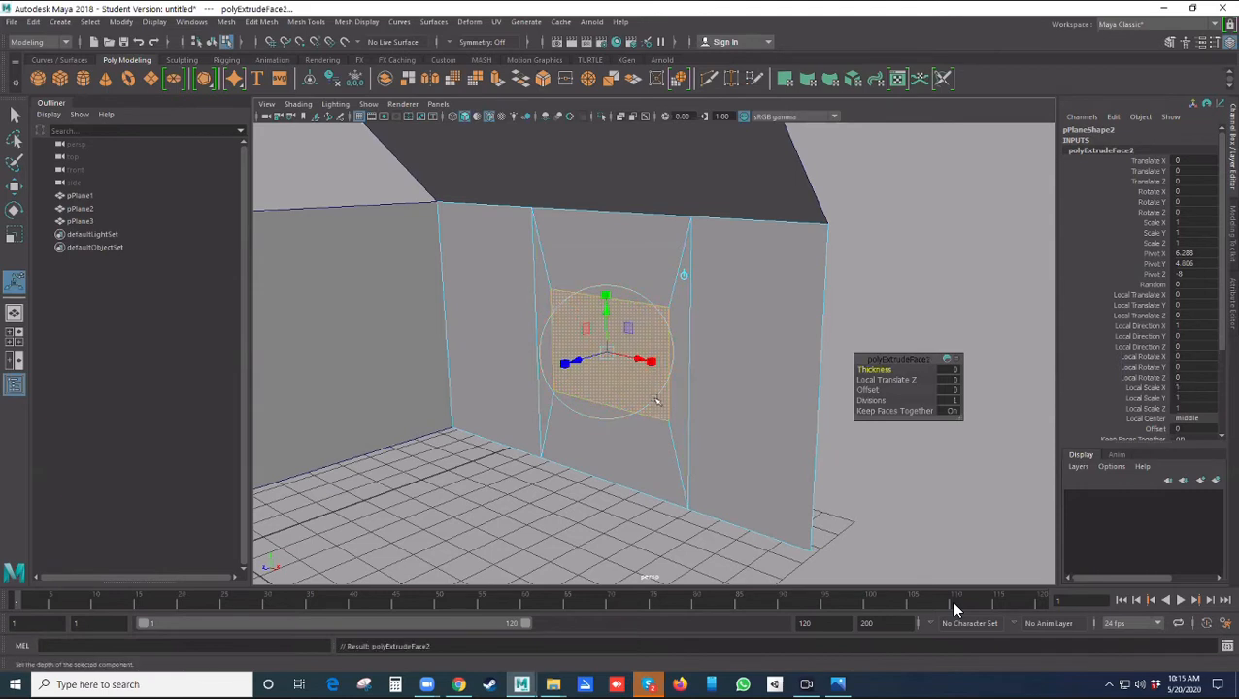
left_click_drag(608, 354, 599, 354)
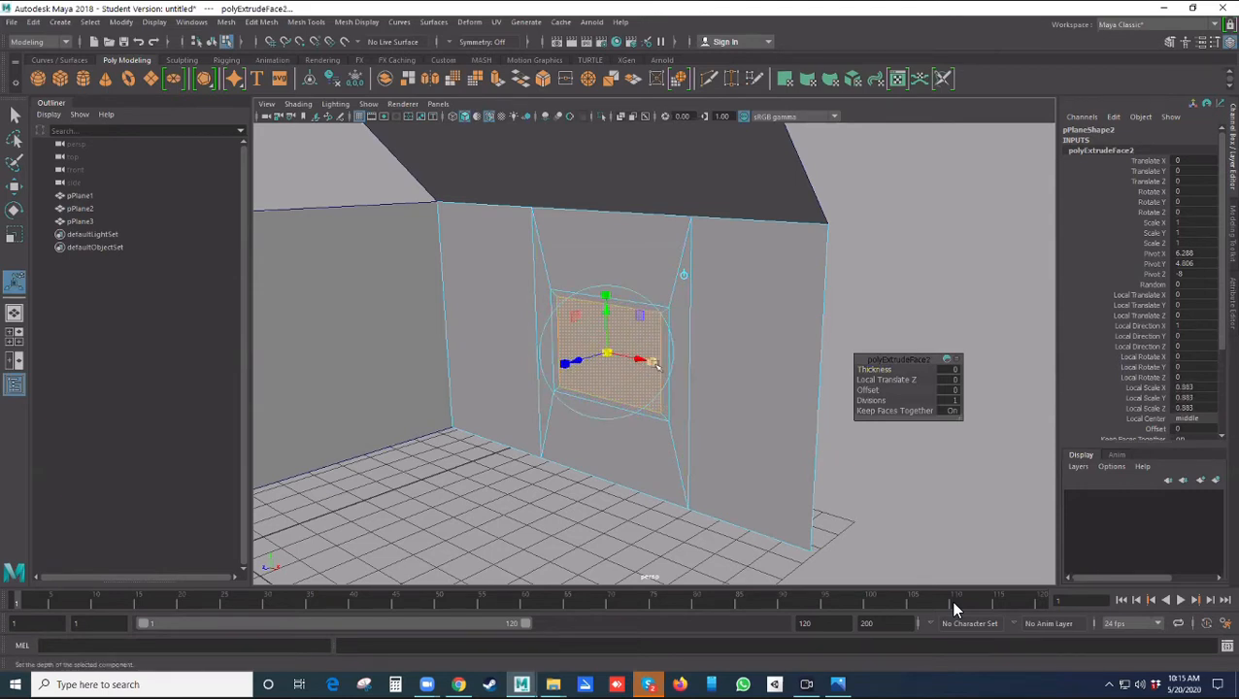
- Extrude the inner window face with Local Translate Z -0.385 and delete that face to open the window
key("ctrl+e")
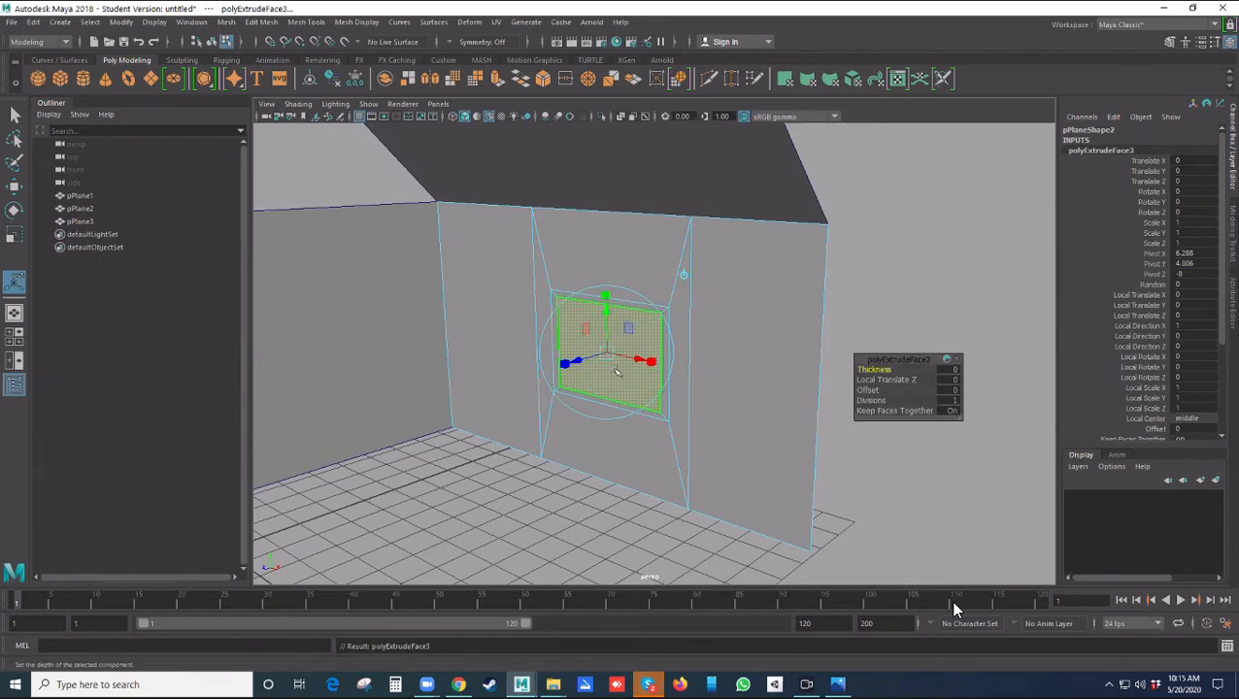
left_click_drag(574, 363, 586, 363)
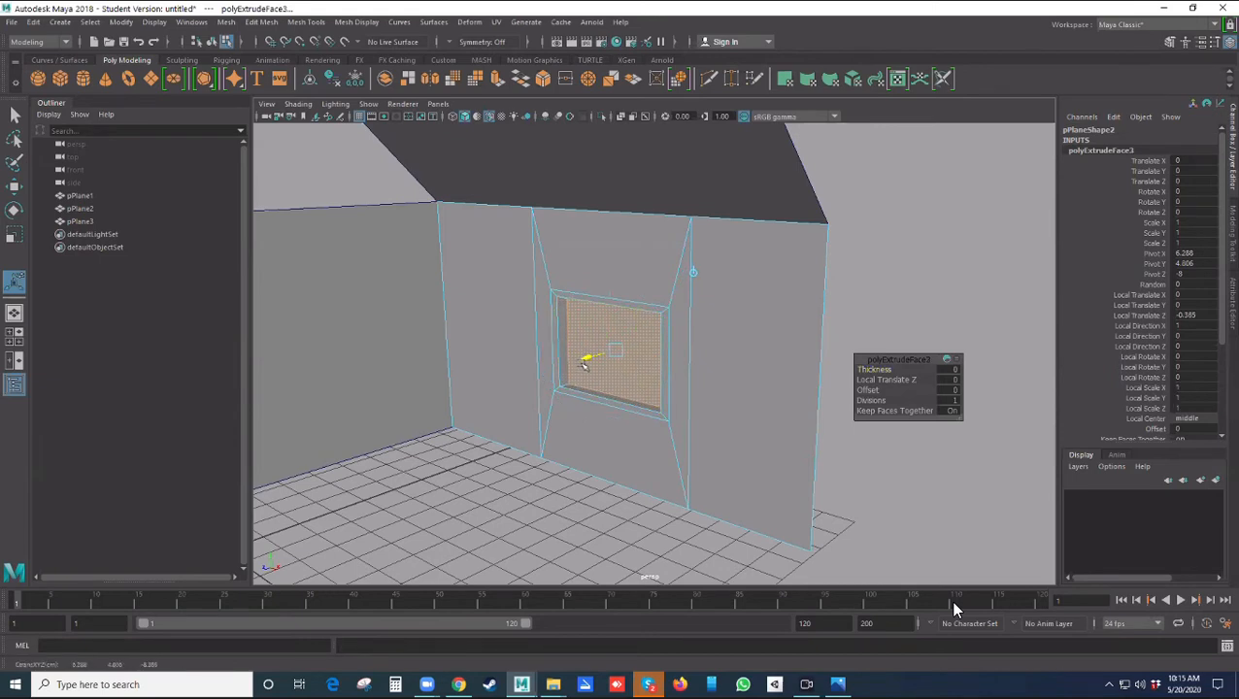
key("Delete")
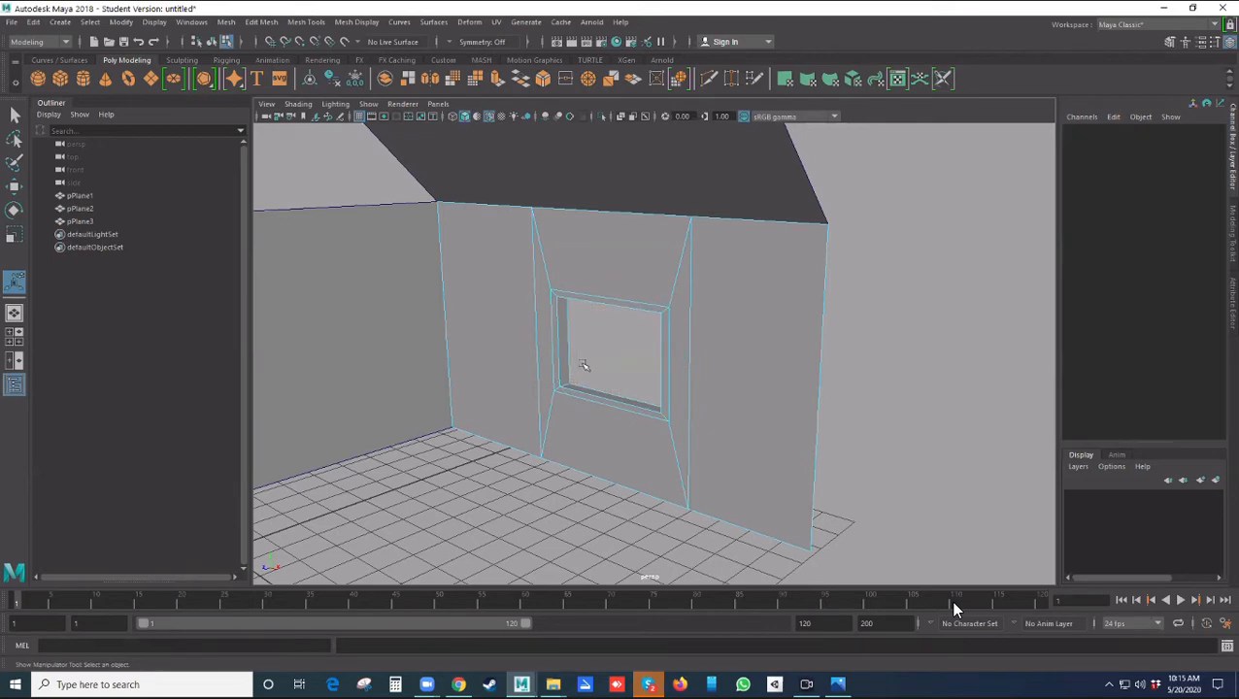
- Select the four frame faces around the window opening and extrude them slightly to form a raised frame
mouse_move(614, 508)
left_mouse_down("alt")
mouse_move(751, 499)
mouse_move(629, 505)
left_mouse_up("alt")
scroll(631, 503, "up", 3)
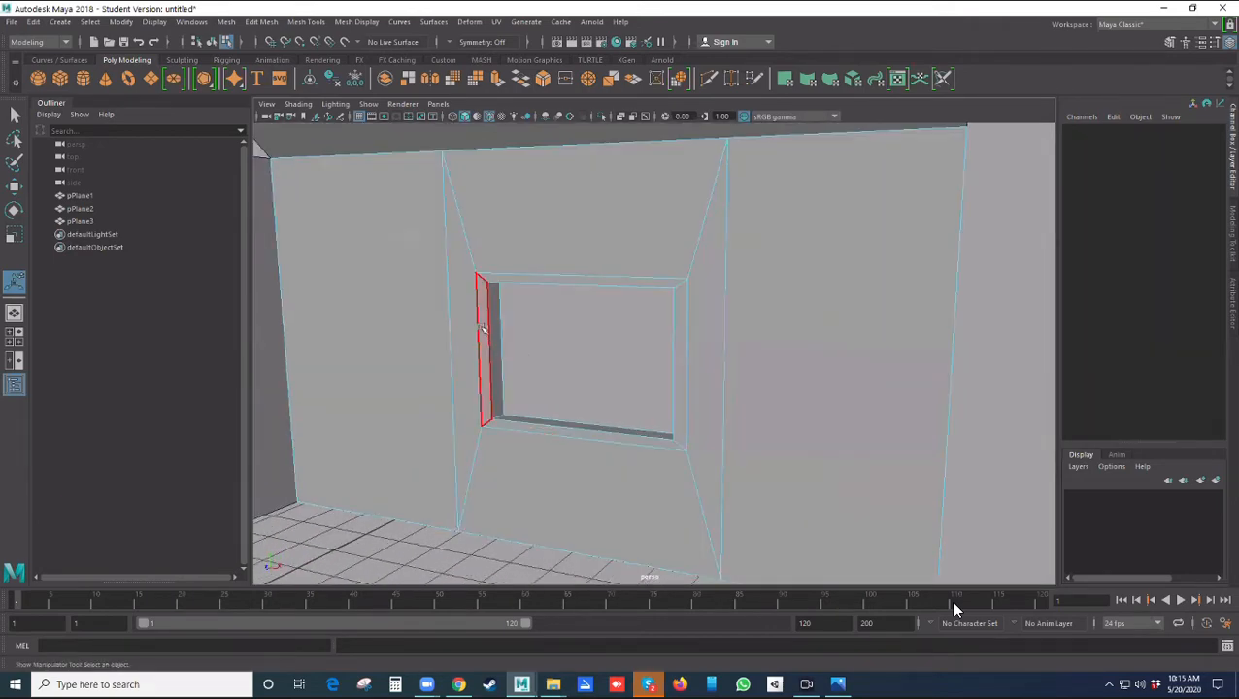
left_click(485, 329)
key("q")
double_click(534, 281, "shift")
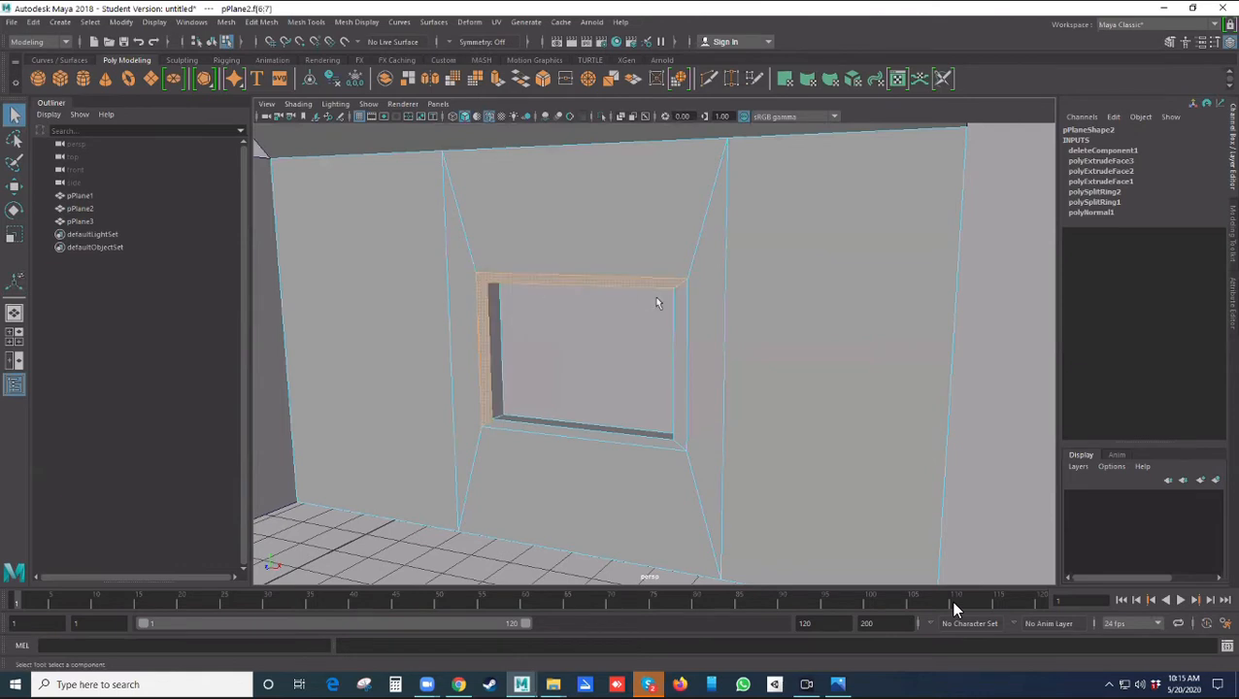
left_click(651, 442, "shift")
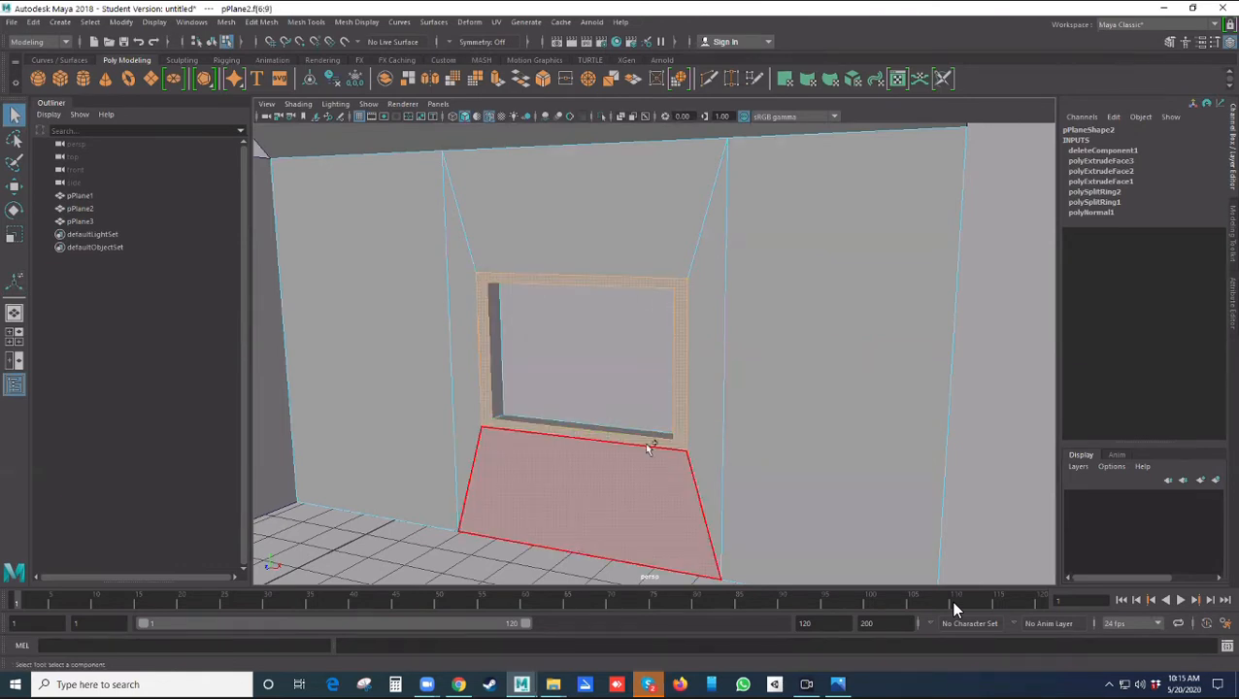
key("ctrl+e")
left_click_drag(580, 541, 547, 288, "alt")
mouse_move(484, 508)
left_mouse_down("alt")
mouse_move(603, 498)
mouse_move(496, 510)
left_mouse_up("alt")
left_click(470, 526)
- Return to object selection and delete the second wall containing the window
left_click_drag(538, 401, 560, 428, "alt")
scroll(525, 445, "down", 3)
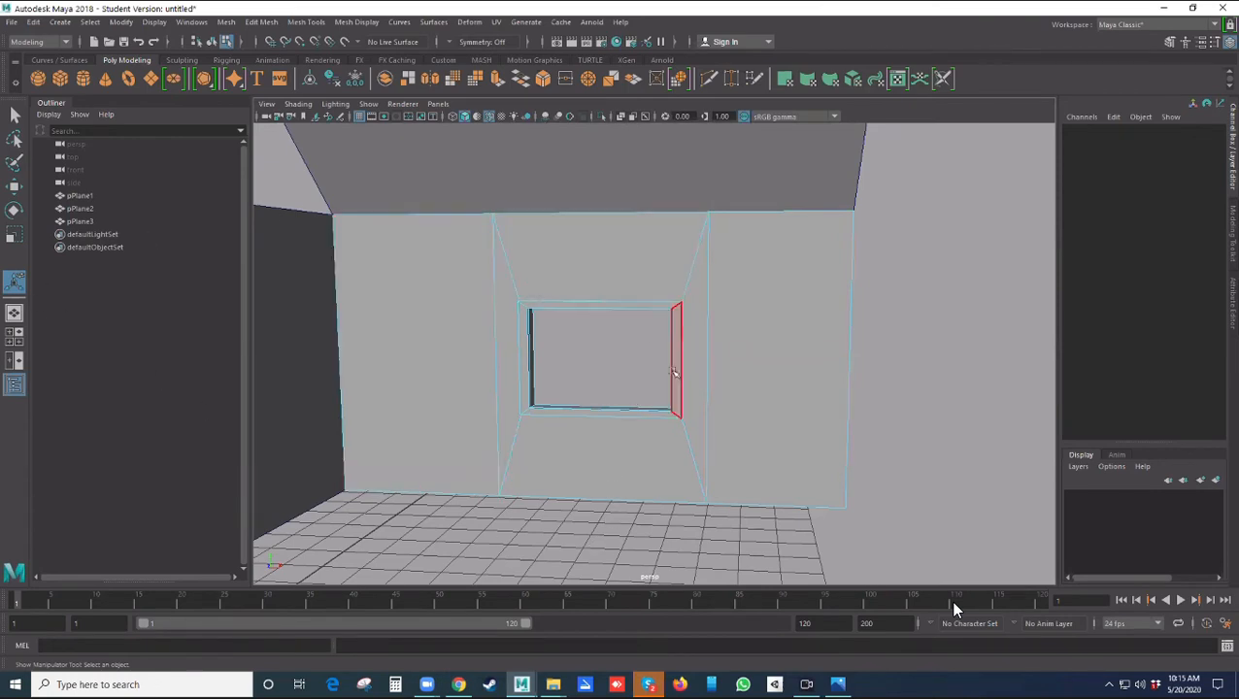
left_click_drag(641, 486, 619, 500, "alt")
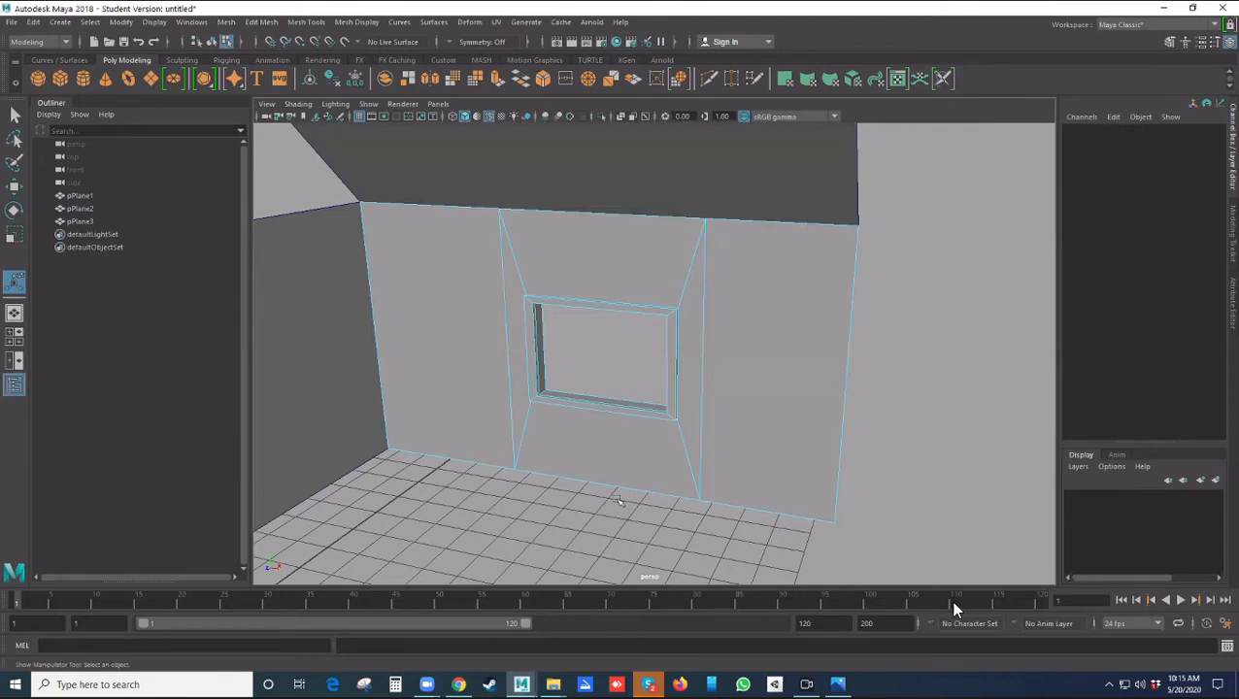
right_click_drag(631, 473, 697, 293)
left_click(515, 506)
left_click(572, 434)
key("Delete")
left_click_drag(571, 435, 610, 414, "alt")
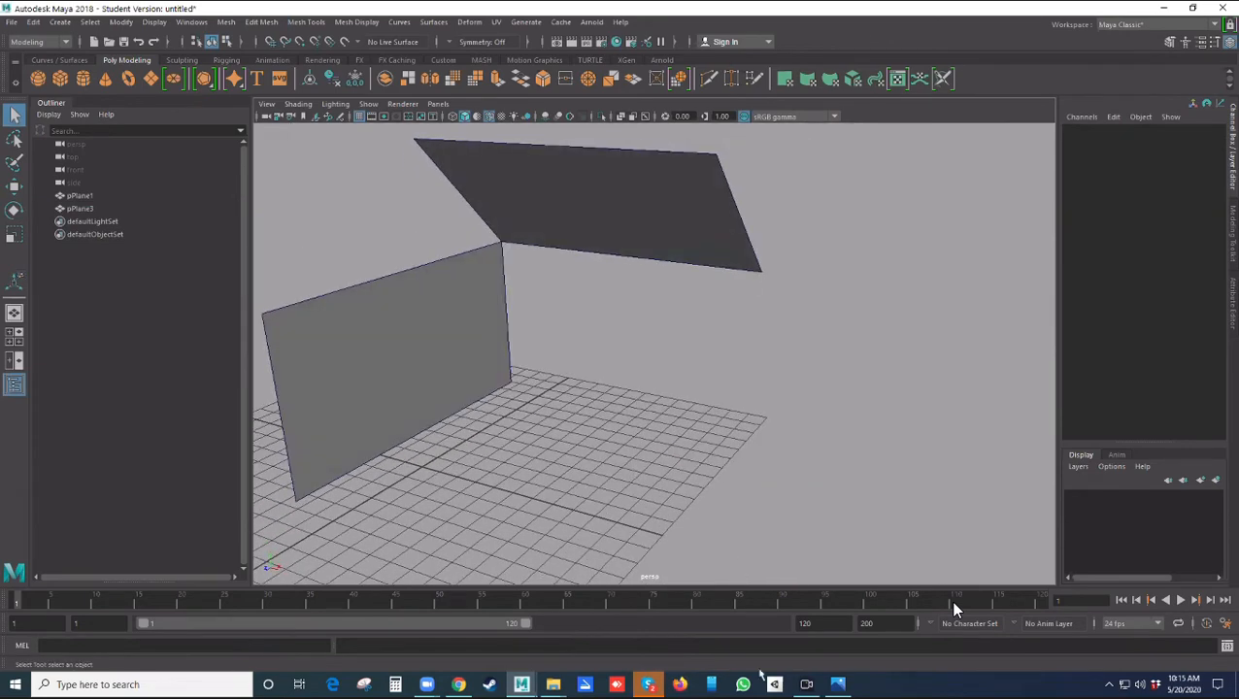
- Switch to RecMaster and start a new full-screen recording, closing the recording list
left_click(806, 685)
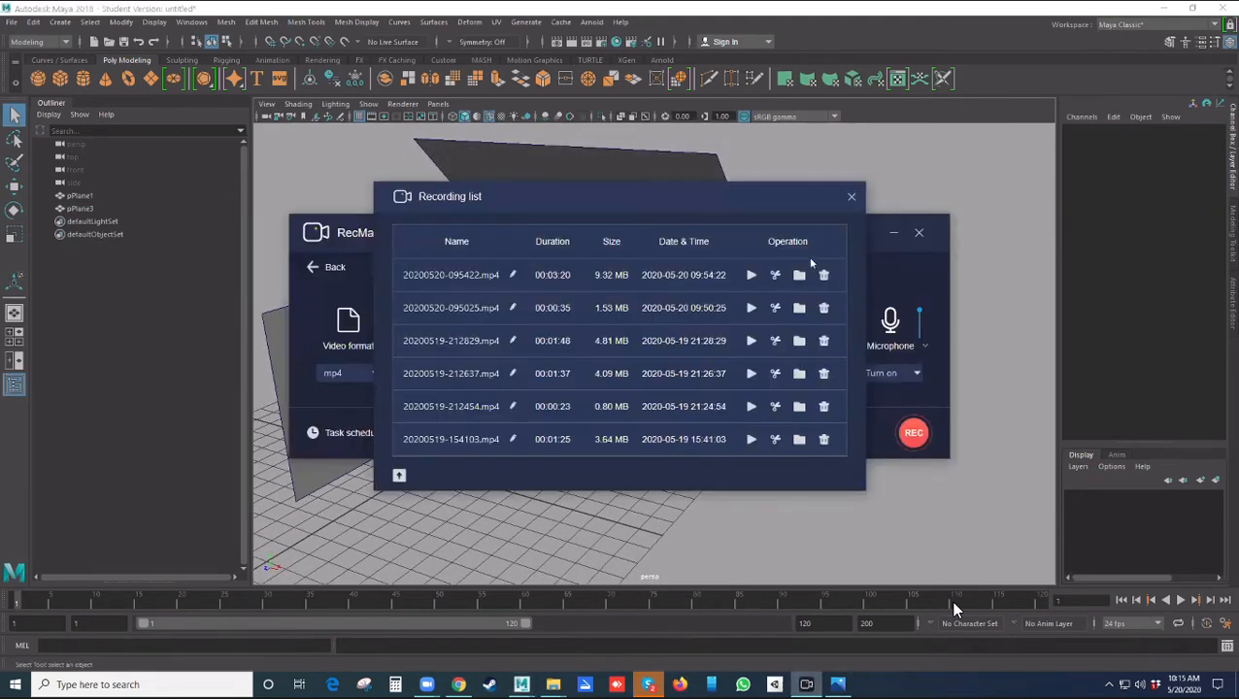
left_click(849, 198)
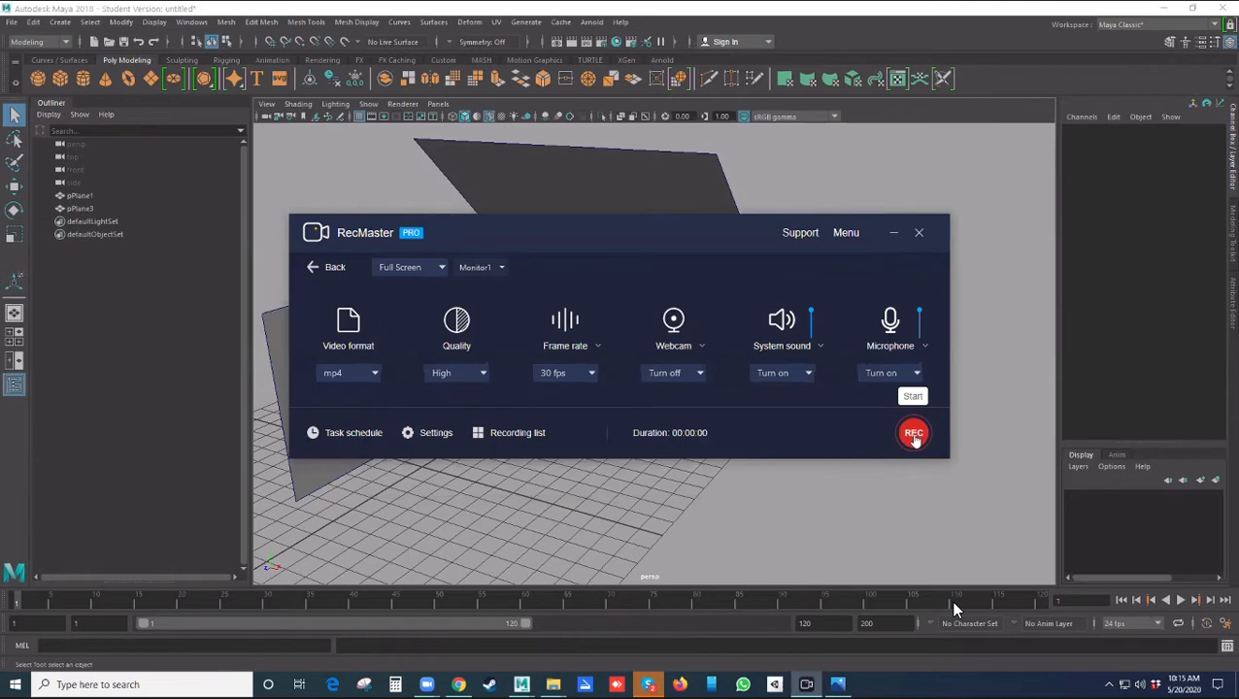
left_click(913, 434)
left_click(561, 413)
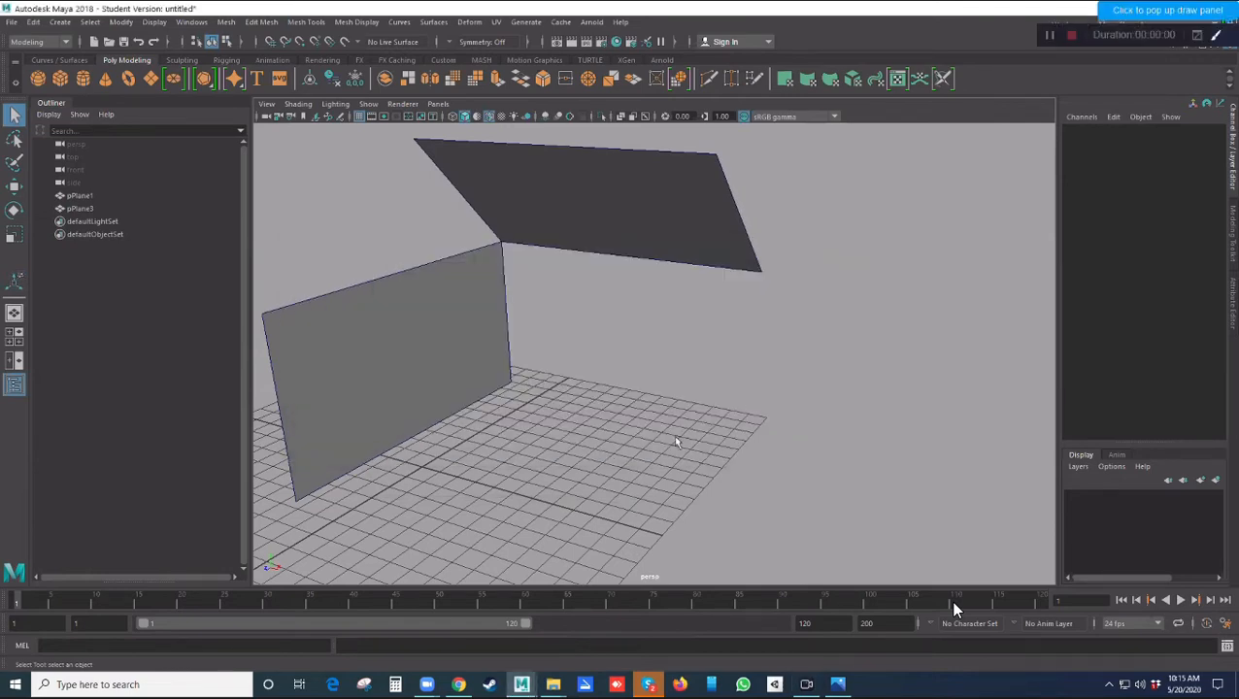
- Select the existing side wall plane and try to move it along the X axis
middle_click_drag(695, 415, 714, 434, "alt")
mouse_move(714, 433)
left_mouse_down("alt")
mouse_move(702, 421)
mouse_move(703, 432)
left_mouse_up("alt")
left_click(530, 381)
left_click_drag(612, 422, 610, 418, "alt")
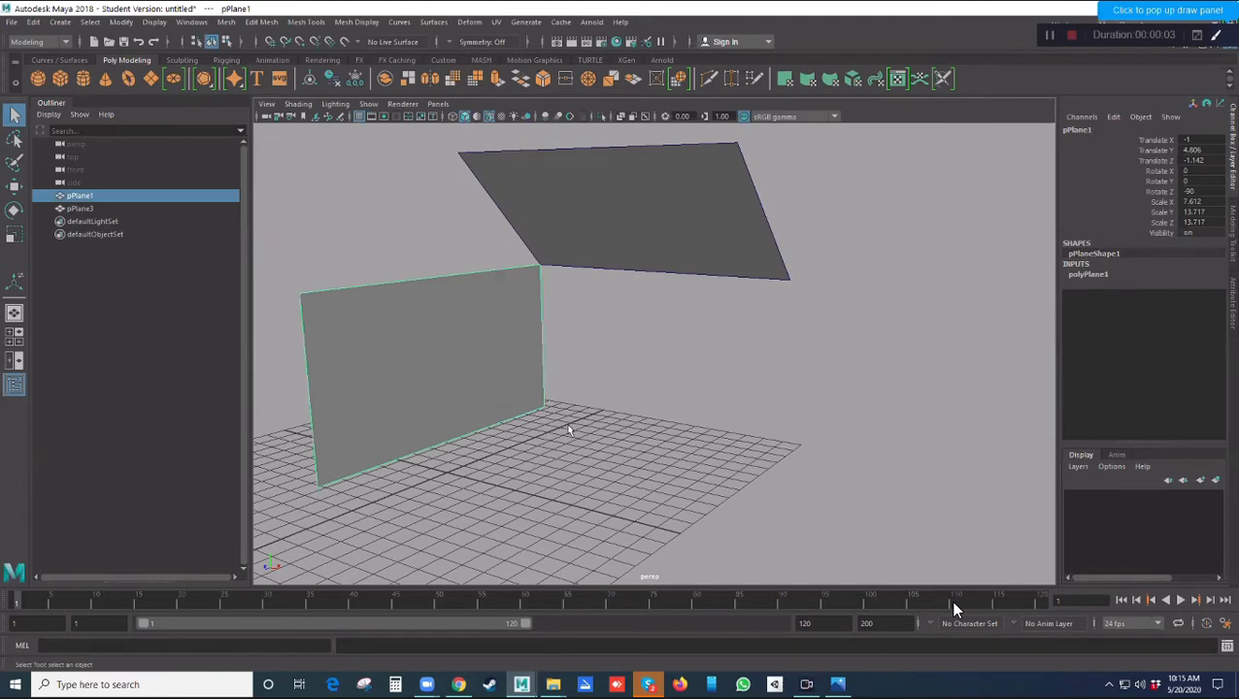
left_click(569, 430)
left_click_drag(493, 387, 512, 414, "alt")
left_click(513, 382)
key("w")
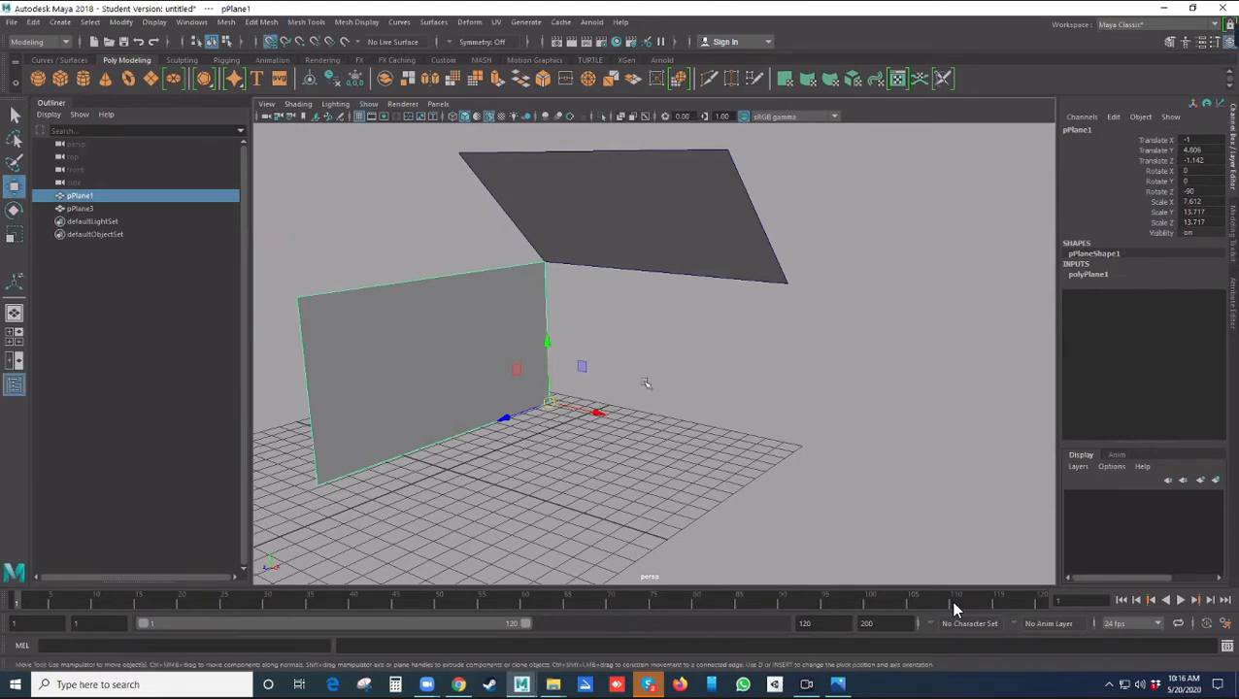
left_click_drag(596, 412, 577, 432)
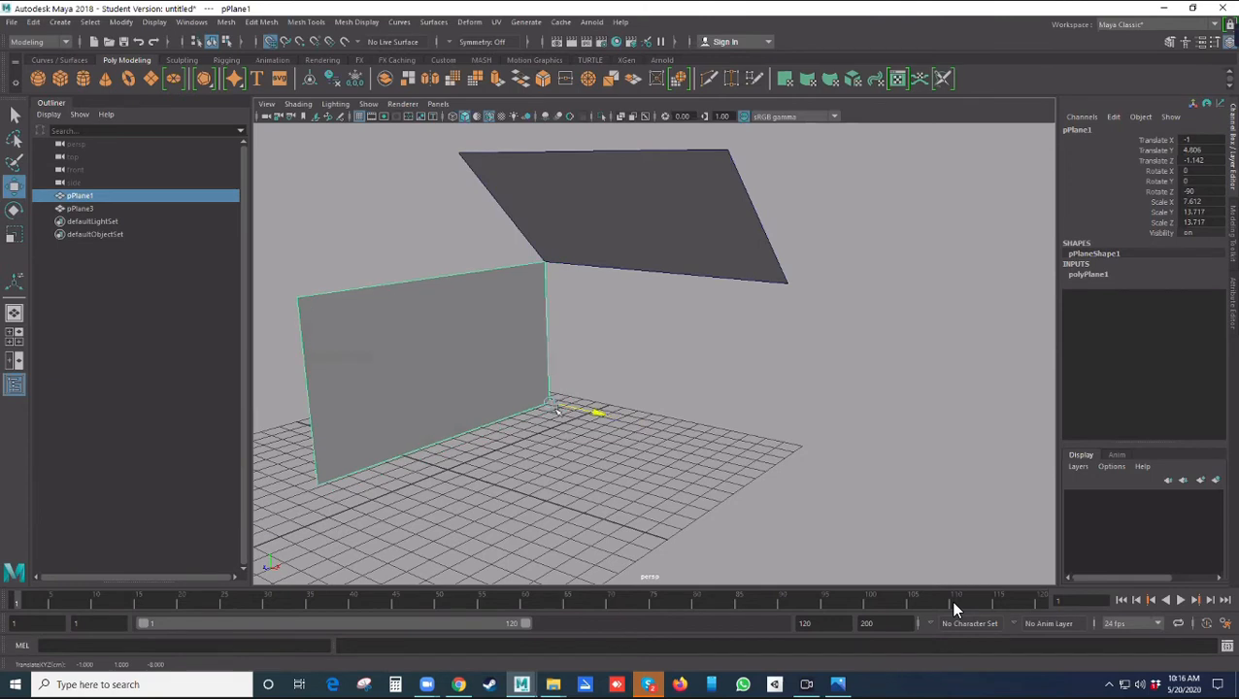
- Set the Rotate tool's step snap to Relative and close its settings
double_click(15, 212)
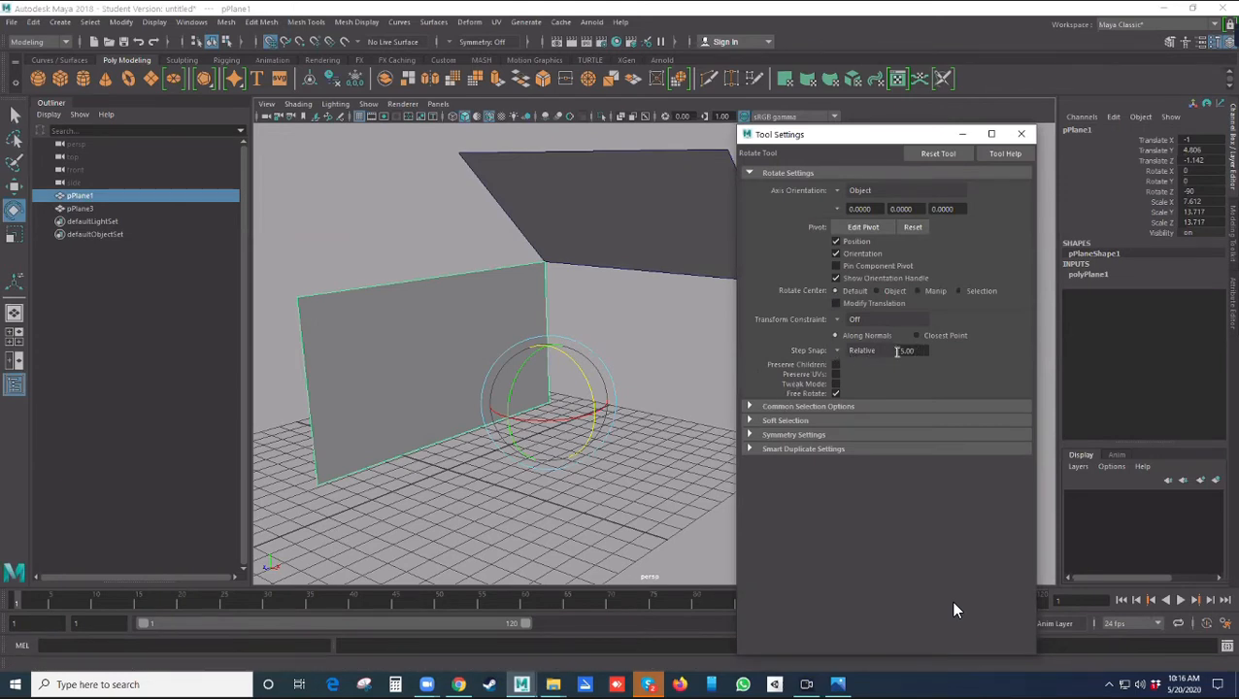
left_click(840, 354)
left_click(860, 361)
left_click(1021, 134)
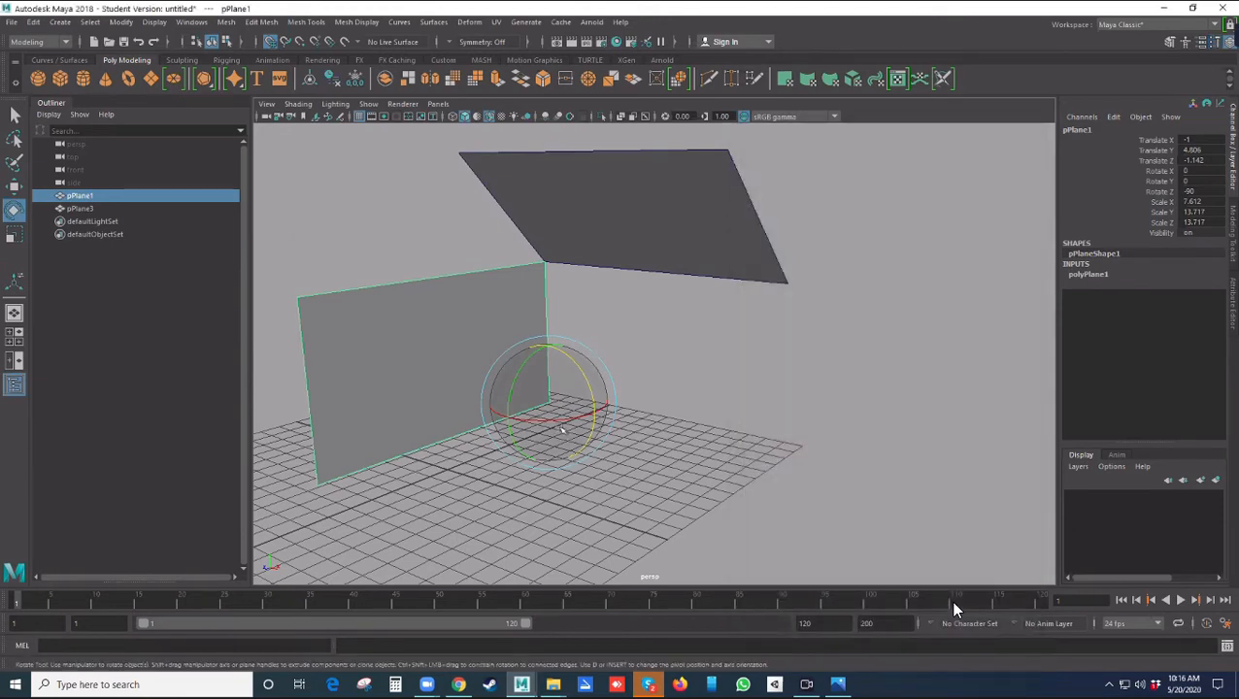
- Try to position a duplicate of the side wall with vertex snapping, and delete the duplicate
mouse_move(565, 418)
left_mouse_down()
mouse_move(596, 414)
mouse_move(563, 419)
left_mouse_up()
left_click(661, 409)
left_click(528, 379)
key("w")
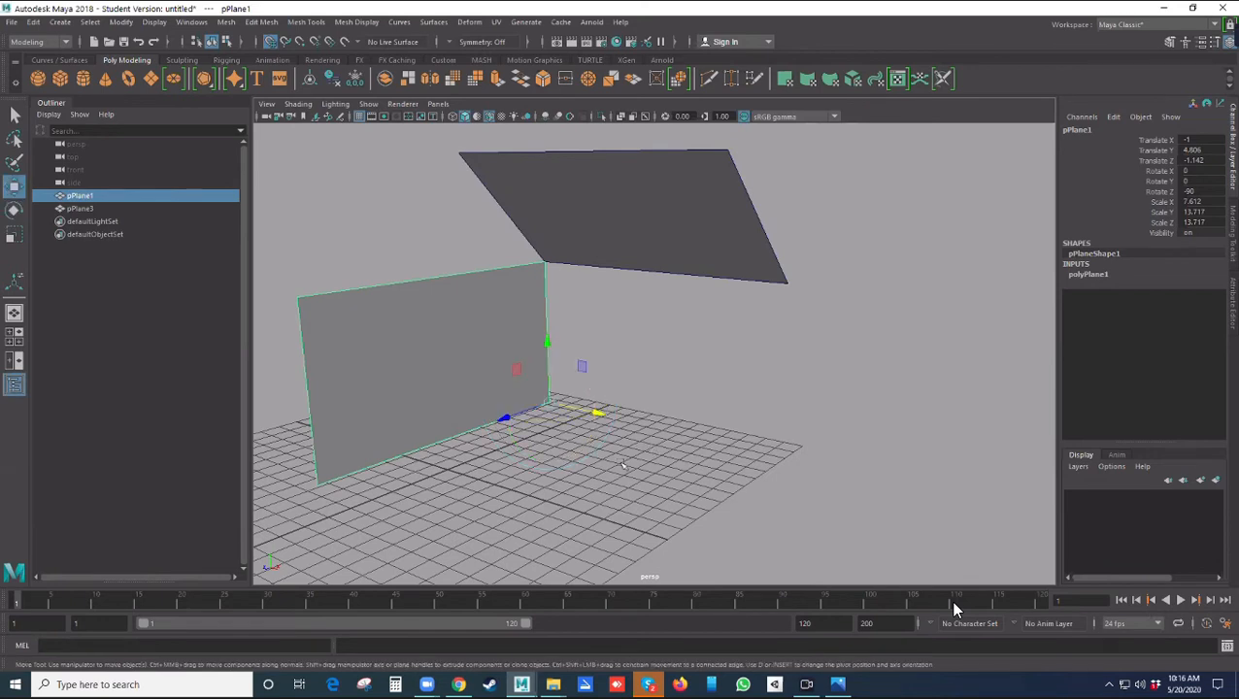
key("ctrl+d")
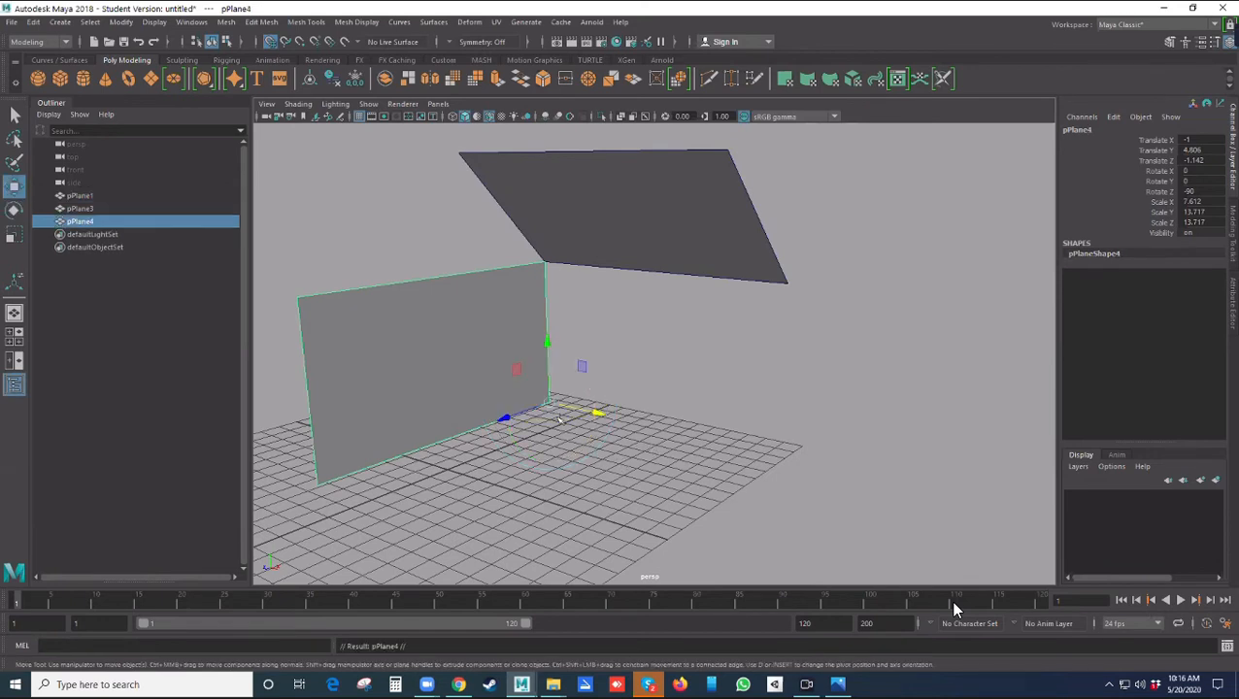
key("ctrl+z")
left_click_drag(576, 408, 524, 369)
key("ctrl+z")
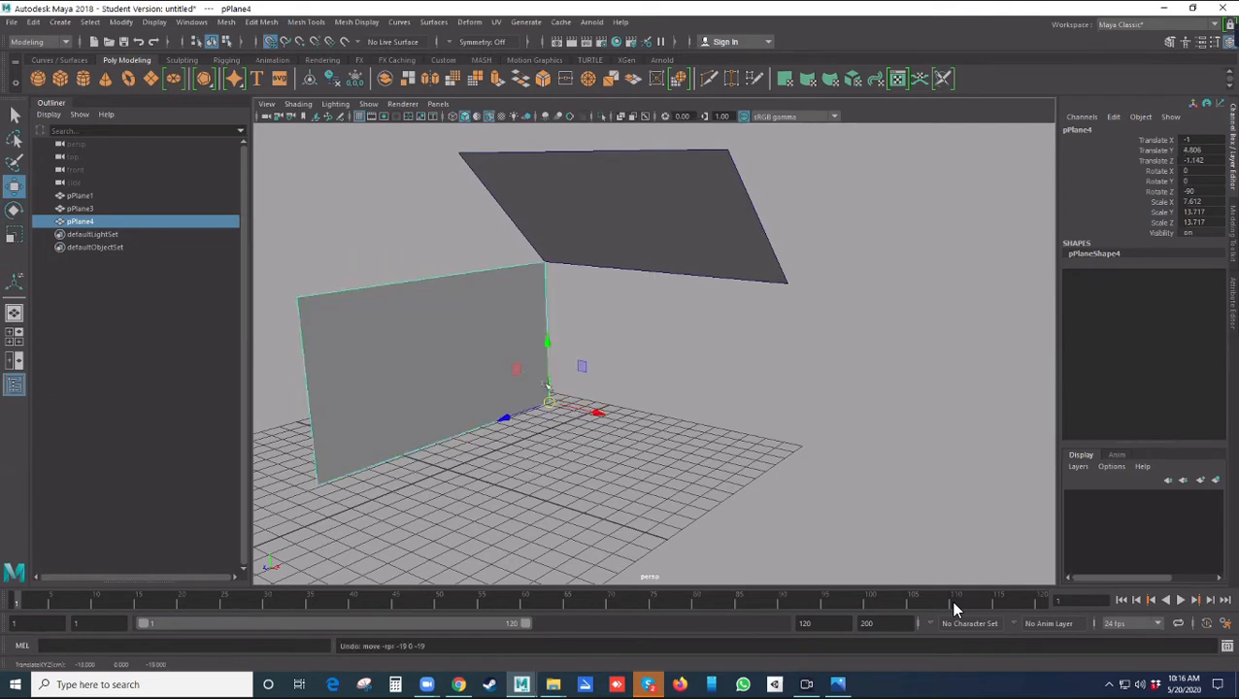
key("v")
left_click_drag(550, 398, 428, 139)
left_click_drag(599, 158, 408, 275)
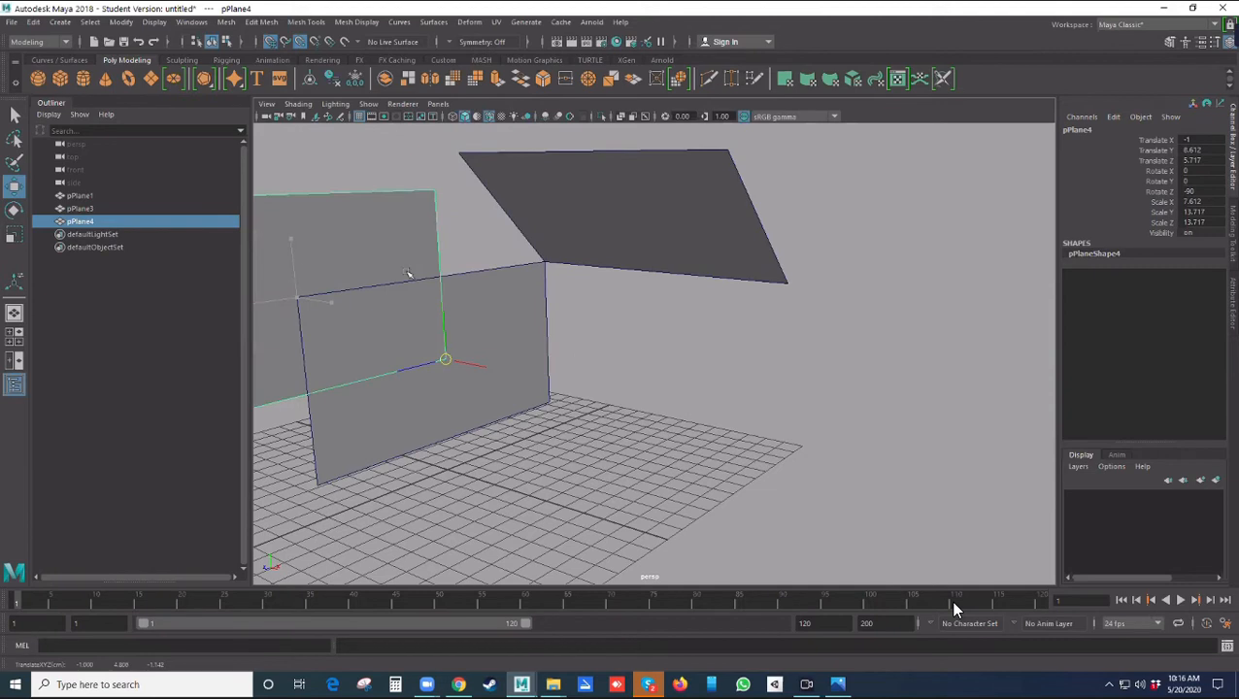
key("Delete")
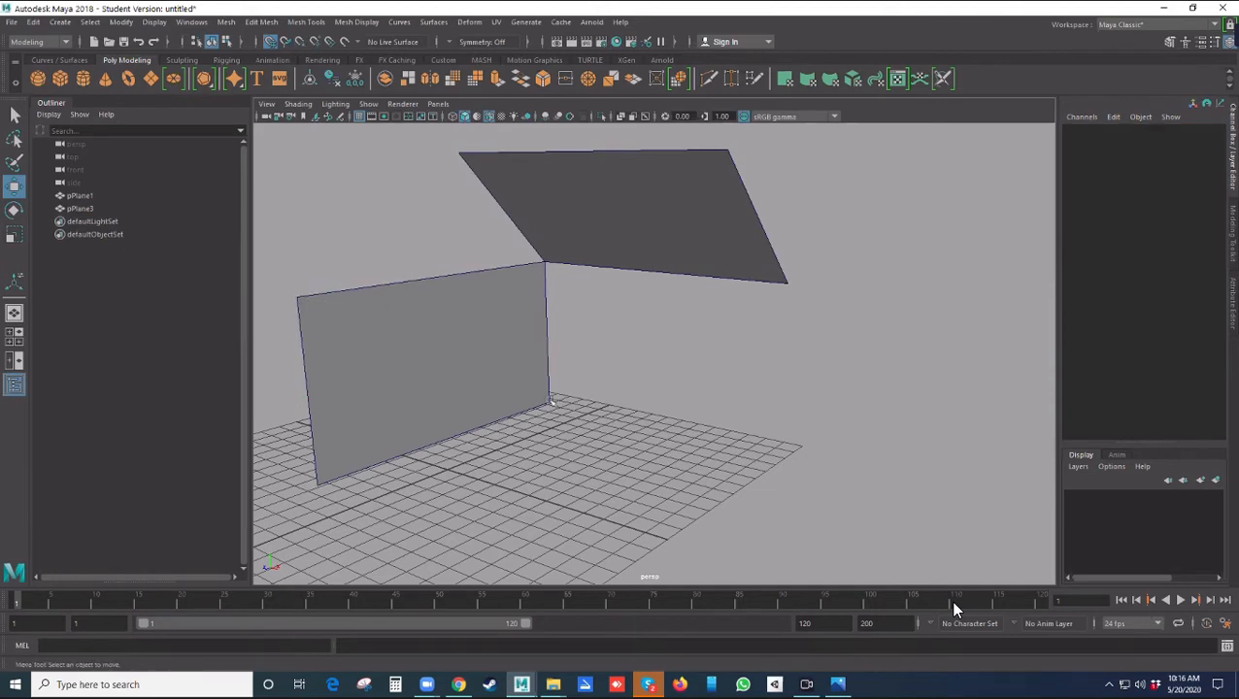
- Duplicate the side wall plane and rotate the copy to Rotate X -90 to form the adjoining back wall
left_click(551, 401)
key("ctrl+d")
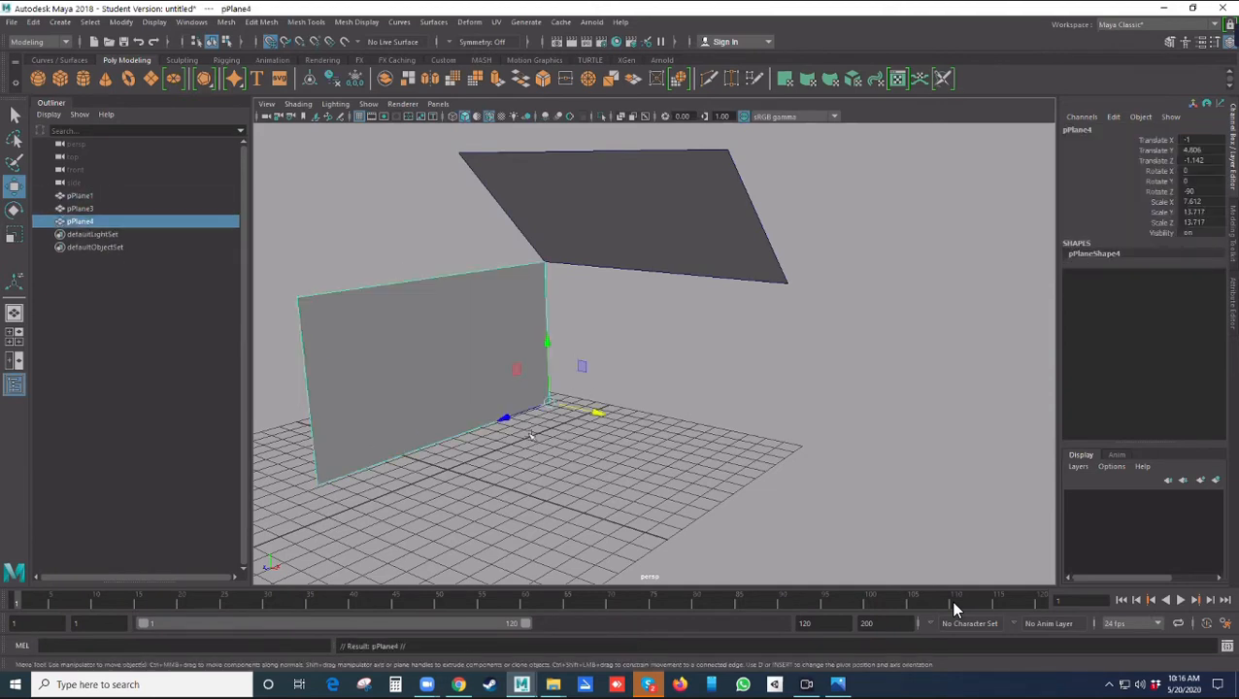
key("e")
left_click_drag(525, 425, 627, 442)
left_click(699, 472)
key("ctrl+z")
left_click_drag(631, 522, 696, 409, "alt")
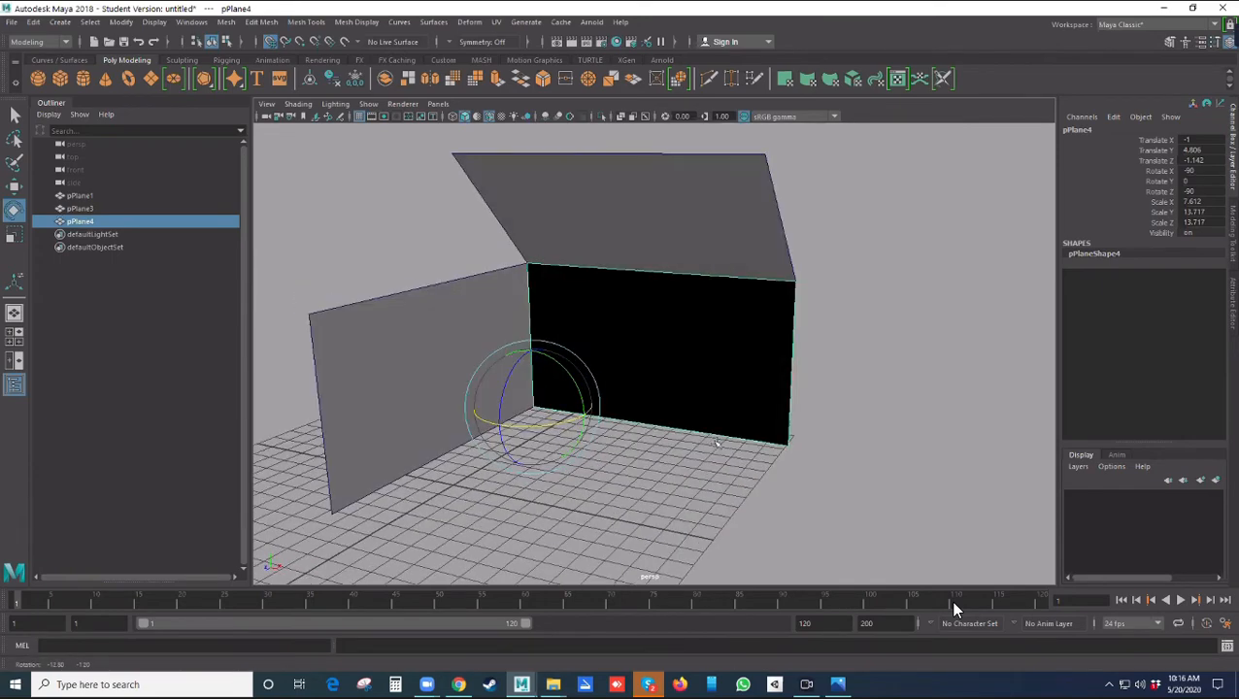
- Reverse the normals of the black back wall and deselect it
left_click(682, 468)
left_click(715, 351)
left_click(357, 21)
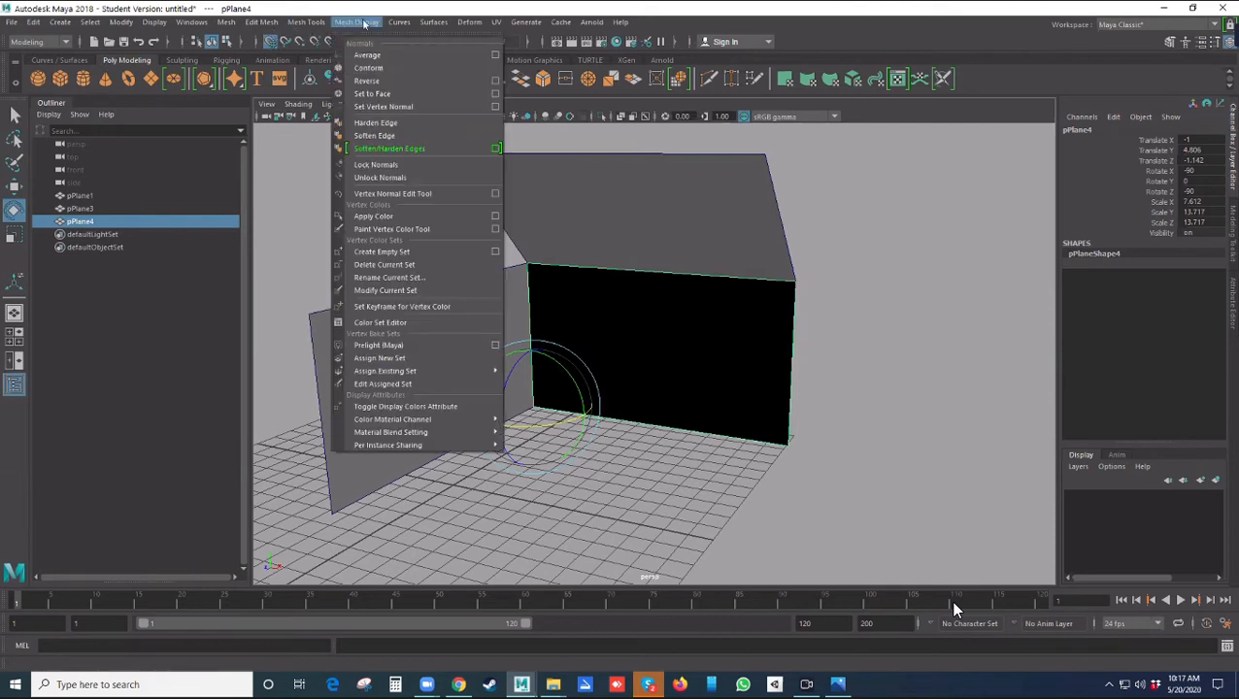
left_click(391, 83)
left_click(678, 514)
left_click_drag(678, 513, 649, 351, "alt")
left_click_drag(633, 454, 650, 463, "alt")
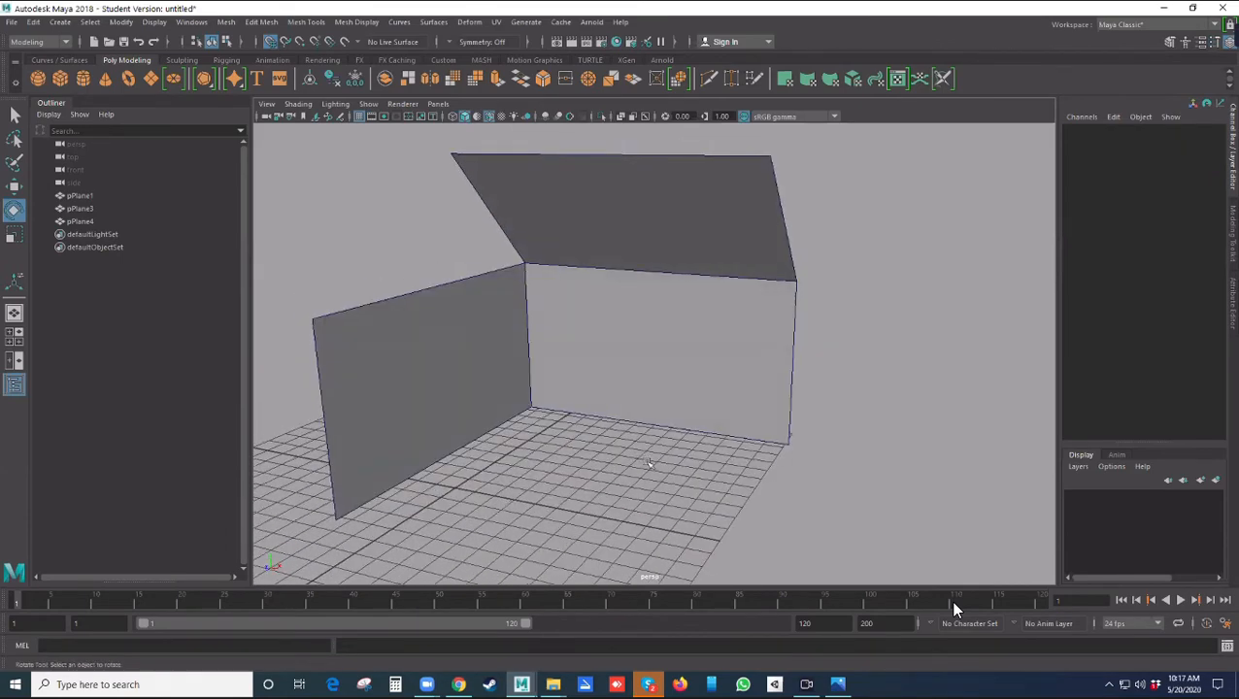
- Switch to RecMaster to start a new screen recording and return to Maya
key("alt+Tab")
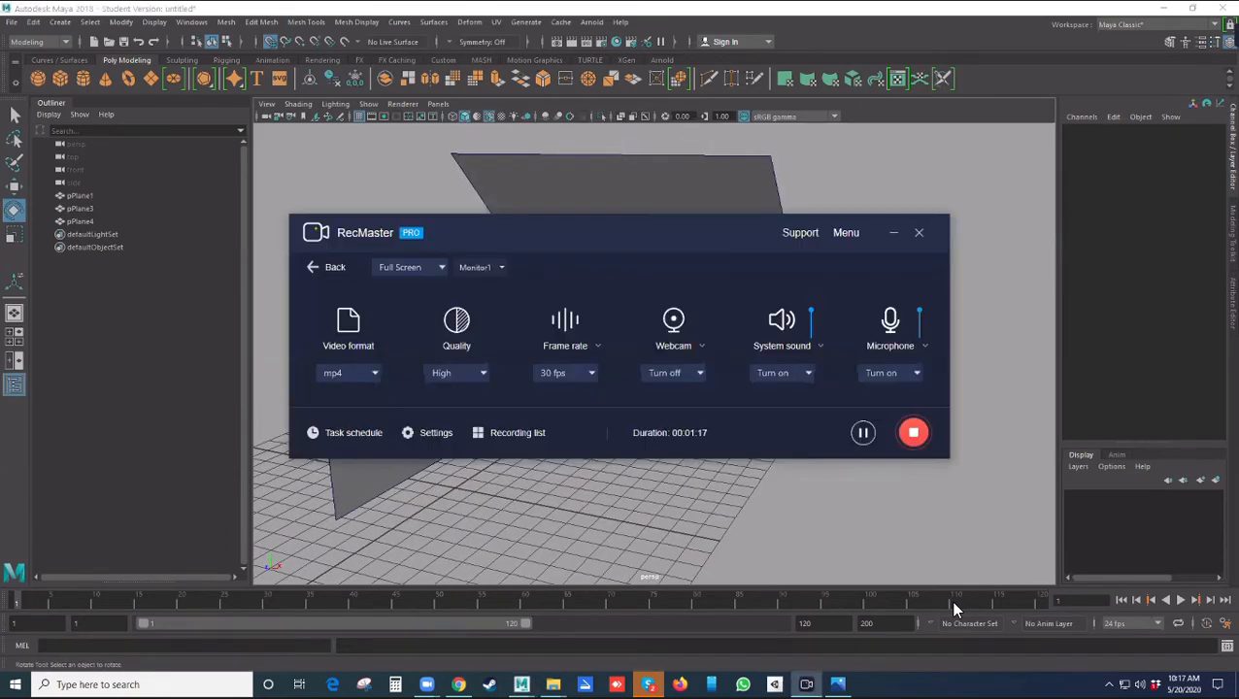
key("alt+Tab")
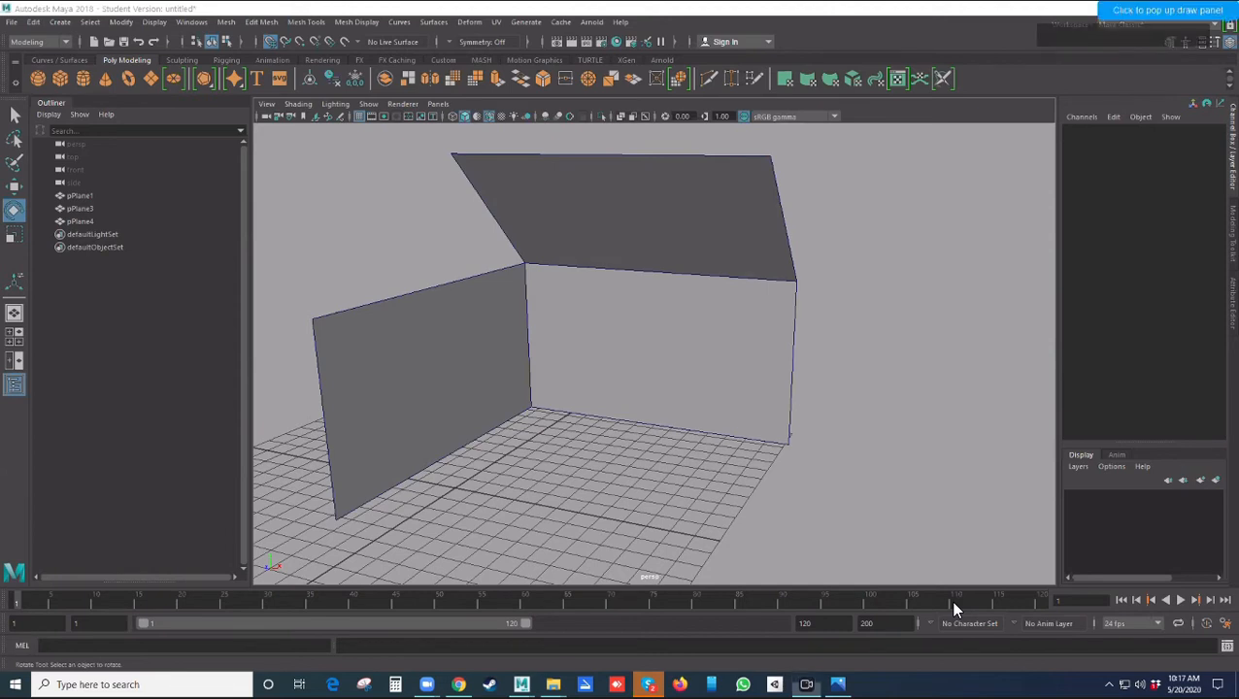
- Select the original side wall and insert two vertical edge loops to mark the sides of a doorway
left_click(769, 387)
left_click_drag(769, 386, 594, 357, "alt")
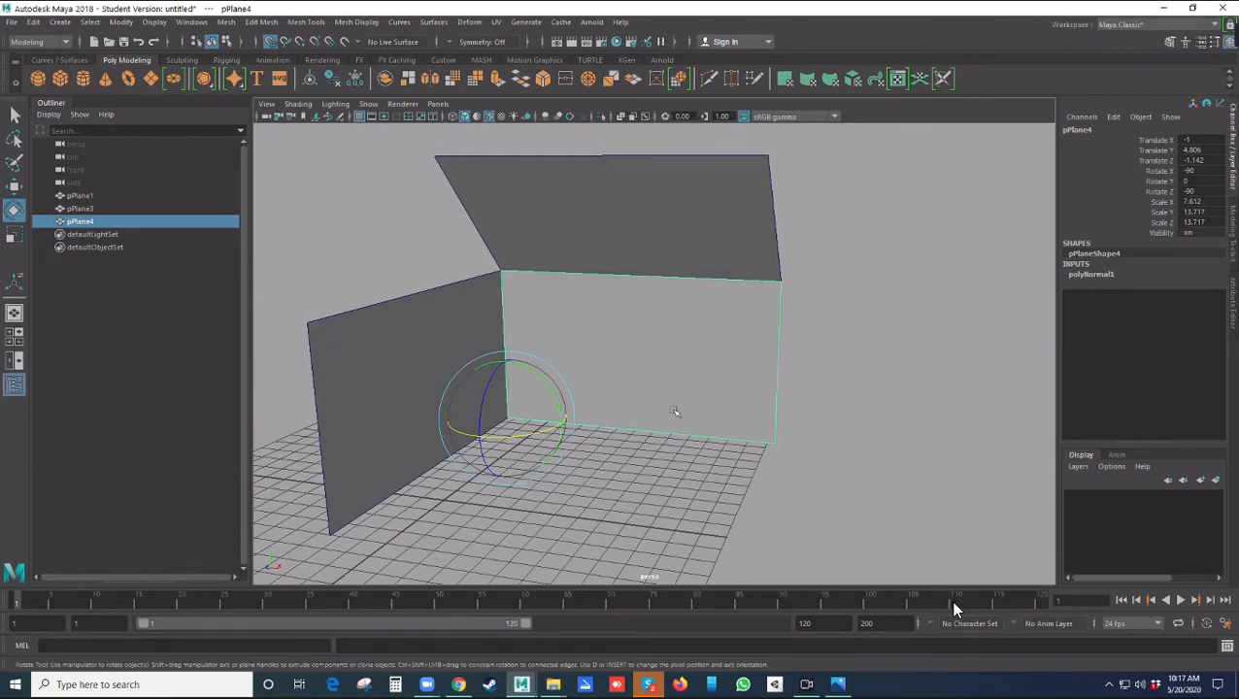
left_click_drag(670, 408, 633, 401, "alt")
left_click(343, 320)
middle_click_drag(448, 325, 515, 328, "alt")
left_click(458, 259)
left_click(487, 353)
left_click(298, 26)
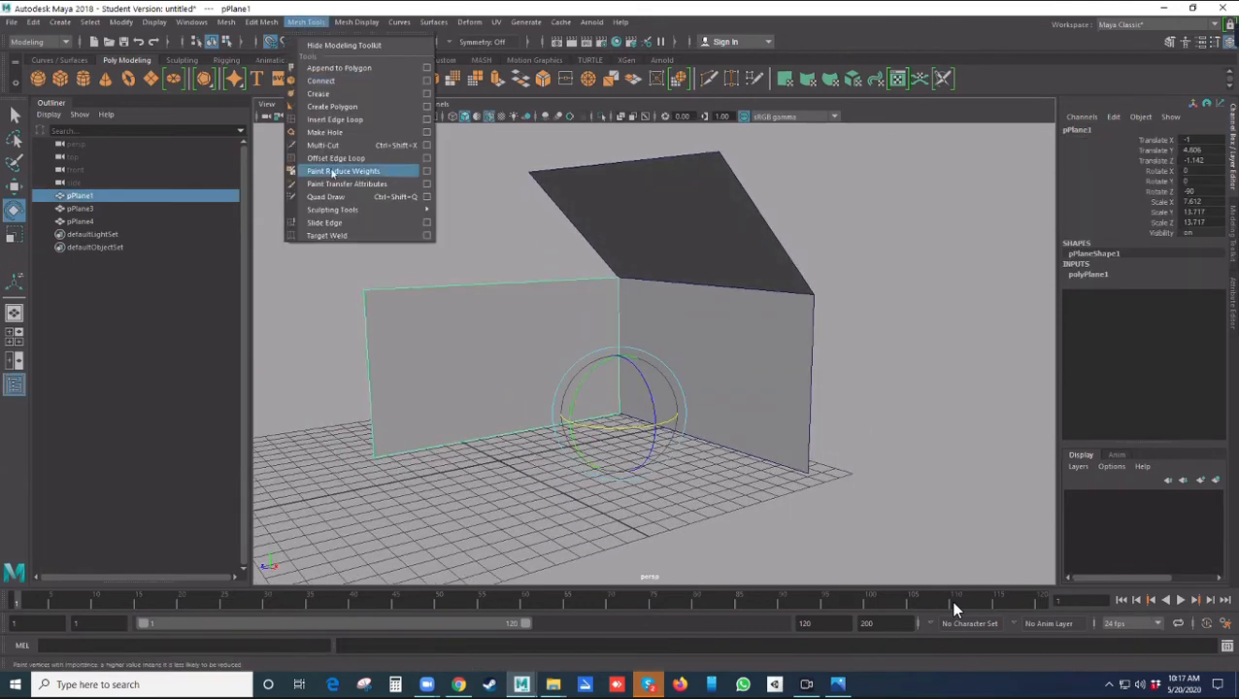
left_click(320, 130)
left_click_drag(464, 437, 515, 433, "alt")
left_click(461, 440)
left_click(520, 431)
- Insert a horizontal edge loop across the upper part of the side wall as the doorway's top edge and leave the tool
scroll(522, 384, "up", 3)
middle_click_drag(522, 381, 669, 376, "alt")
left_click_drag(669, 376, 635, 374, "alt")
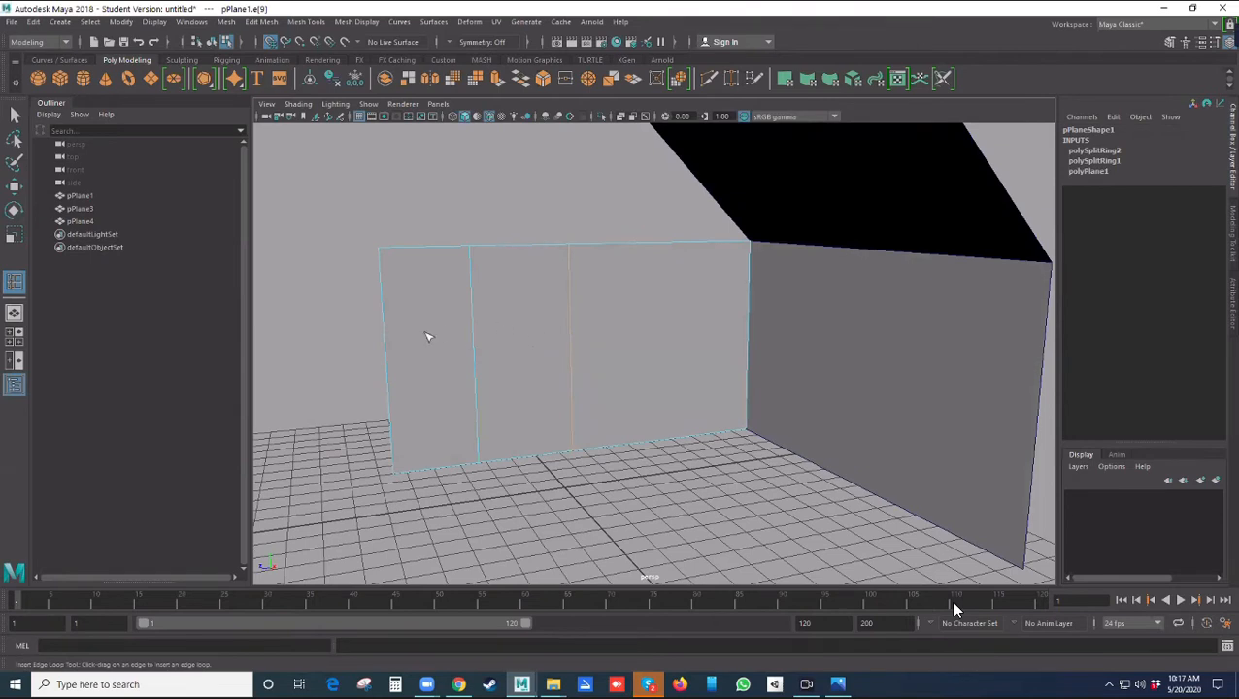
left_click(387, 318)
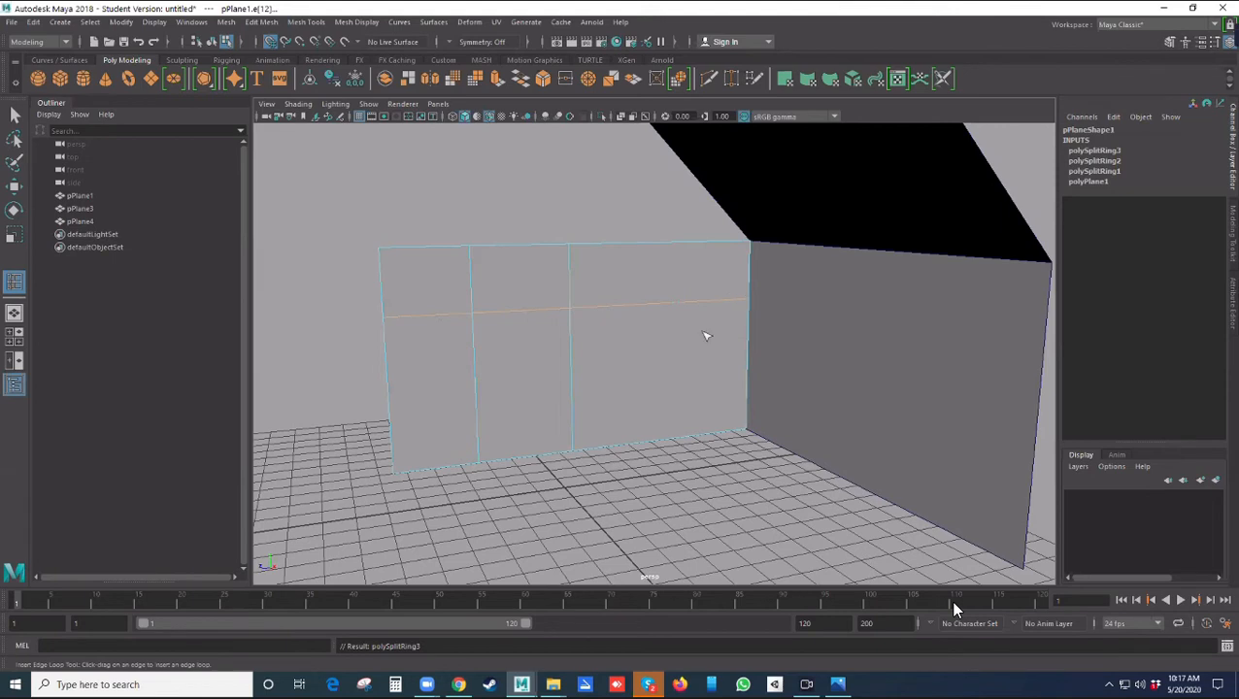
key("q")
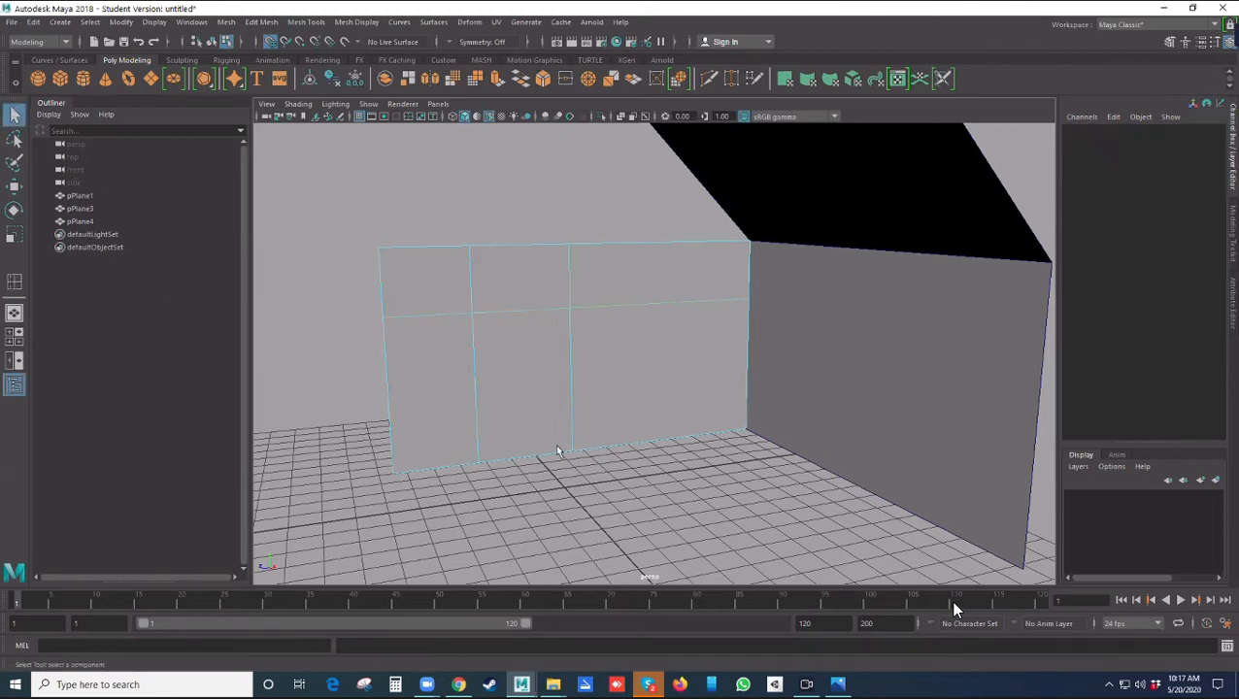
- Select the doorway face in the side wall, start extruding it, and turn off grid snapping
right_click_drag(541, 392, 538, 350)
left_click(532, 396)
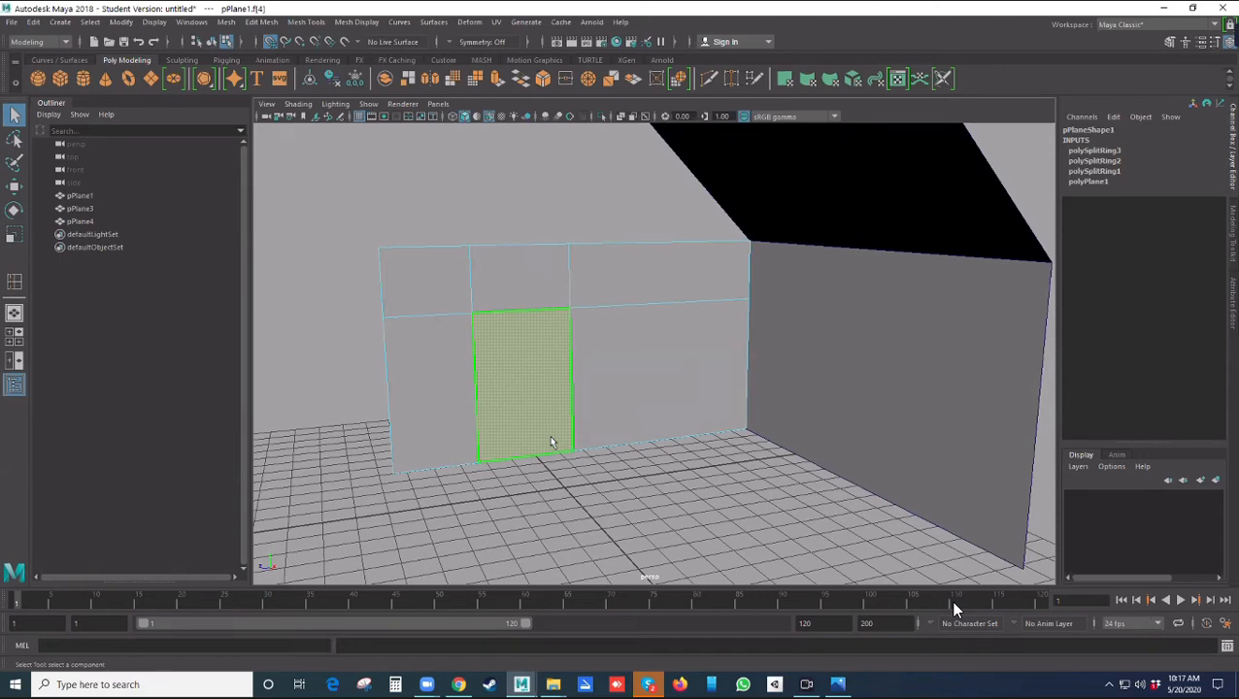
key("ctrl+e")
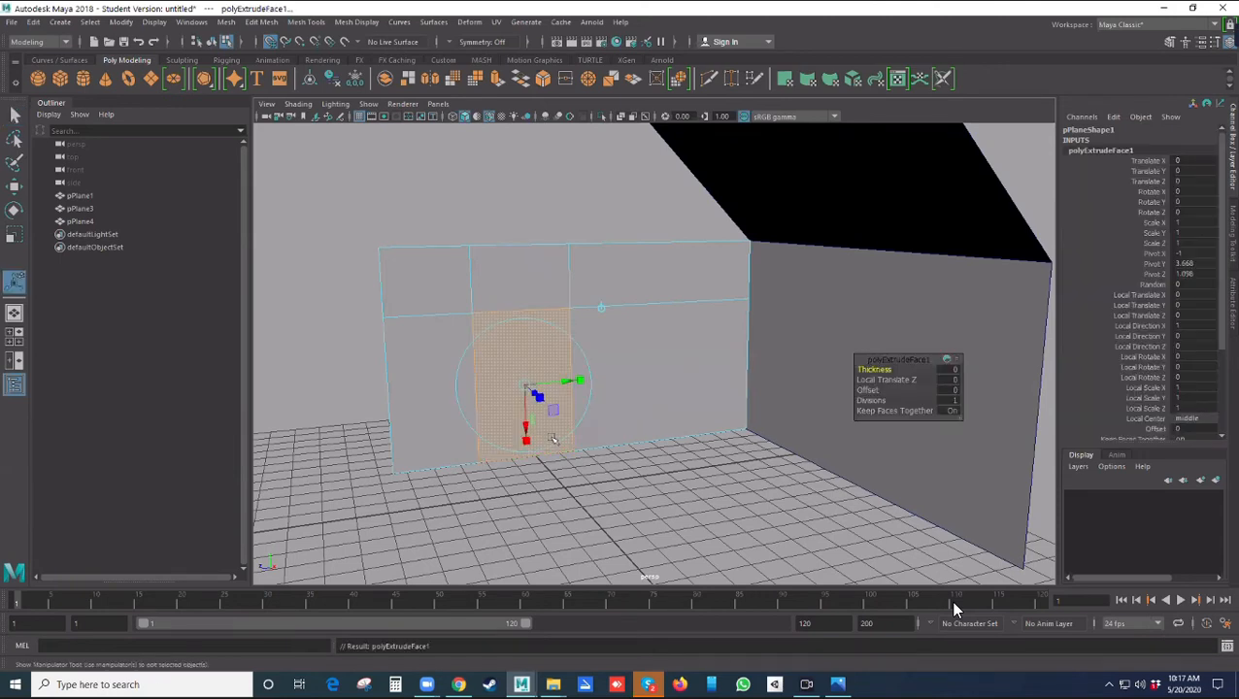
left_click(271, 43)
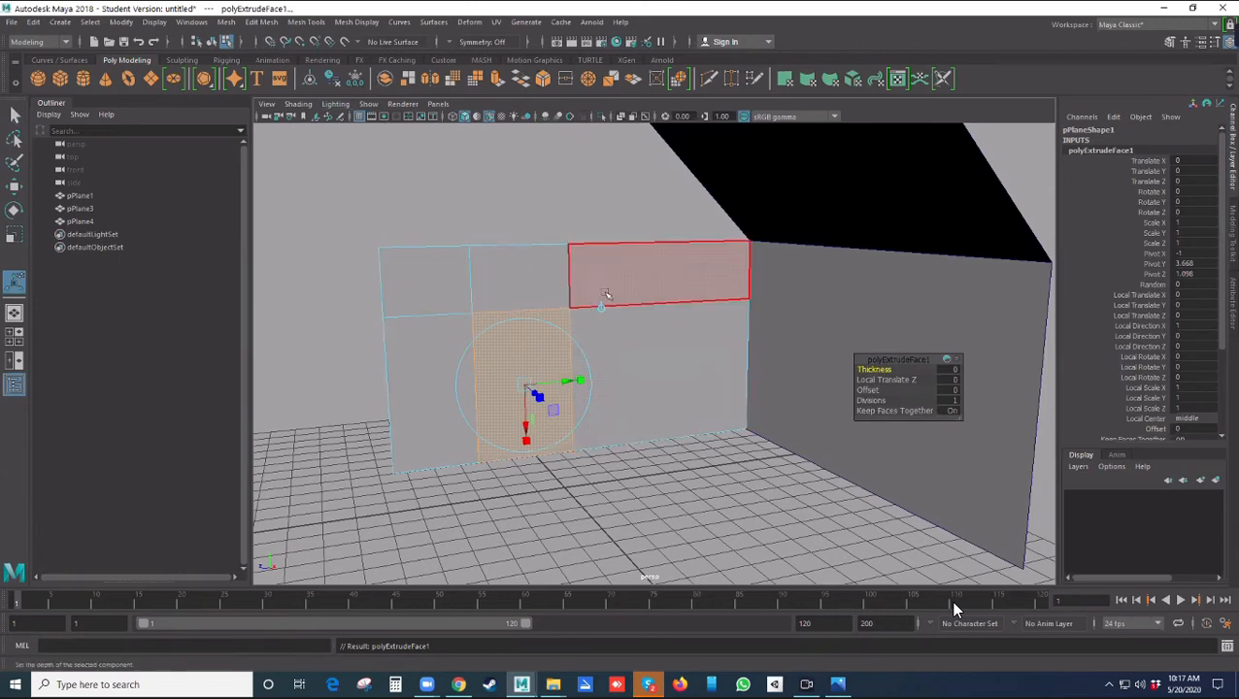
- Try to scale the extruded doorway face, undo the extrusion, reselect the face, and cancel the Reference dialog
left_click(581, 381)
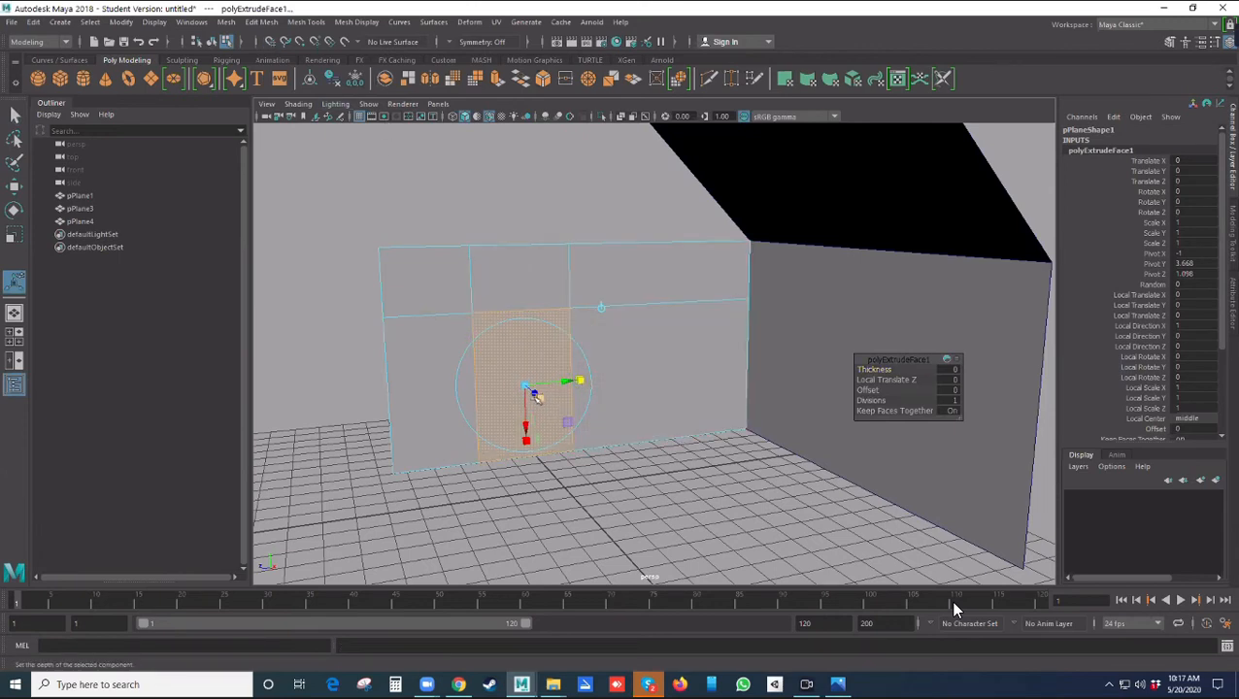
left_click_drag(581, 380, 576, 385)
left_click_drag(573, 384, 588, 384)
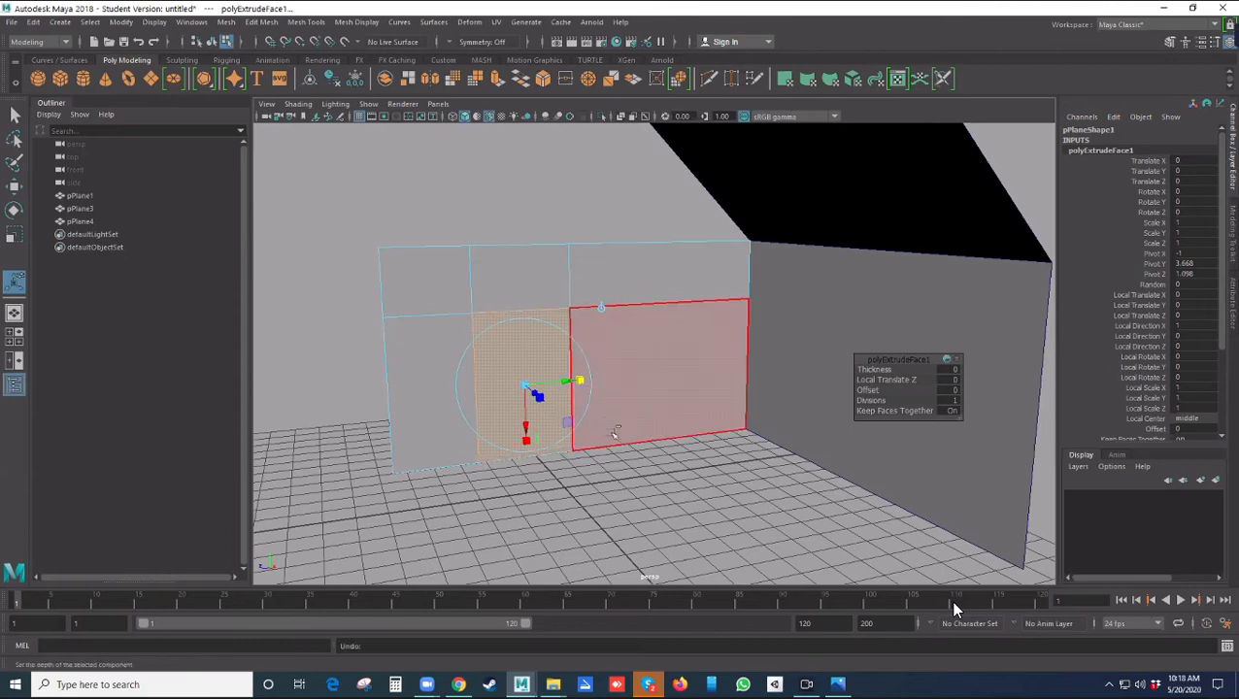
key("ctrl+z")
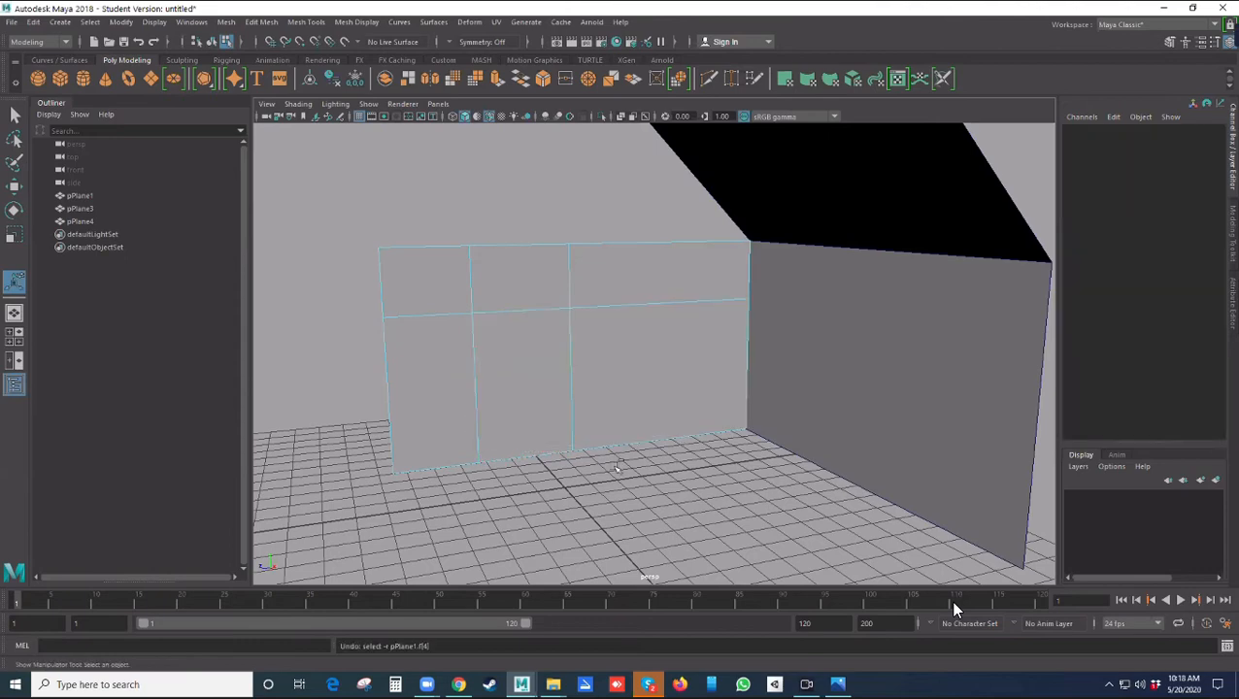
left_click(541, 371)
key("ctrl+r")
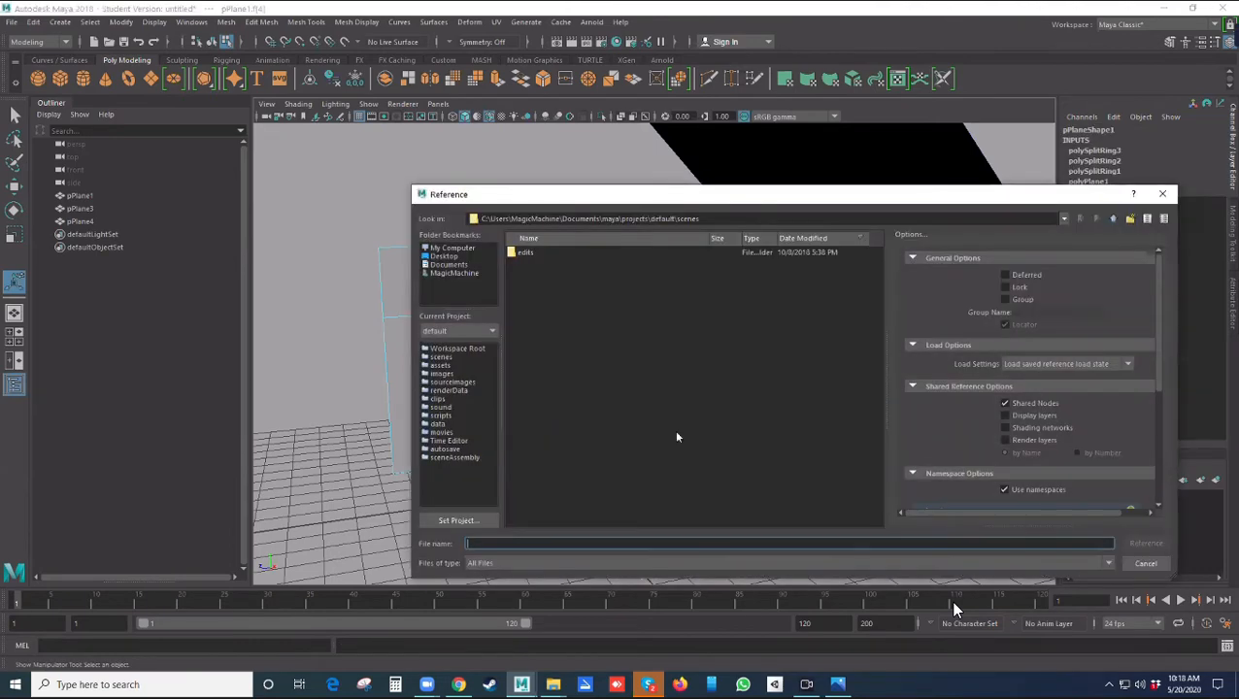
left_click(1139, 563)
- Return to object selection, delete the side wall's construction history, and freeze its transformations
right_click_drag(619, 313, 691, 297)
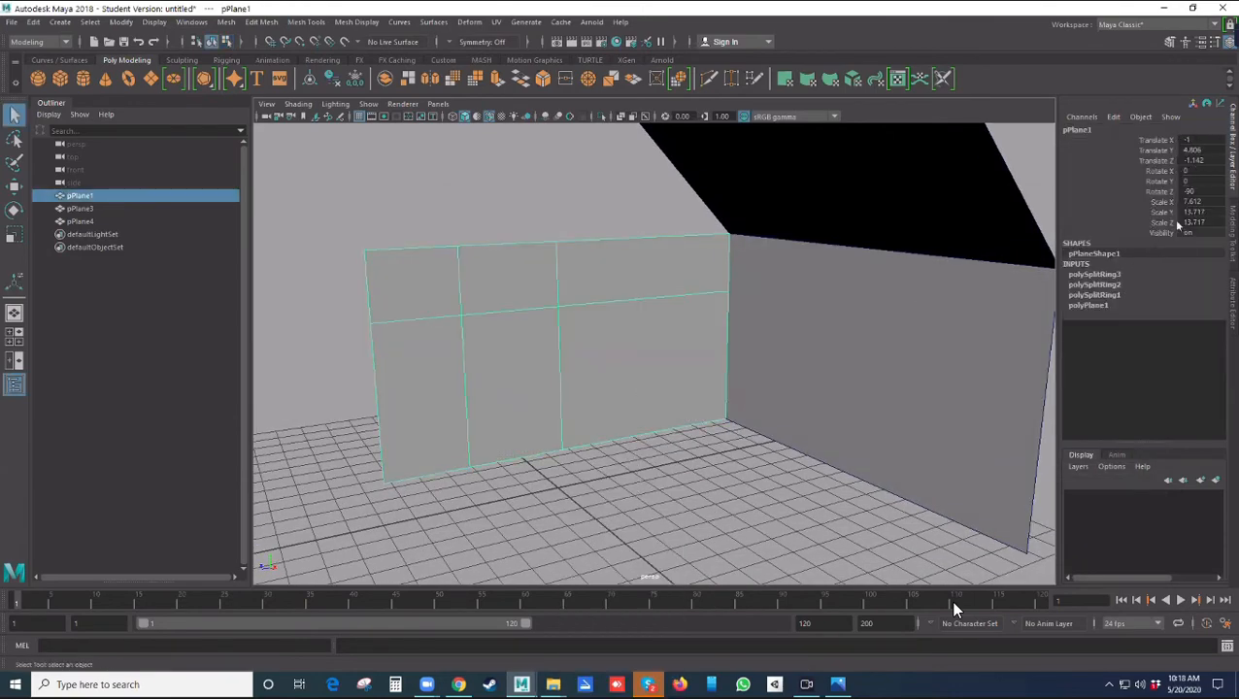
left_click(291, 251)
left_click(437, 287)
left_click(43, 26)
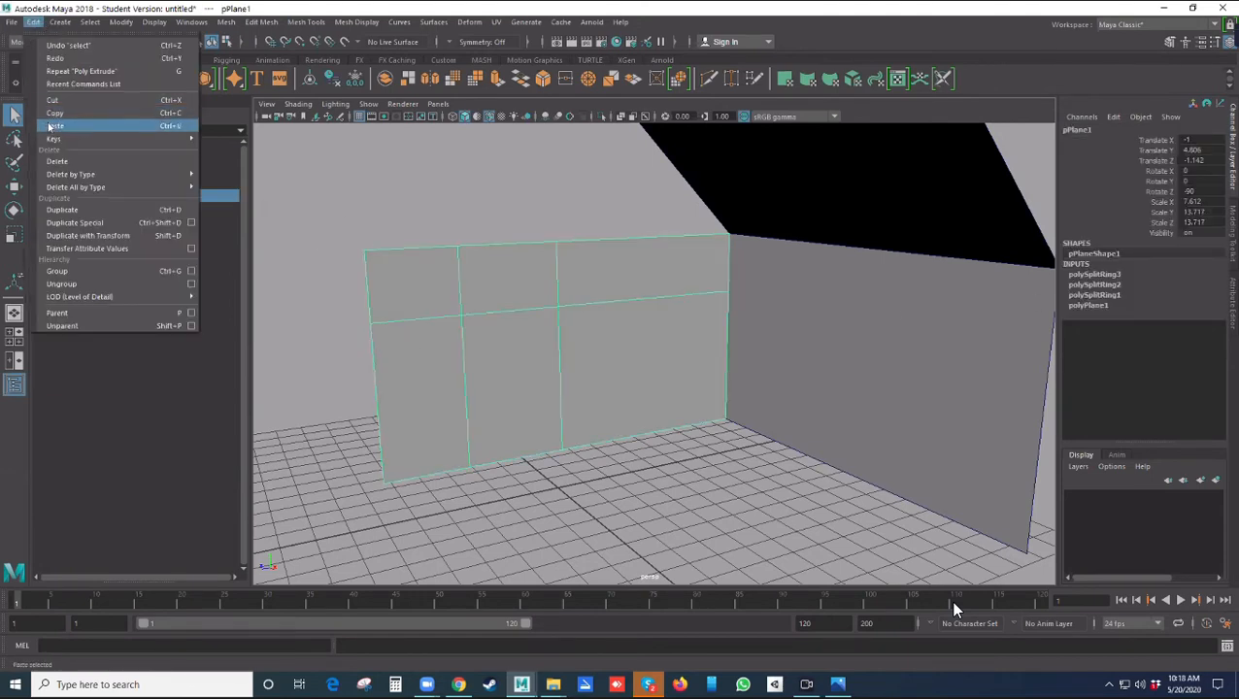
mouse_move(73, 174)
left_click(227, 186)
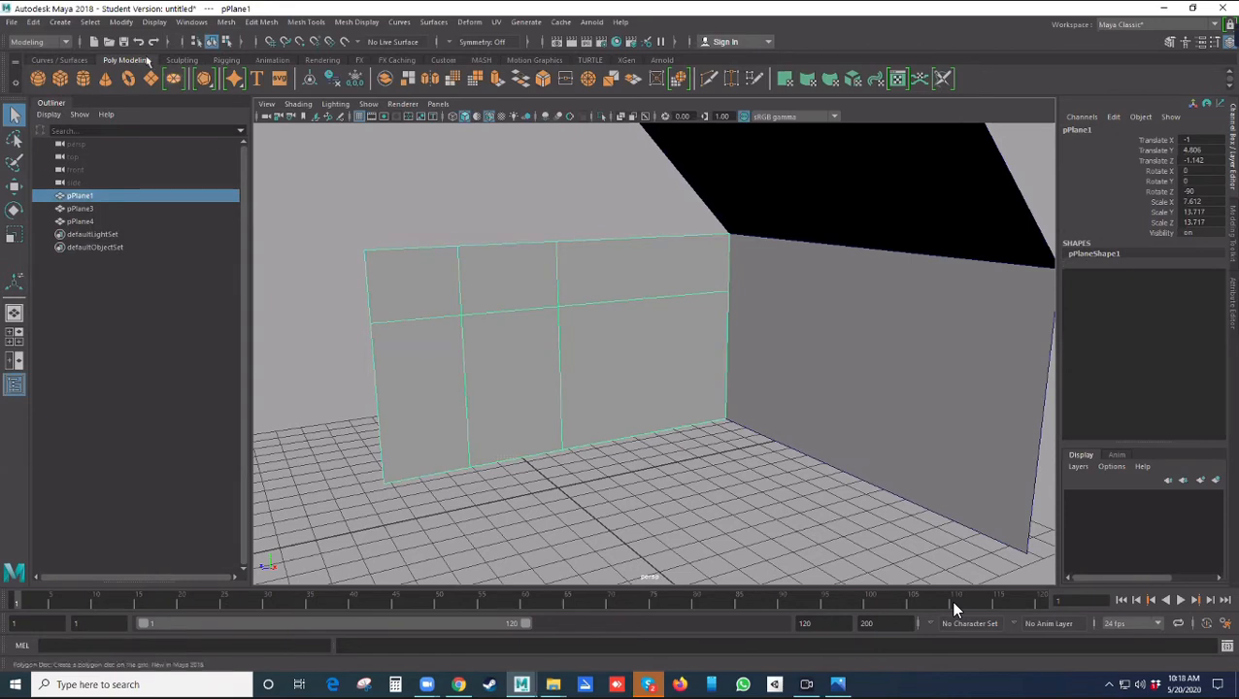
left_click(120, 22)
left_click(158, 78)
left_click(437, 204)
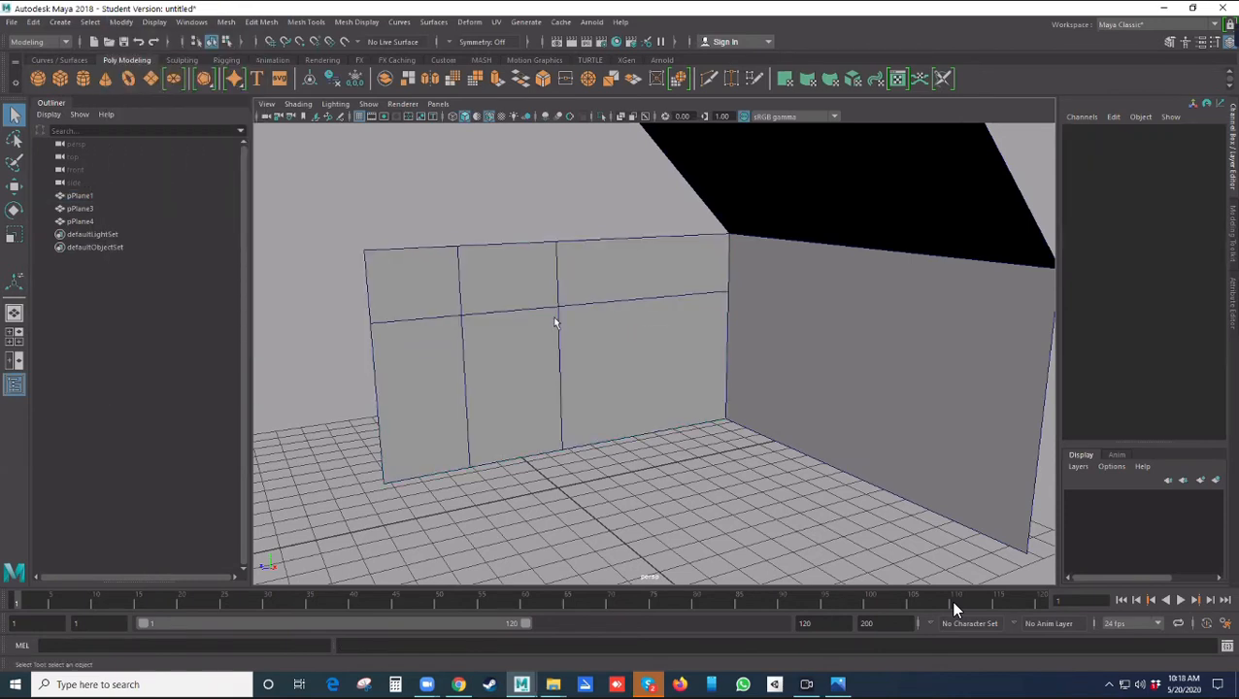
- Extrude the doorway face of the side wall and scale it to Local Scale X 0.861 and Y 0.875
left_click(519, 369)
right_click_drag(520, 369, 514, 356)
key("ctrl+e")
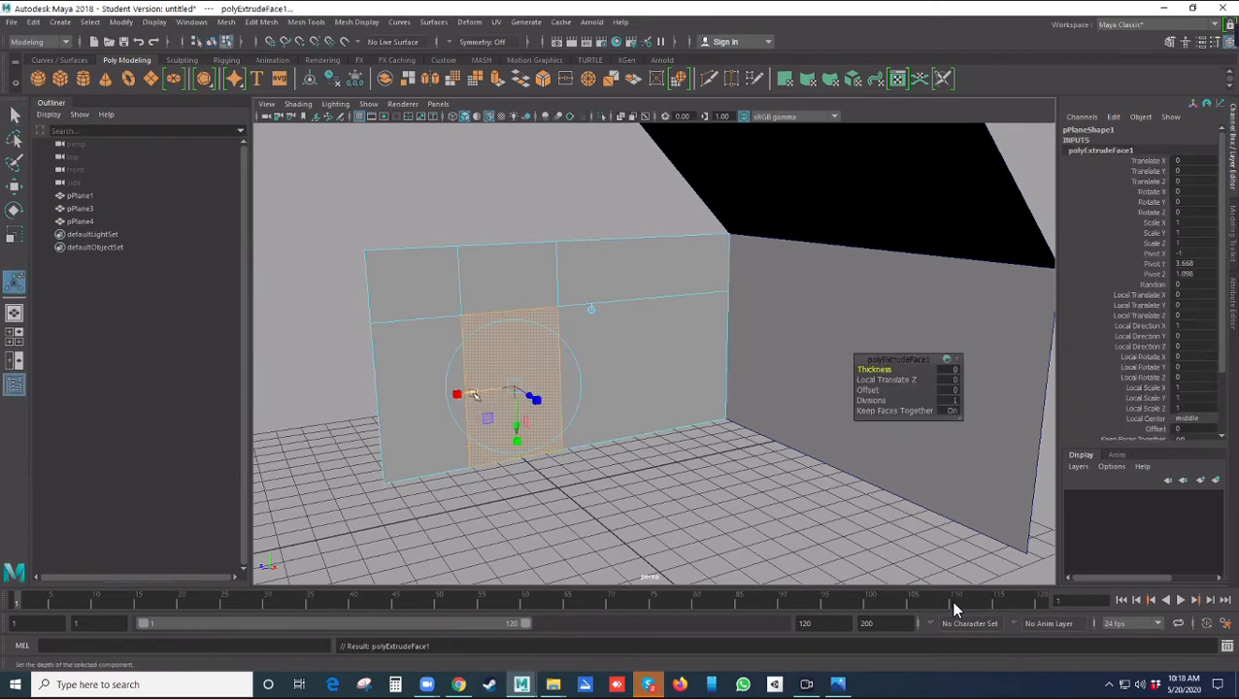
left_click_drag(457, 394, 463, 394)
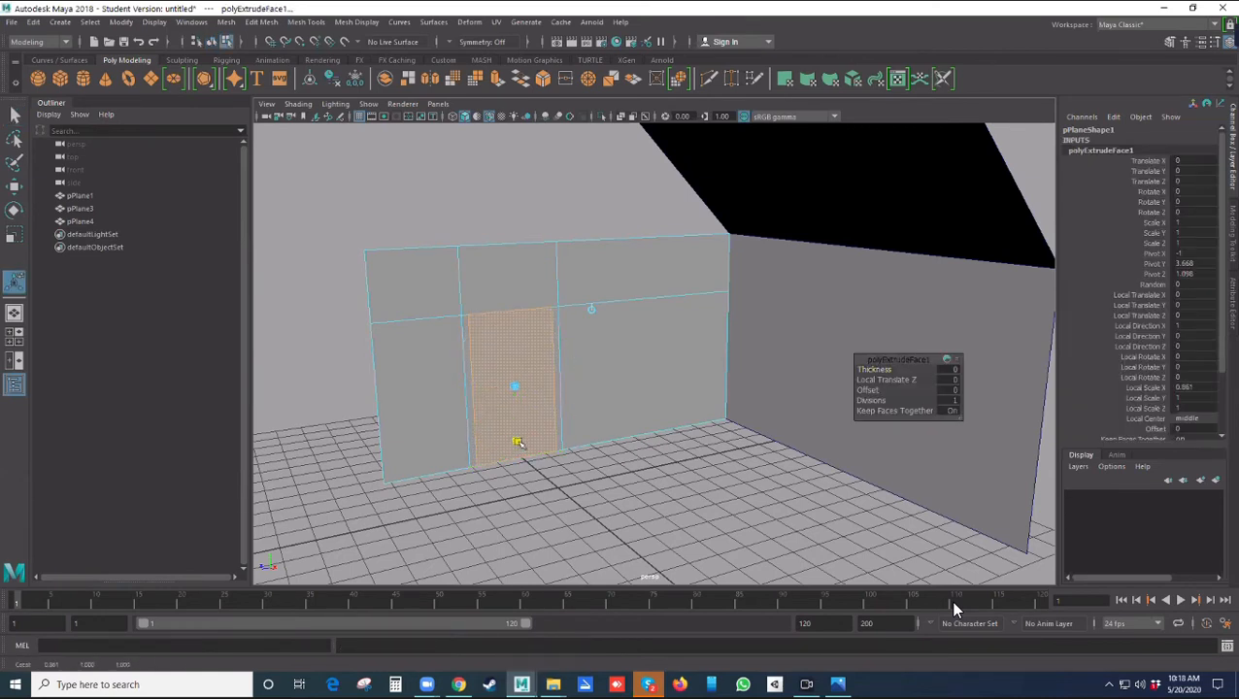
left_click_drag(518, 442, 520, 433)
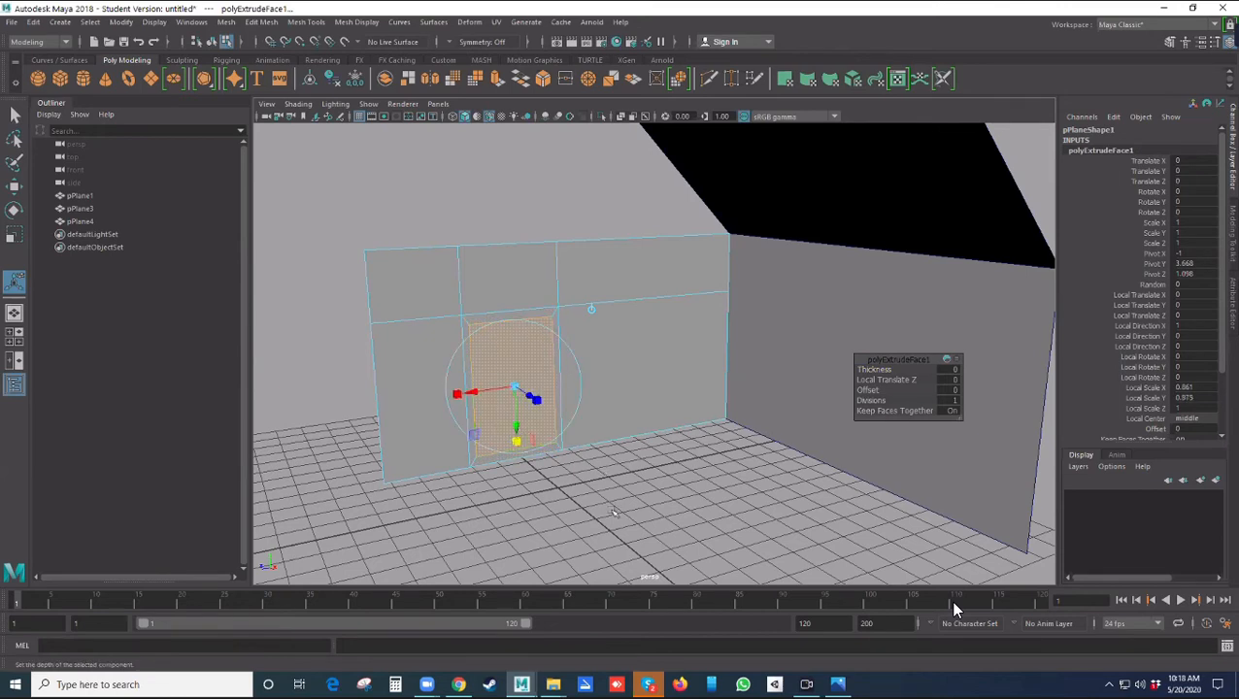
- Extrude the scaled doorway face for frame depth and delete the resulting face to open the doorway
key("ctrl+e")
left_click_drag(530, 396, 522, 397)
key("Delete")
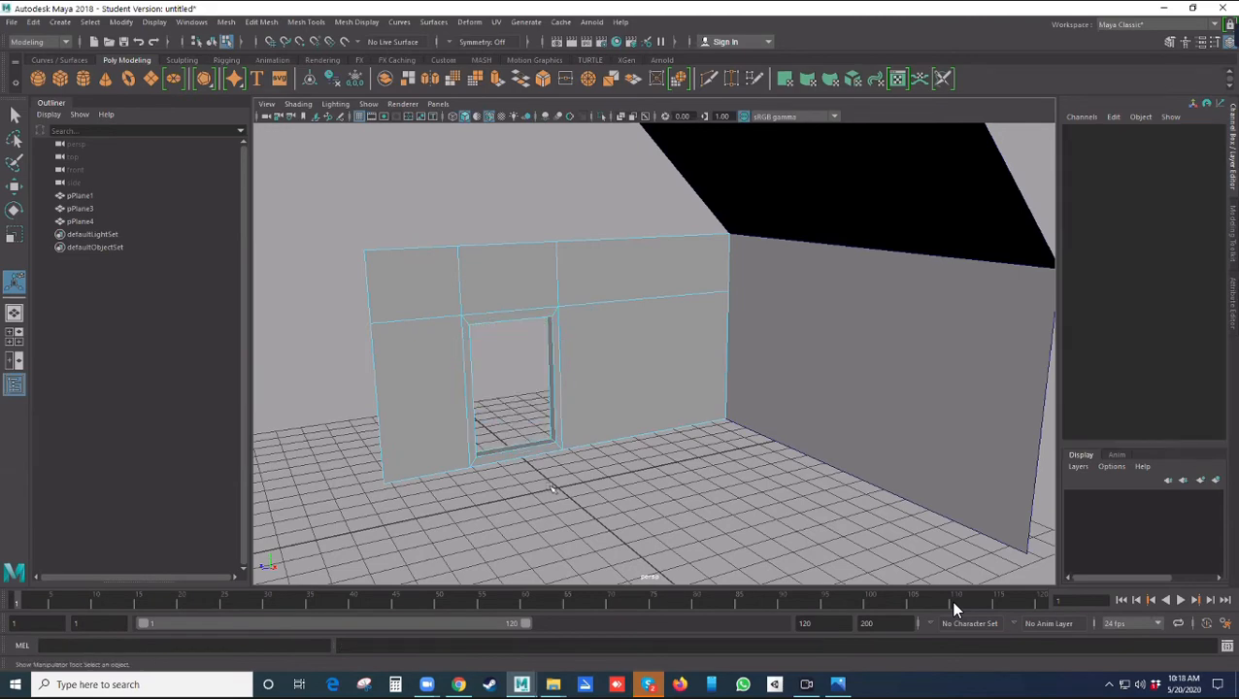
- Delete the threshold face along the base of the doorway opening
scroll(551, 488, "up", 2)
left_click_drag(552, 489, 495, 458, "alt")
scroll(522, 492, "up", 2)
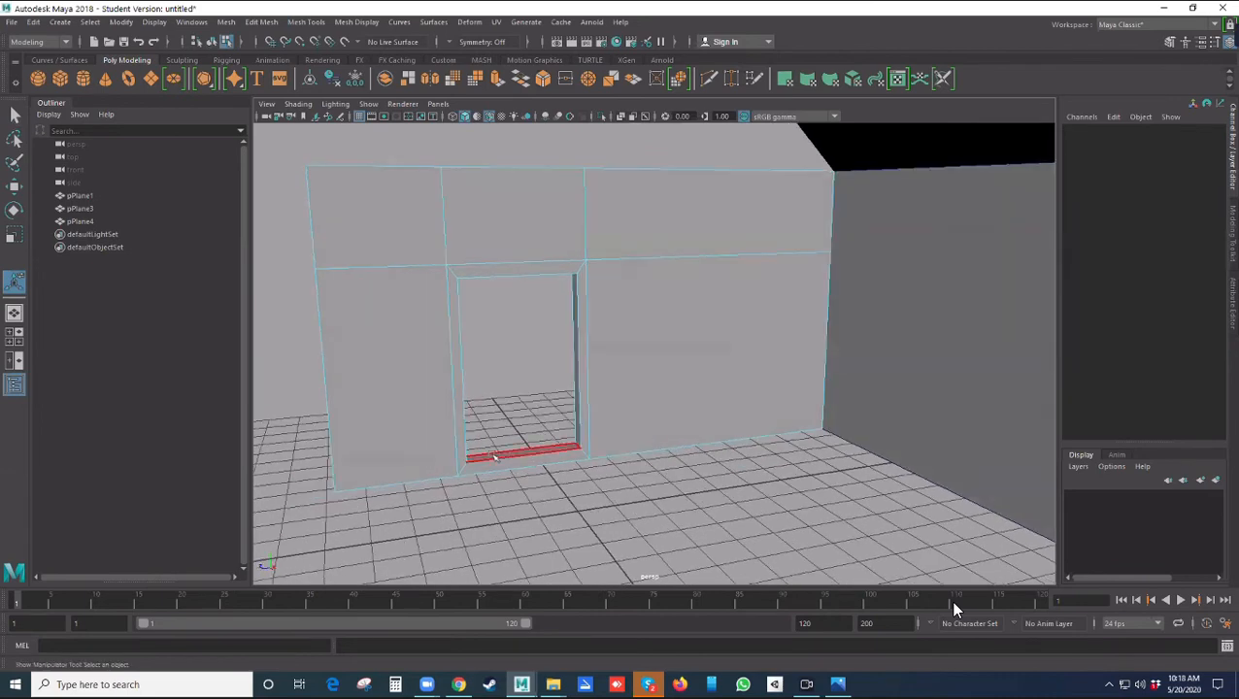
right_click(516, 313)
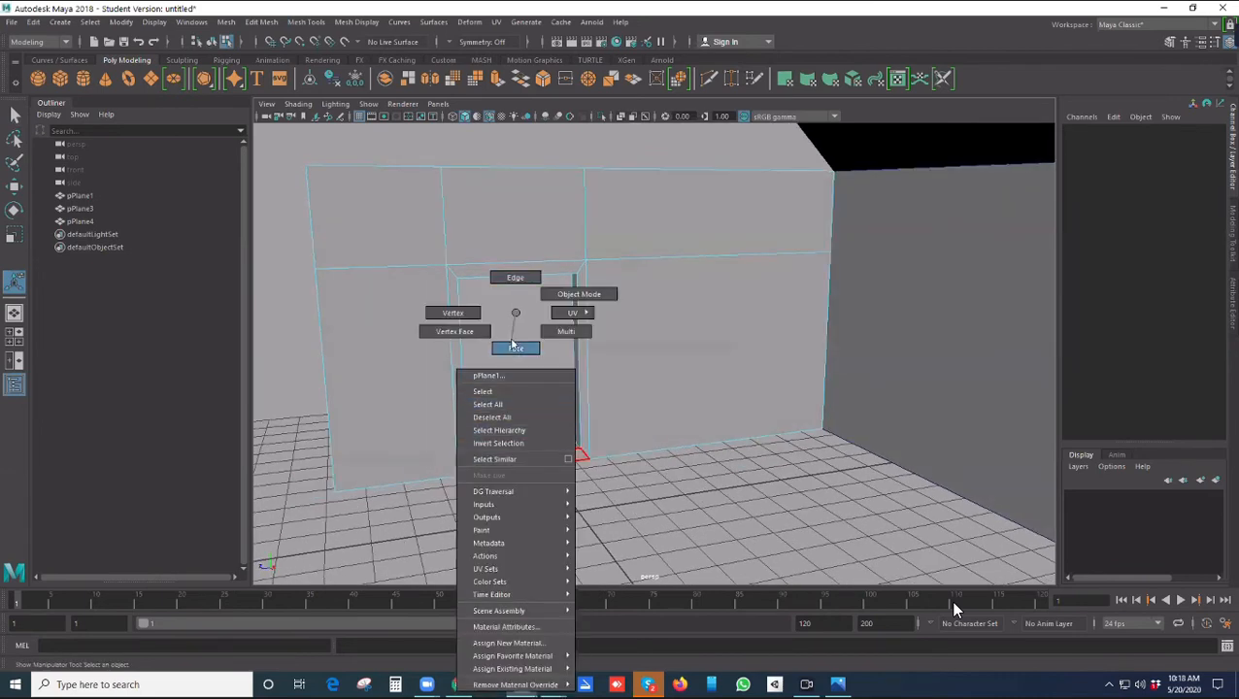
left_click(515, 347)
left_click(518, 449)
key("Delete")
- Move the doorway's two inner bottom vertices down to the floor with grid snapping, return to object selection, and deselect the wall
right_click_drag(462, 313, 418, 314)
left_click_drag(454, 428, 518, 449, "alt")
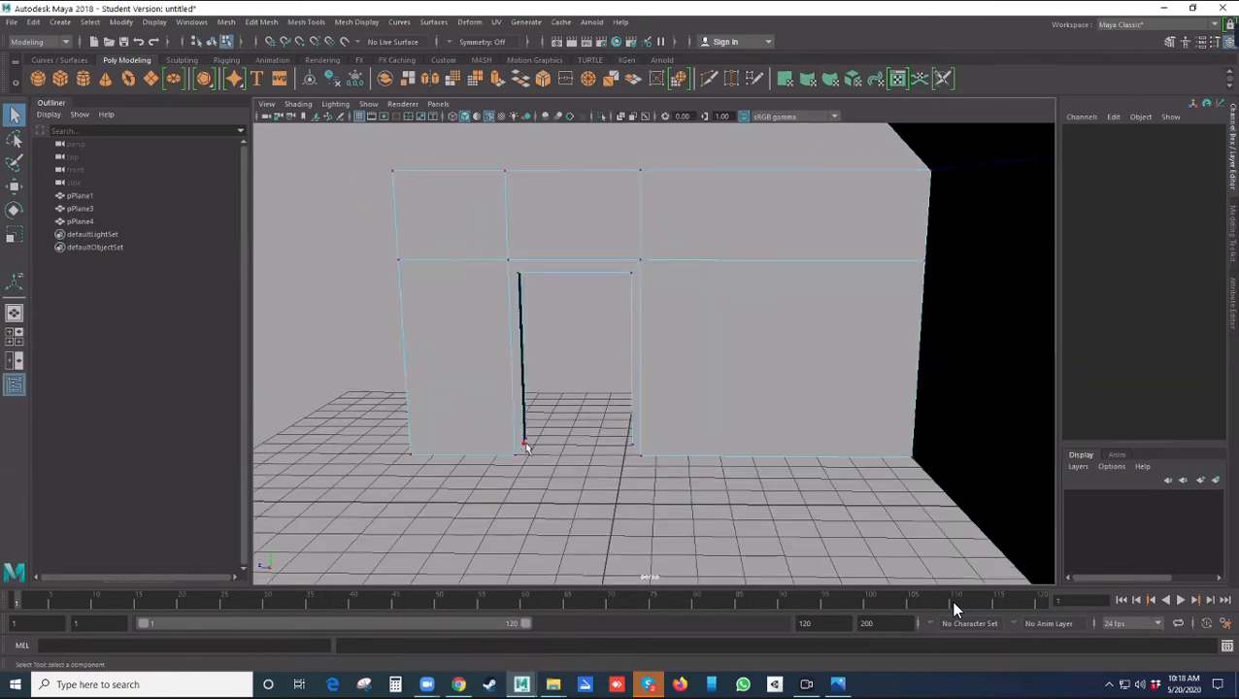
left_click(524, 445)
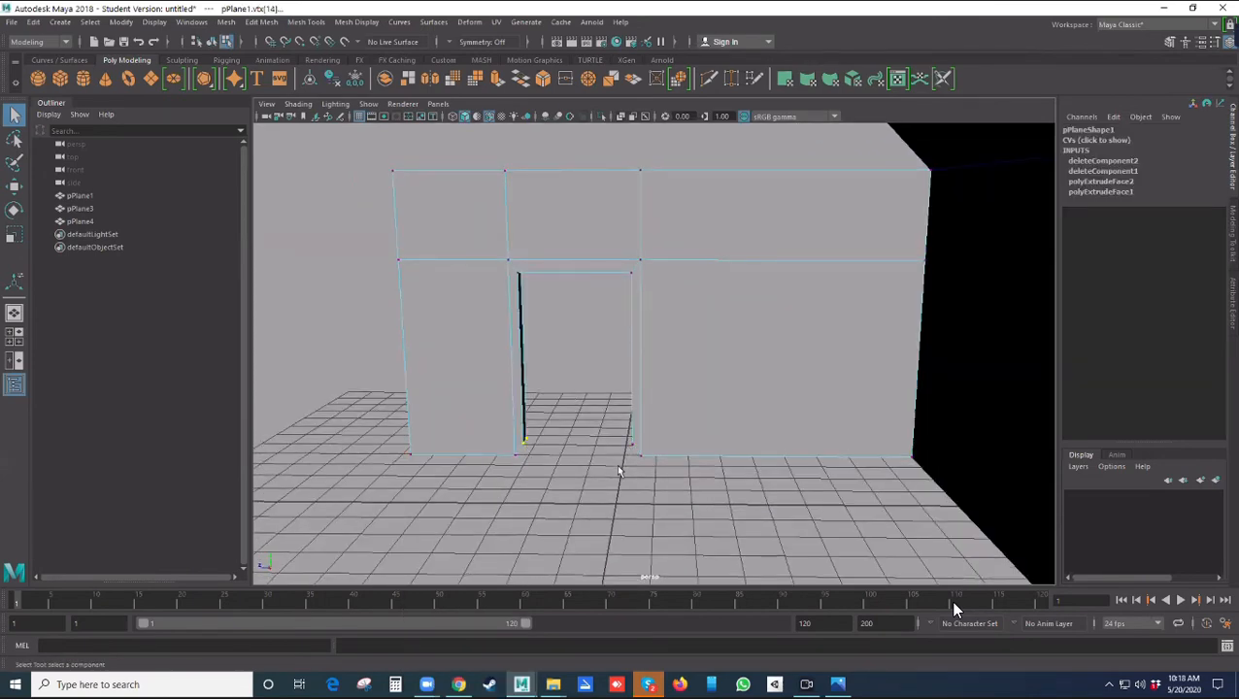
left_click_drag(616, 481, 594, 478, "alt")
left_click(555, 455, "shift")
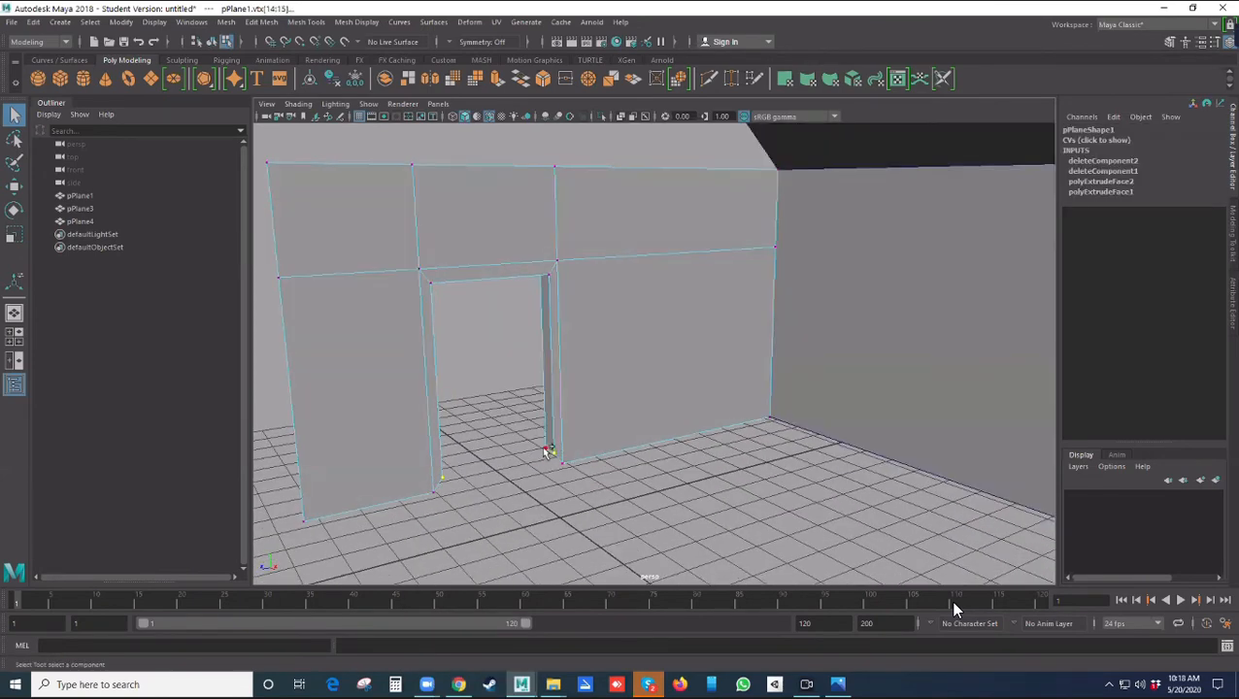
left_click_drag(349, 359, 523, 418, "alt")
key("w")
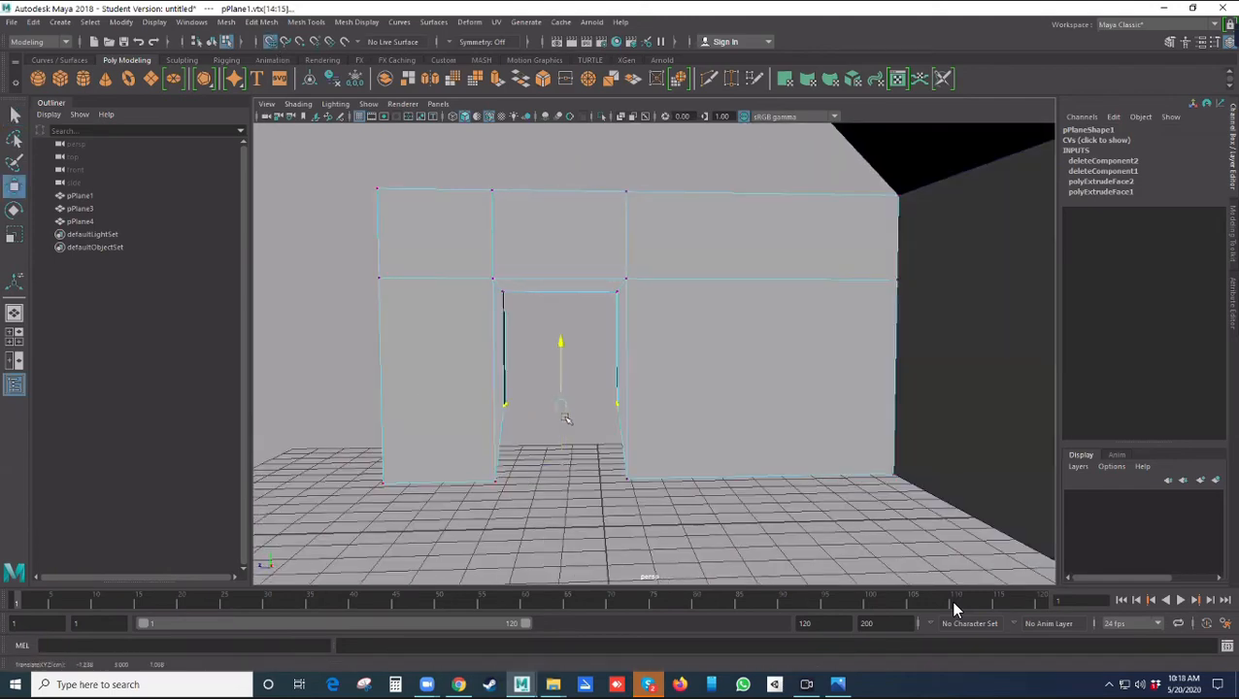
left_click(567, 535)
left_click_drag(568, 535, 605, 535, "alt")
right_click_drag(641, 313, 697, 294)
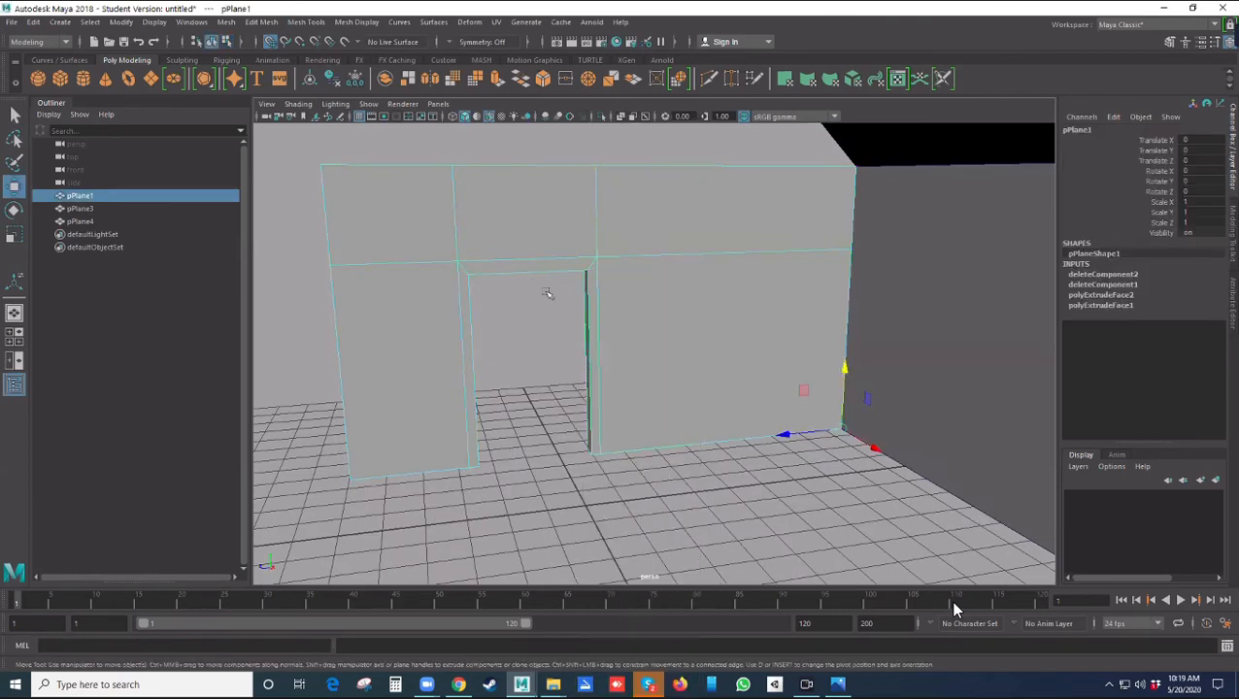
left_click_drag(529, 413, 518, 384, "alt")
left_click(530, 326)
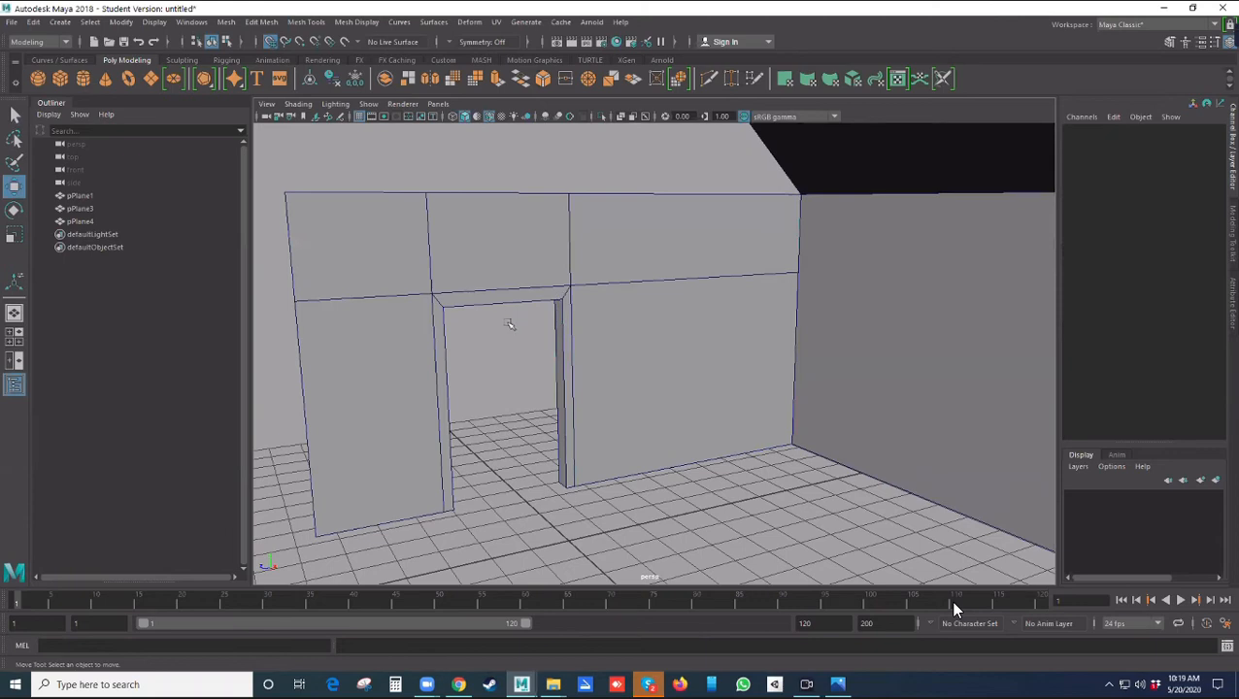
- Try to insert an edge loop across the lintel above the doorway, and undo it
right_click_drag(496, 276, 487, 158)
right_click_drag(511, 211, 541, 187)
left_click(306, 21)
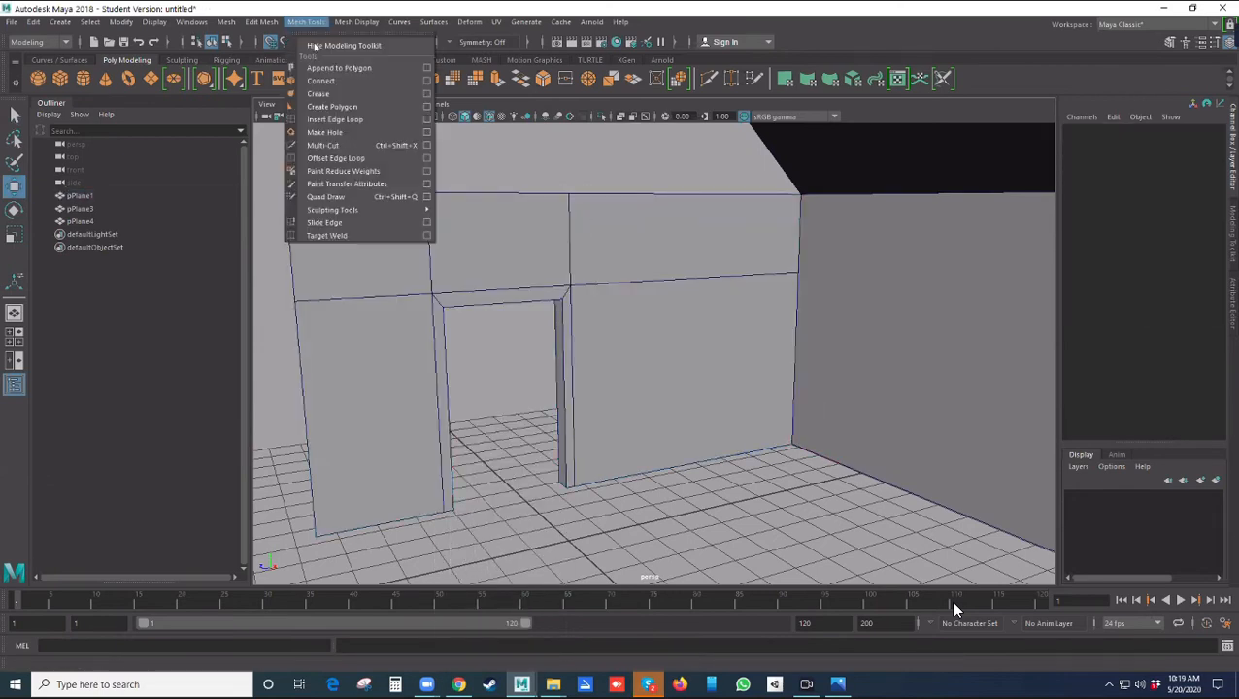
left_click(332, 119)
left_click_drag(552, 376, 529, 297, "alt")
left_click(525, 291)
key("ctrl+z")
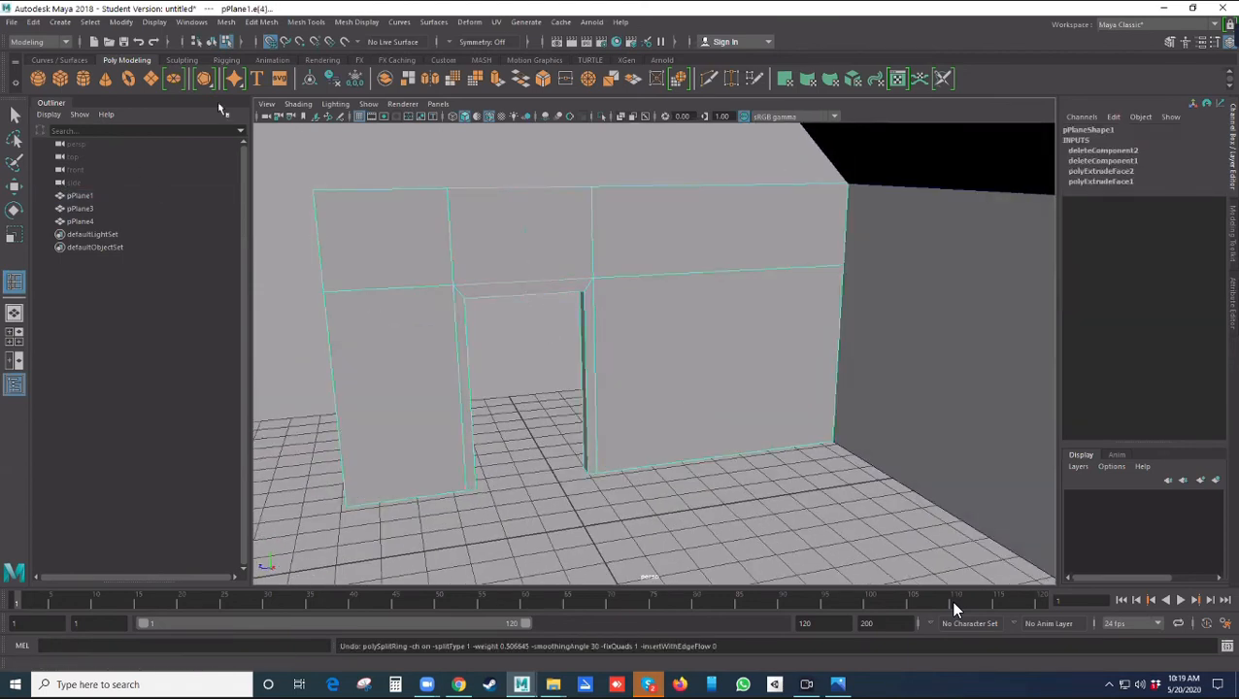
- Cut a vertical edge with Multi-Cut through the middle of the wall section above the doorway, from the lintel's underside to the wall's upper edge
left_click(306, 21)
left_click(324, 145)
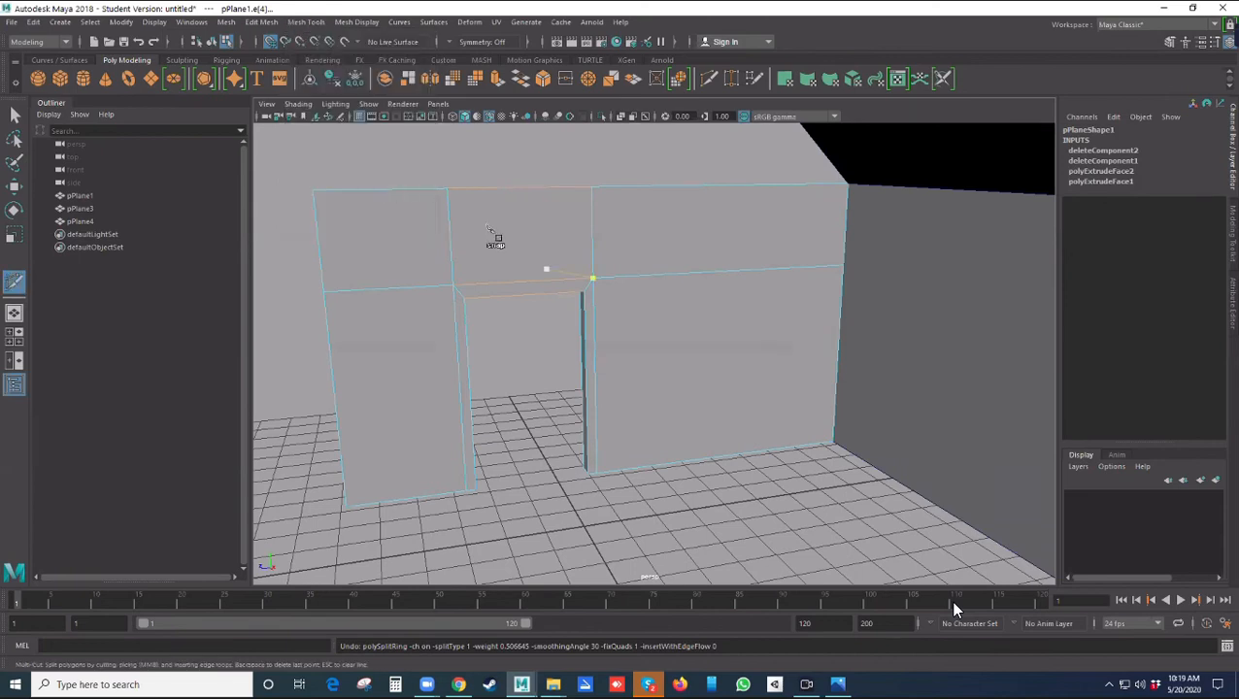
left_click(526, 283)
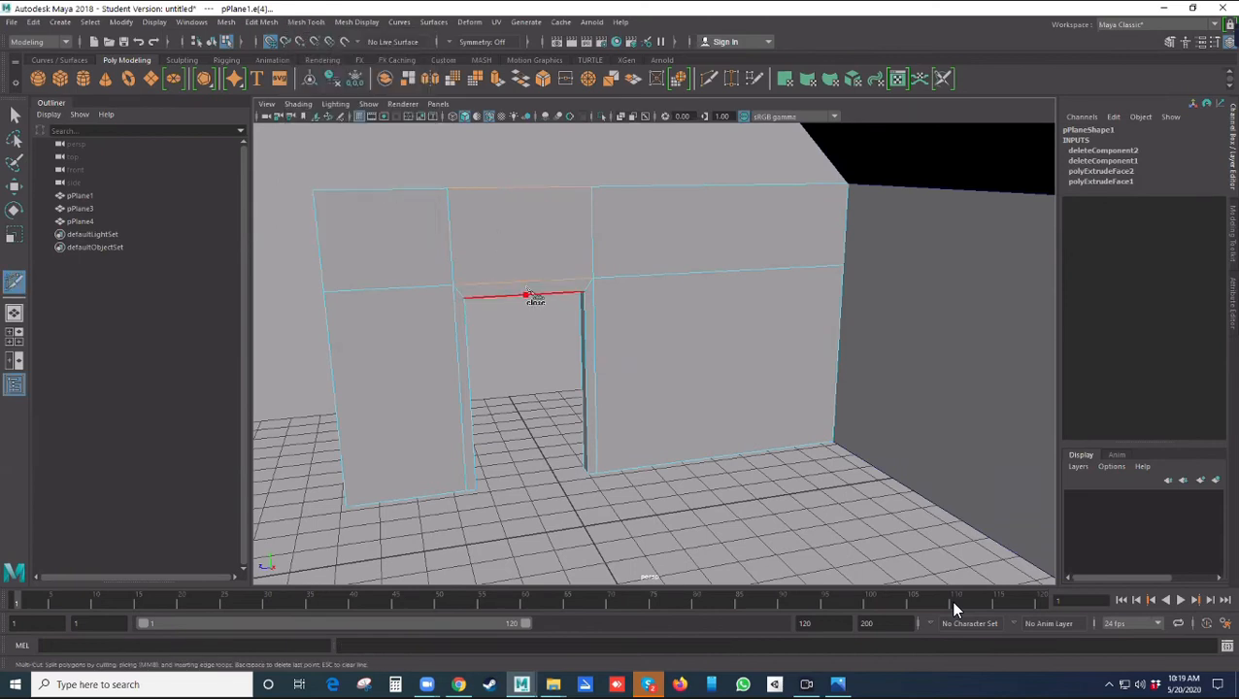
left_click(523, 189)
left_click_drag(575, 353, 558, 311, "alt")
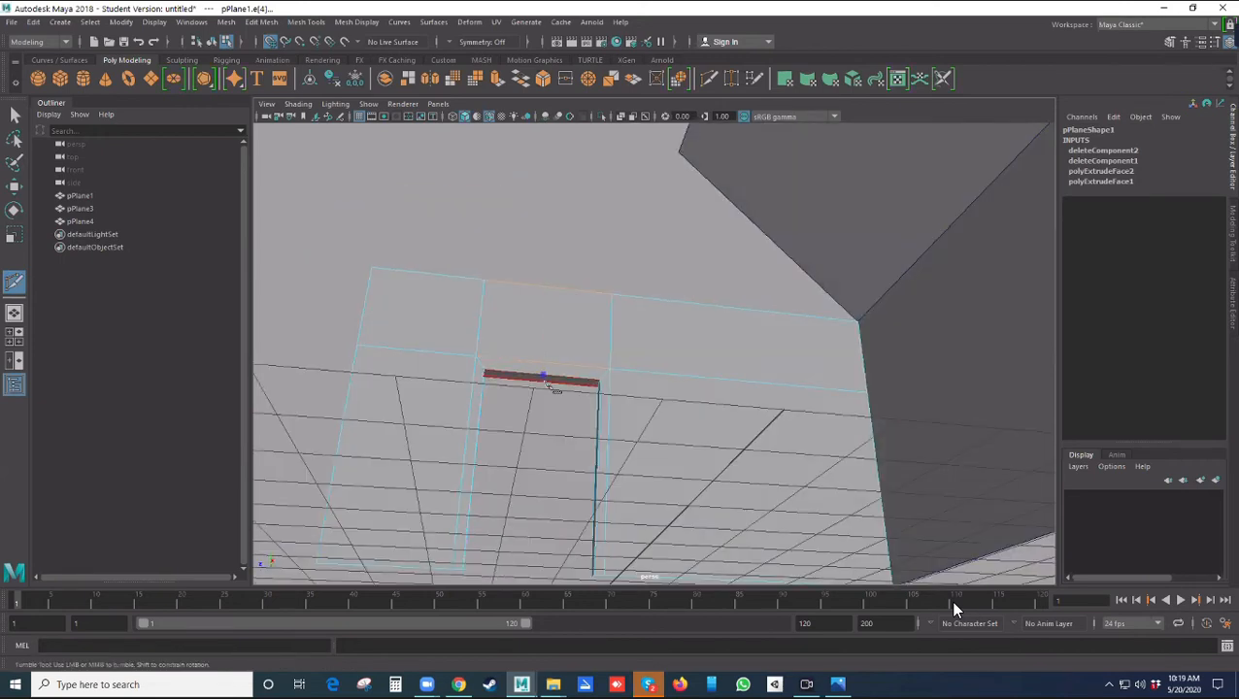
key("Delete")
key("ctrl+z")
left_click(543, 378)
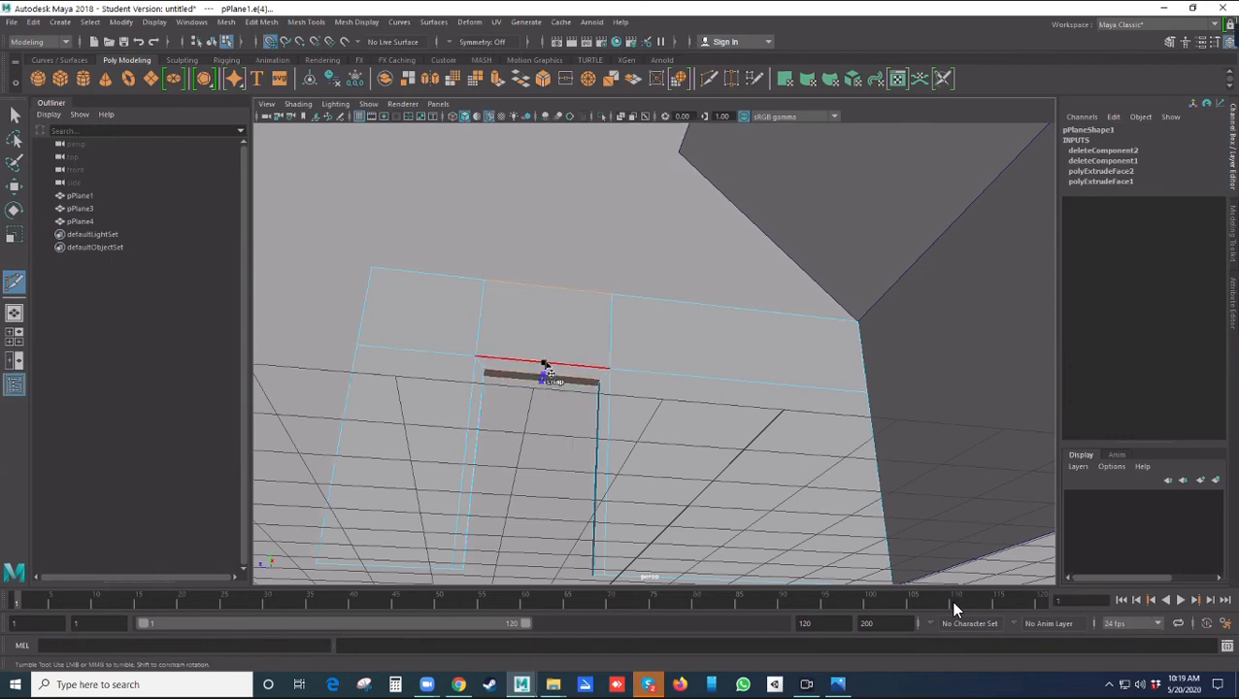
left_click(554, 297)
right_click(556, 294)
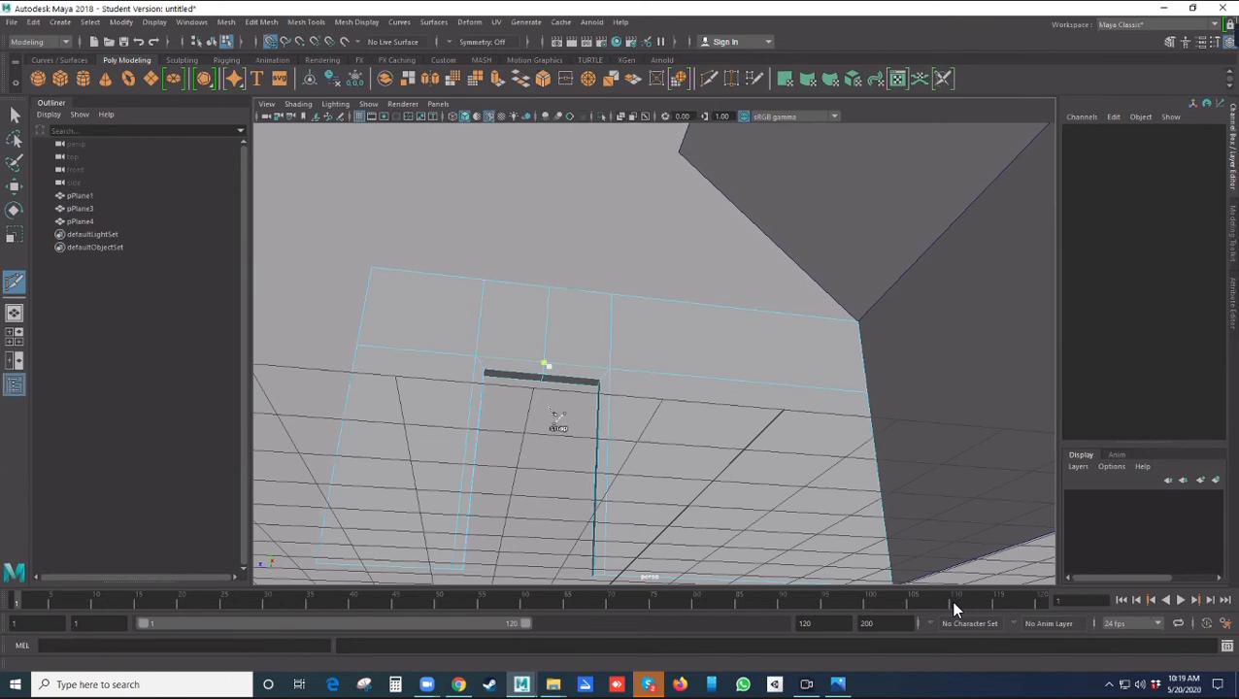
left_click_drag(552, 418, 362, 369, "alt")
left_click(15, 115)
- Raise the centre vertices of the doorway's lintel to form a pointed top
left_click_drag(532, 328, 537, 357, "alt")
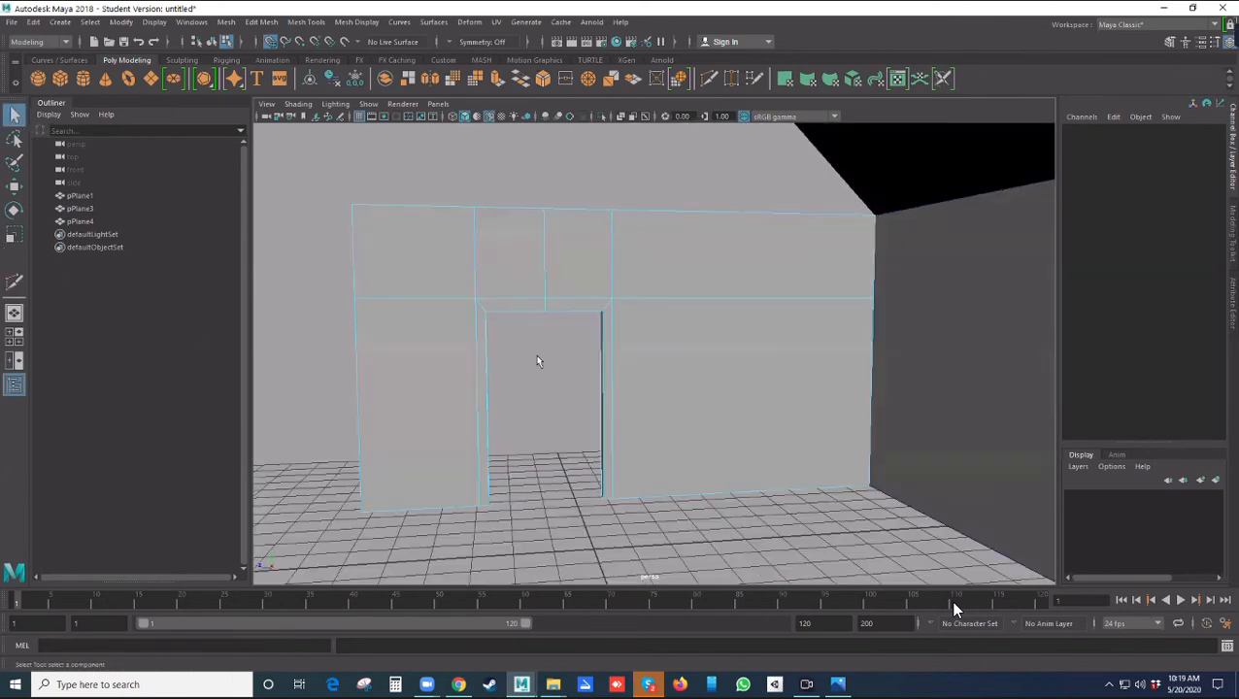
right_click_drag(546, 309, 505, 355)
mouse_move(549, 298)
right_mouse_down()
mouse_move(626, 280)
mouse_move(527, 299)
right_mouse_up()
left_click_drag(535, 368, 567, 288)
key("w")
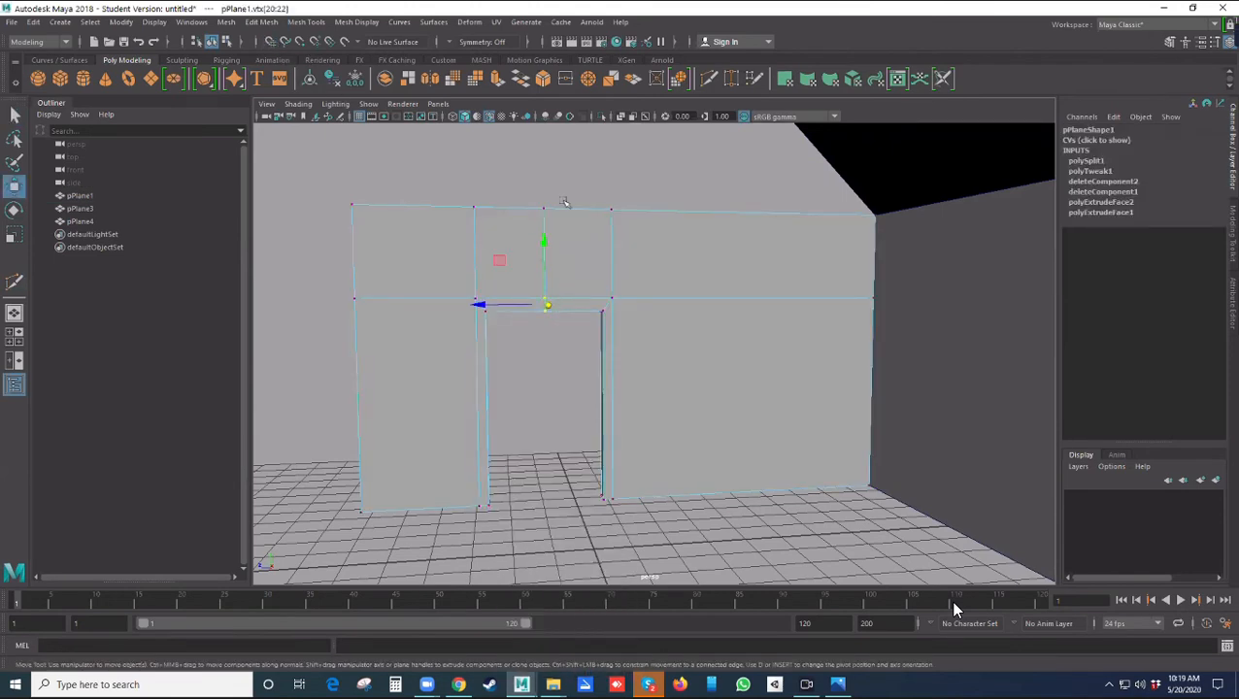
left_click_drag(542, 239, 545, 220)
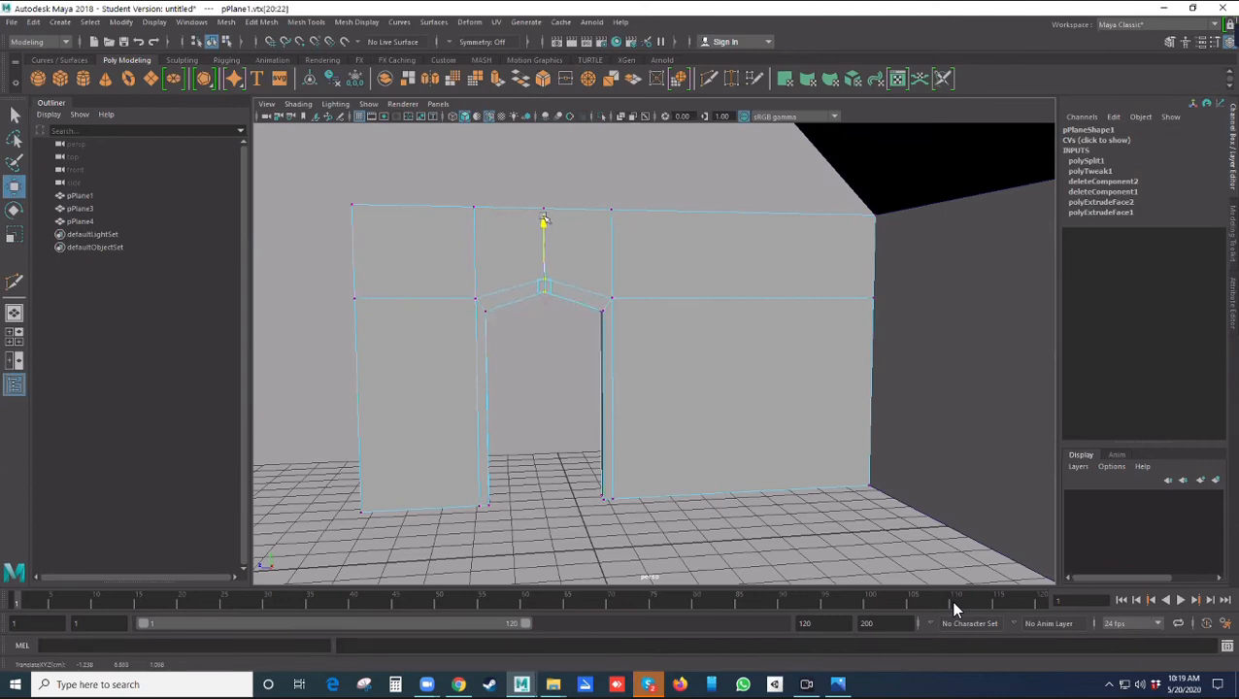
mouse_move(550, 346)
left_mouse_down("alt")
mouse_move(564, 345)
mouse_move(570, 379)
mouse_move(550, 343)
left_mouse_up("alt")
left_click(565, 345)
- Add offset edge loops on both sides of the vertical centre edge above the doorway
scroll(566, 350, "up", 2)
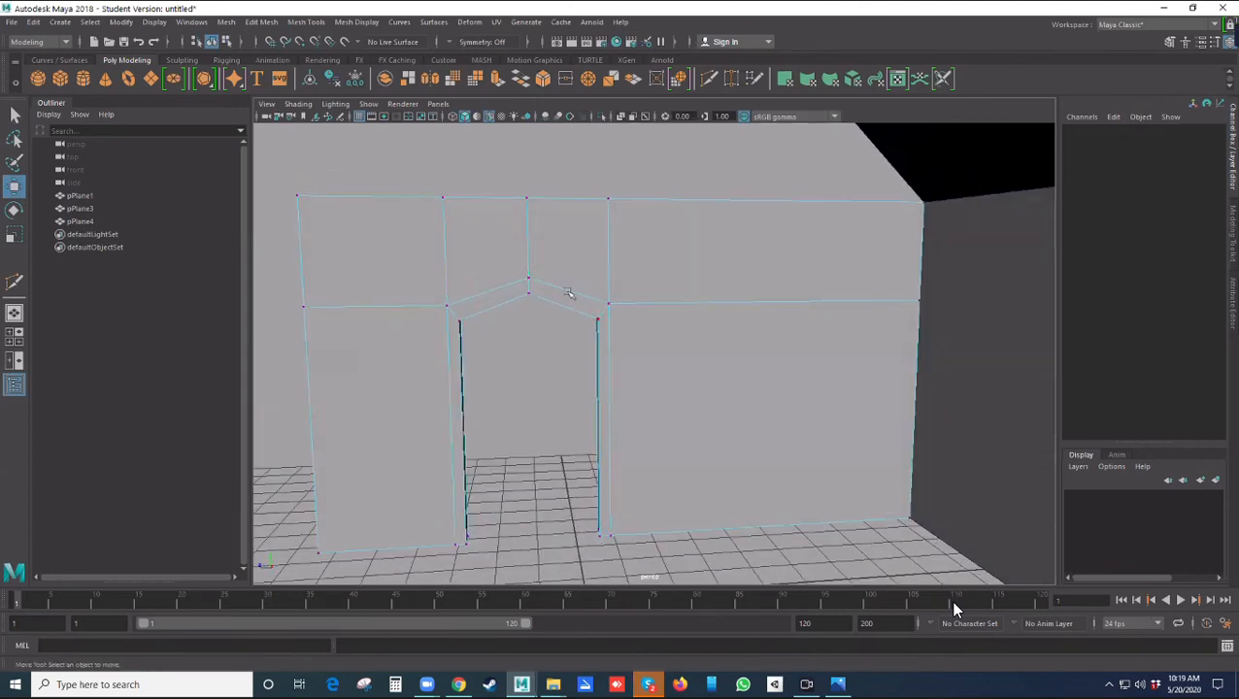
left_click(307, 22)
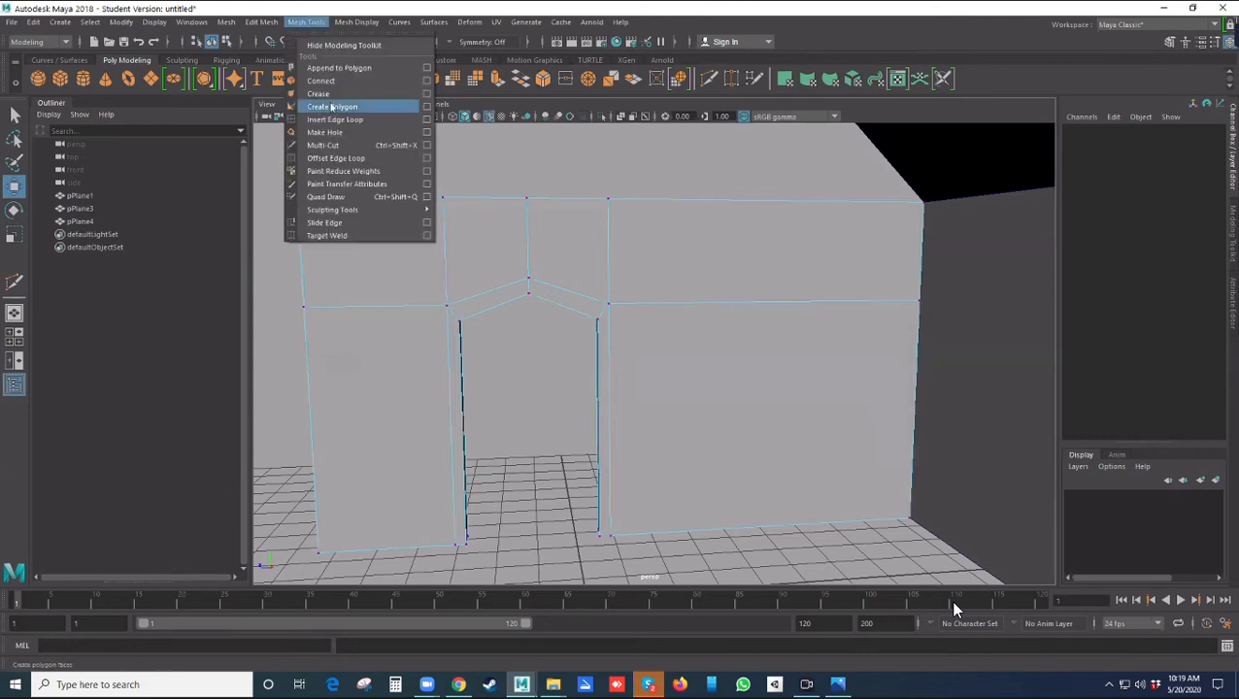
left_click(326, 159)
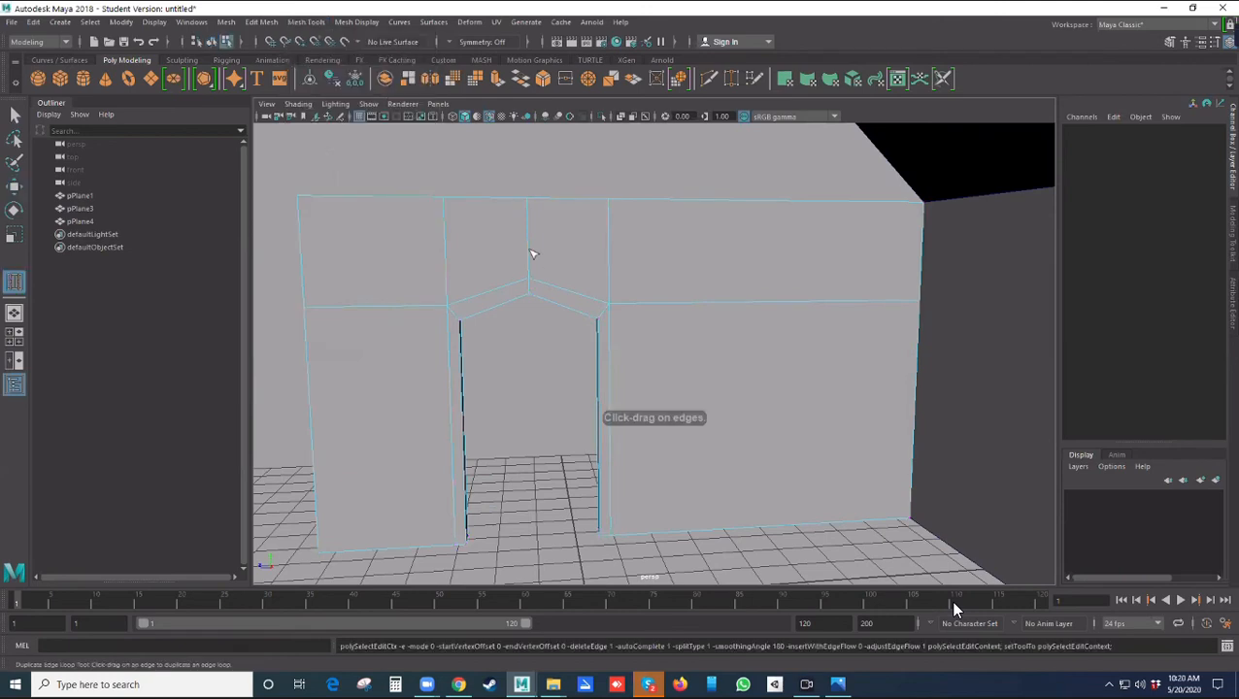
left_click_drag(556, 254, 580, 348)
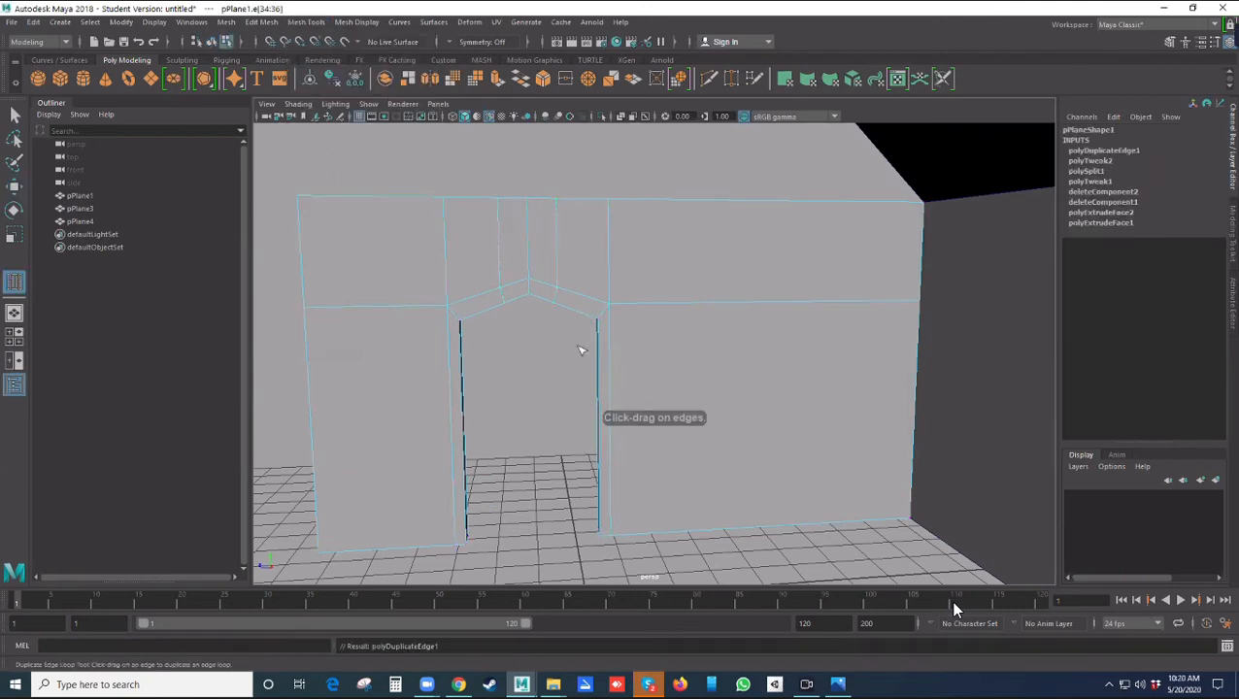
key("q")
- Raise the new lintel vertices on both sides of the doorway's peak to round it into an arch
right_click_drag(514, 298, 448, 295)
left_click_drag(481, 318, 511, 271)
left_click_drag(547, 319, 575, 279, "shift")
key("w")
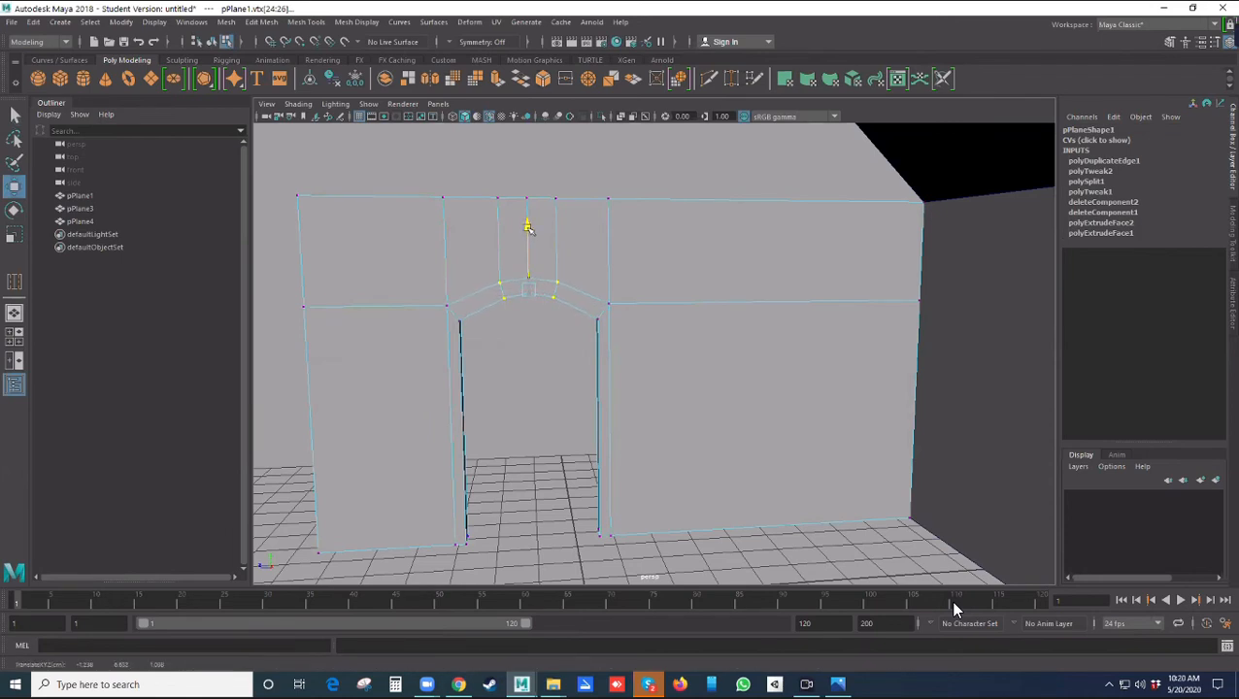
left_click_drag(530, 229, 528, 228)
left_click(546, 362)
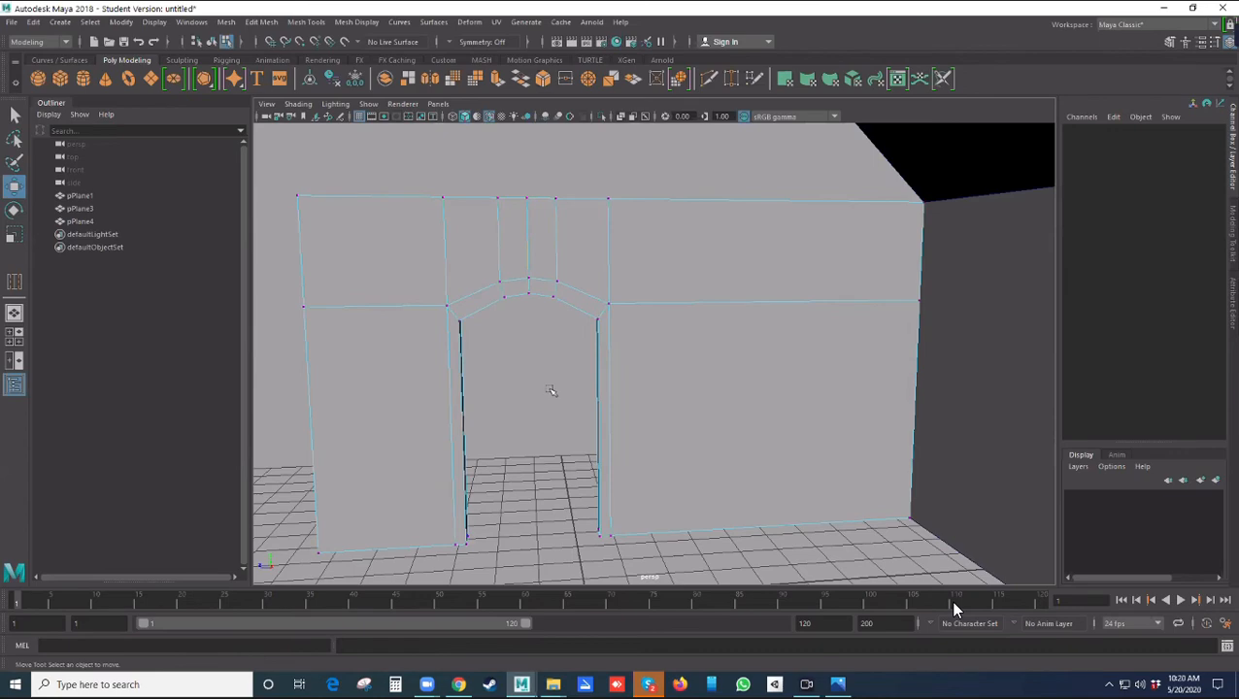
left_click_drag(552, 387, 547, 392, "alt")
scroll(540, 396, "down", 1)
scroll(538, 396, "down", 1)
scroll(532, 399, "up", 1)
middle_click_drag(532, 391, 439, 365, "alt")
left_click_drag(695, 431, 663, 453, "alt")
left_click_drag(561, 363, 645, 296, "alt")
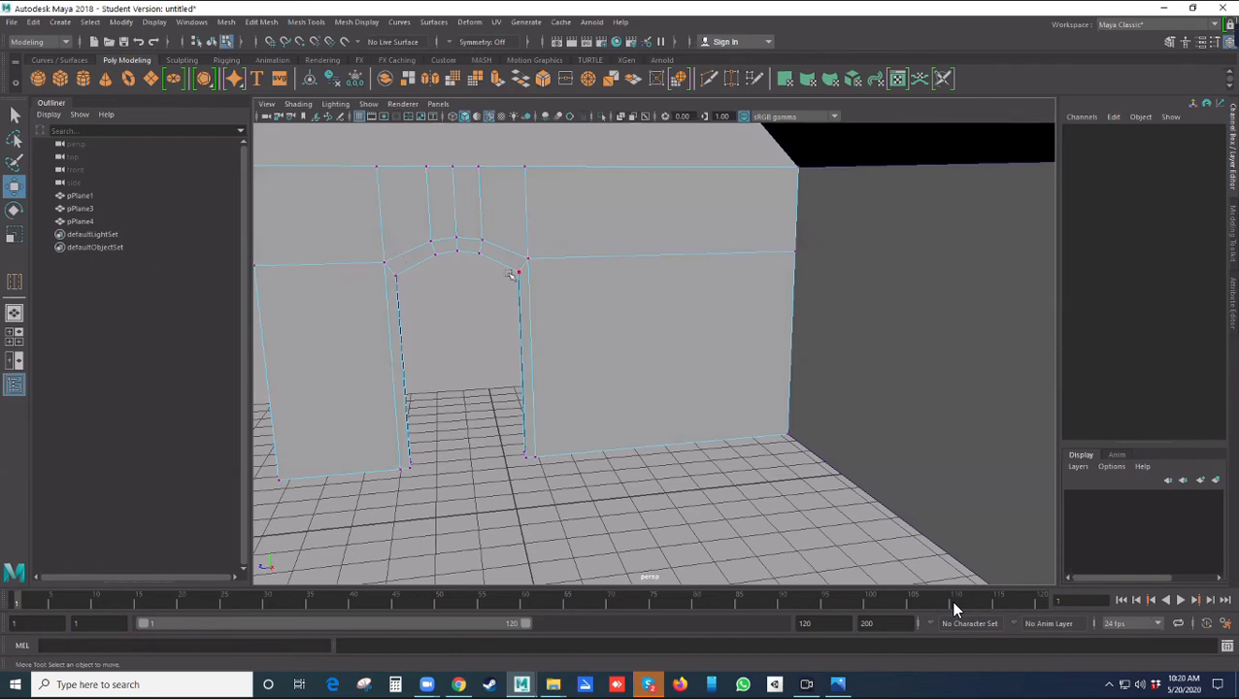
- Extrude the narrow wall face beside the arched doorway, scale it to Local Scale 0.45, and move it upward as a window area
right_click_drag(649, 327, 647, 348)
left_click(954, 603)
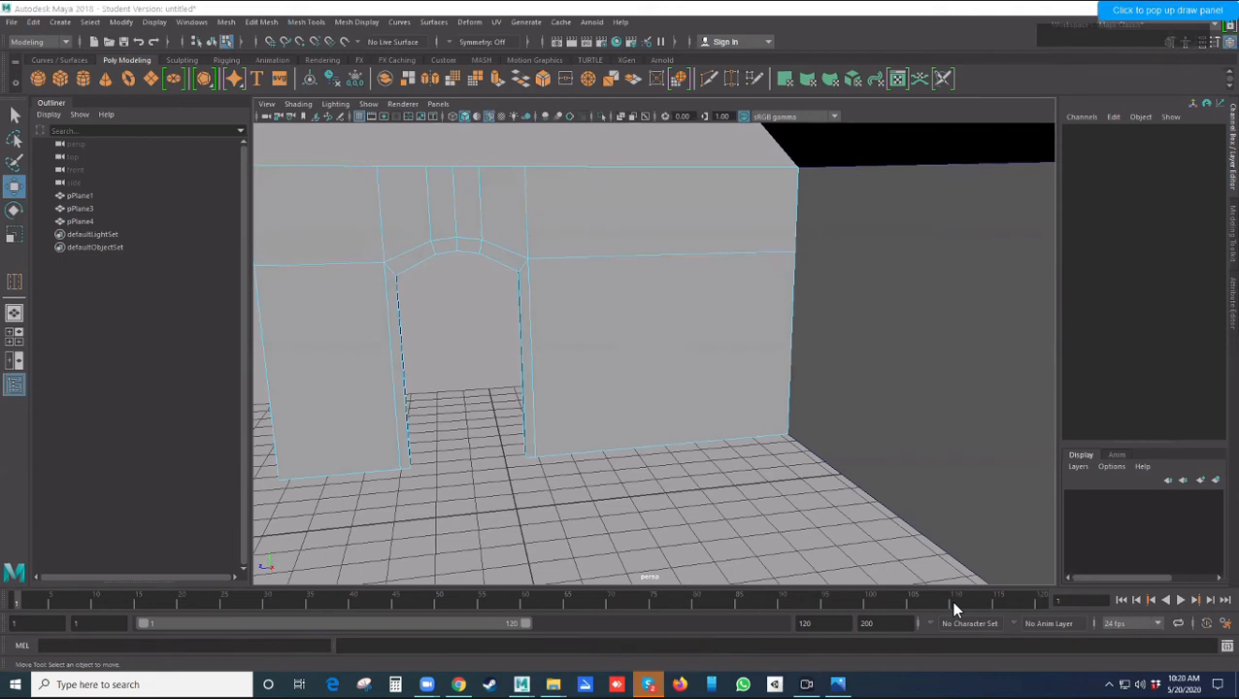
left_click_drag(693, 357, 645, 354, "alt")
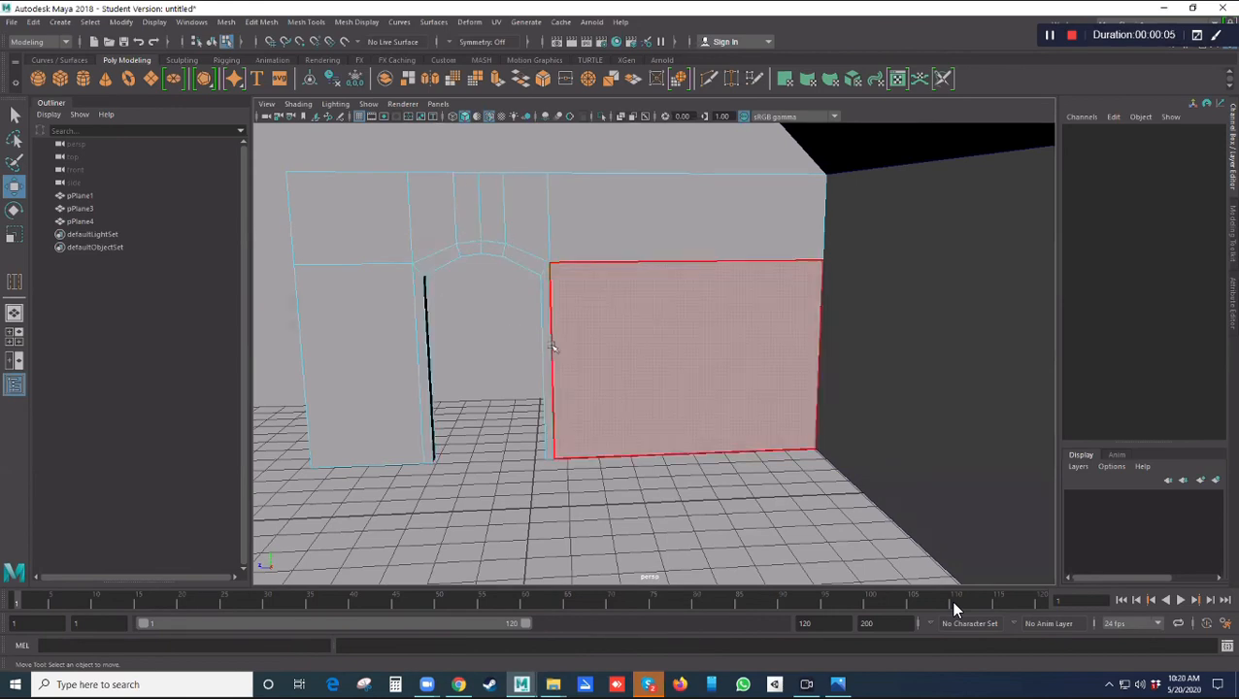
left_click_drag(650, 343, 451, 332, "alt")
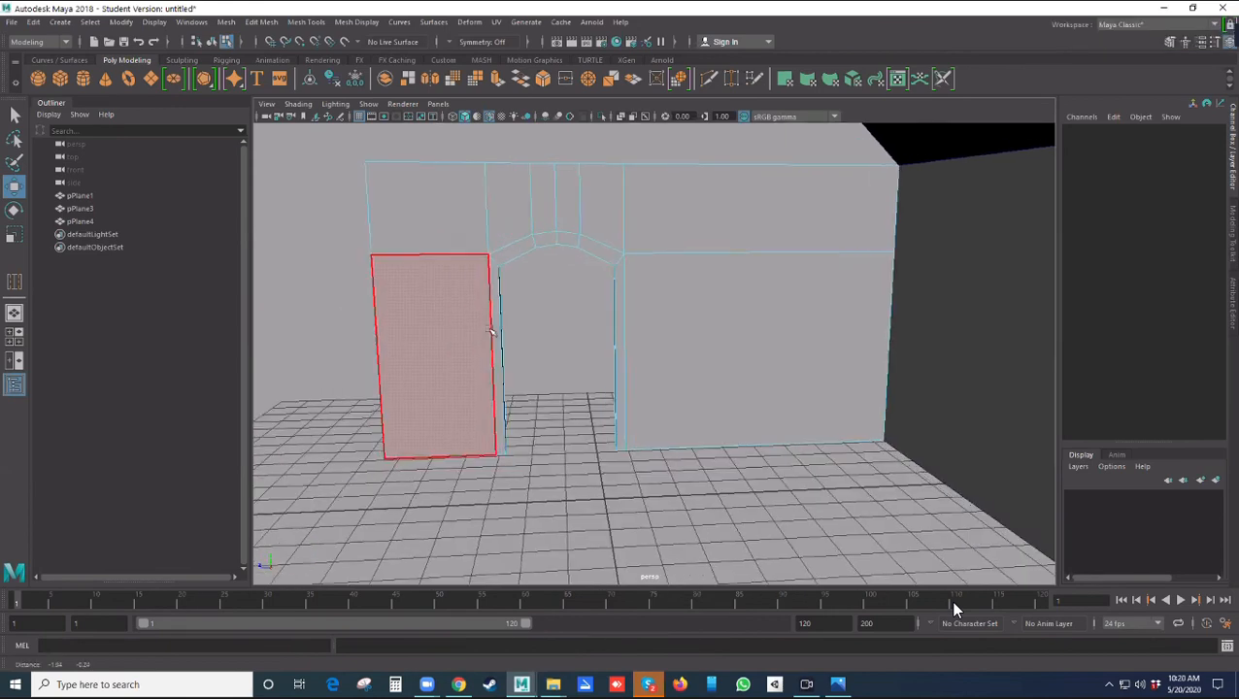
right_click(450, 314)
right_click_drag(452, 323, 451, 342)
left_click(450, 344)
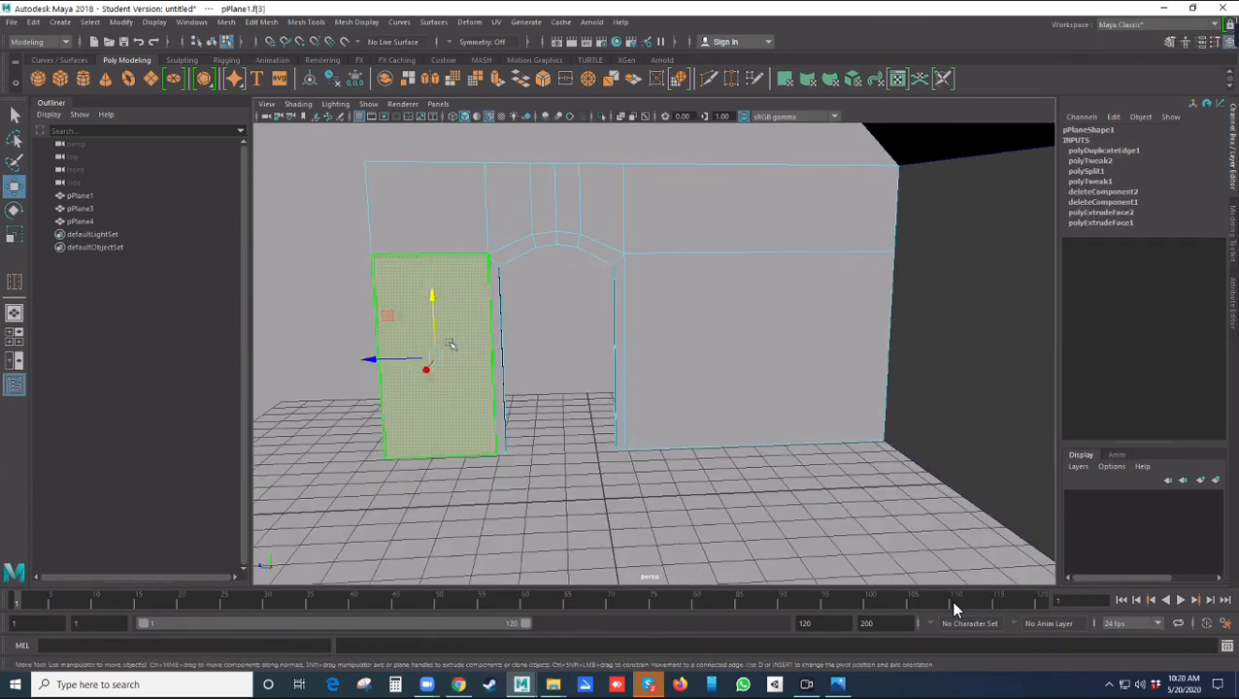
key("ctrl+e")
left_click_drag(439, 392, 419, 394, "alt")
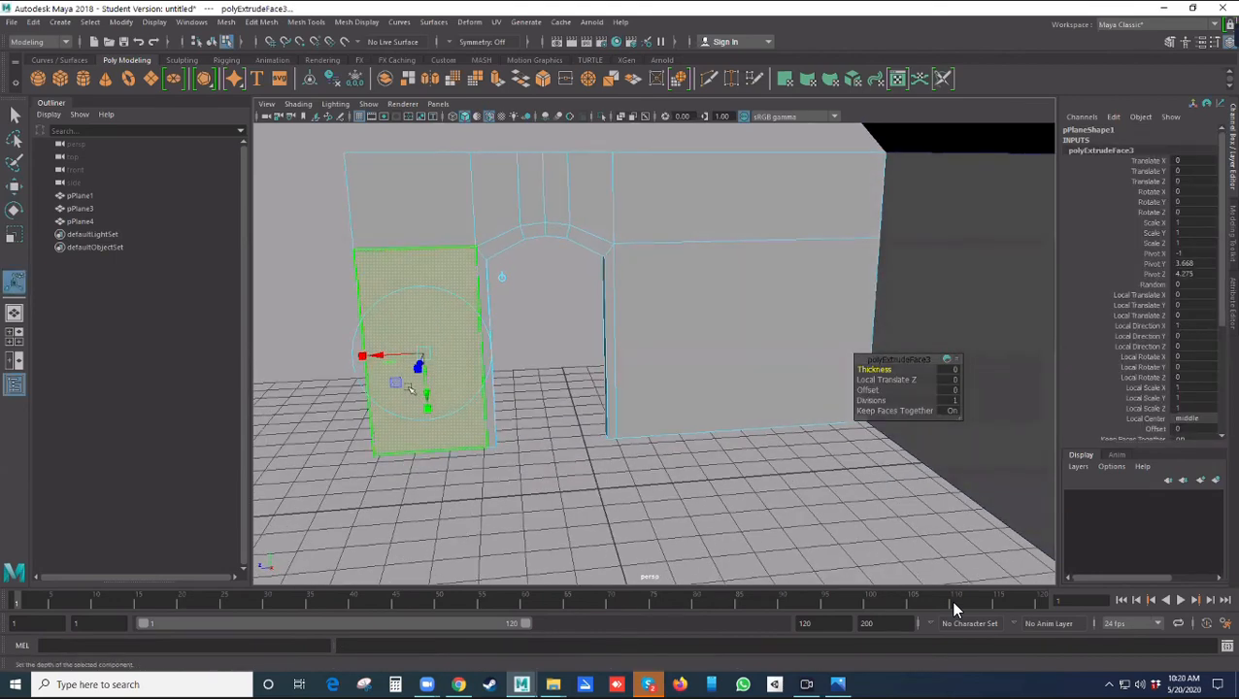
left_click_drag(420, 358, 406, 350)
key("w")
left_click_drag(420, 298, 573, 377)
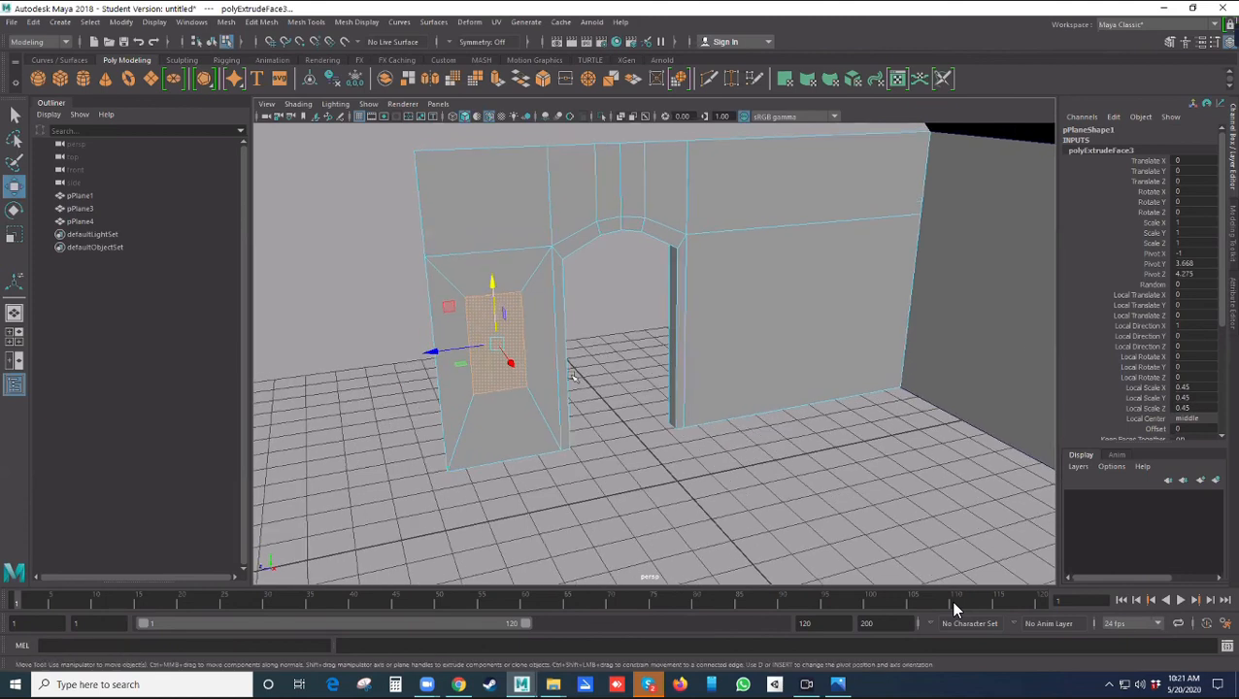
- Extrude the small window face again and scale it uniformly to Local Scale 0.8 for a frame border
key("ctrl+e")
left_click(500, 398)
left_click_drag(498, 346, 492, 347)
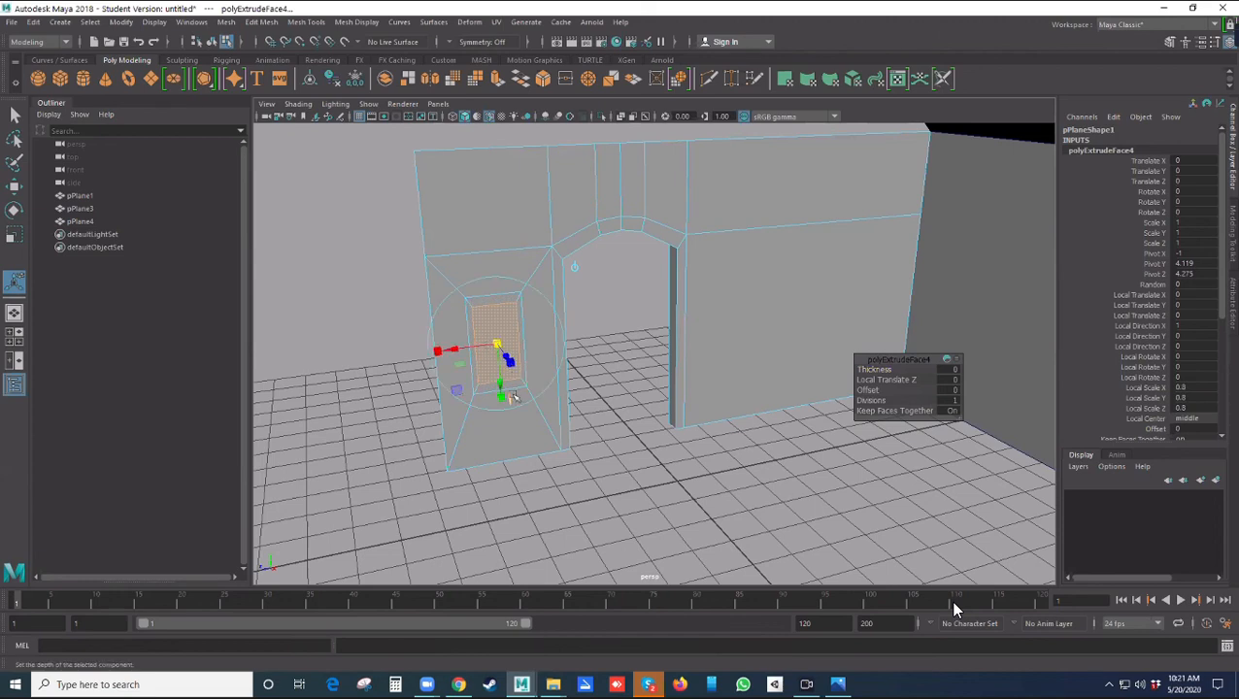
- Extrude the inner window face for frame depth and delete the resulting face to open the window
key("ctrl+e")
left_click_drag(506, 358, 502, 353)
key("Delete")
scroll(572, 454, "up", 1)
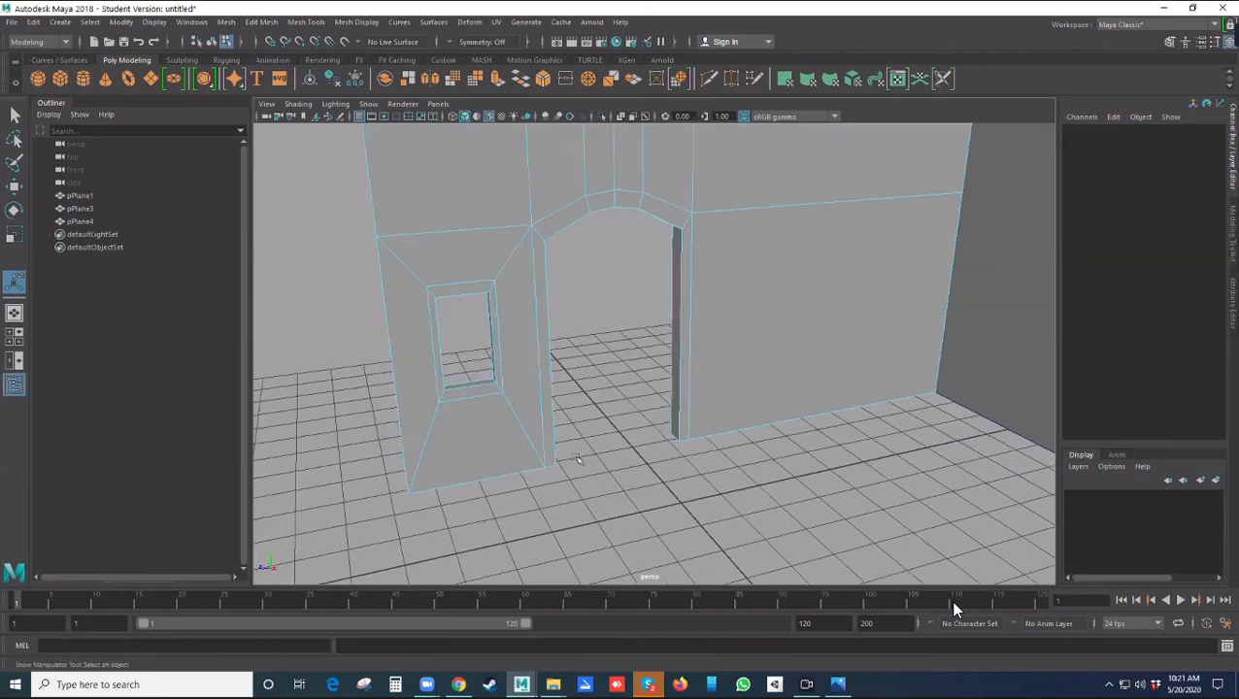
scroll(571, 454, "up", 1)
middle_click_drag(641, 454, 732, 477, "alt")
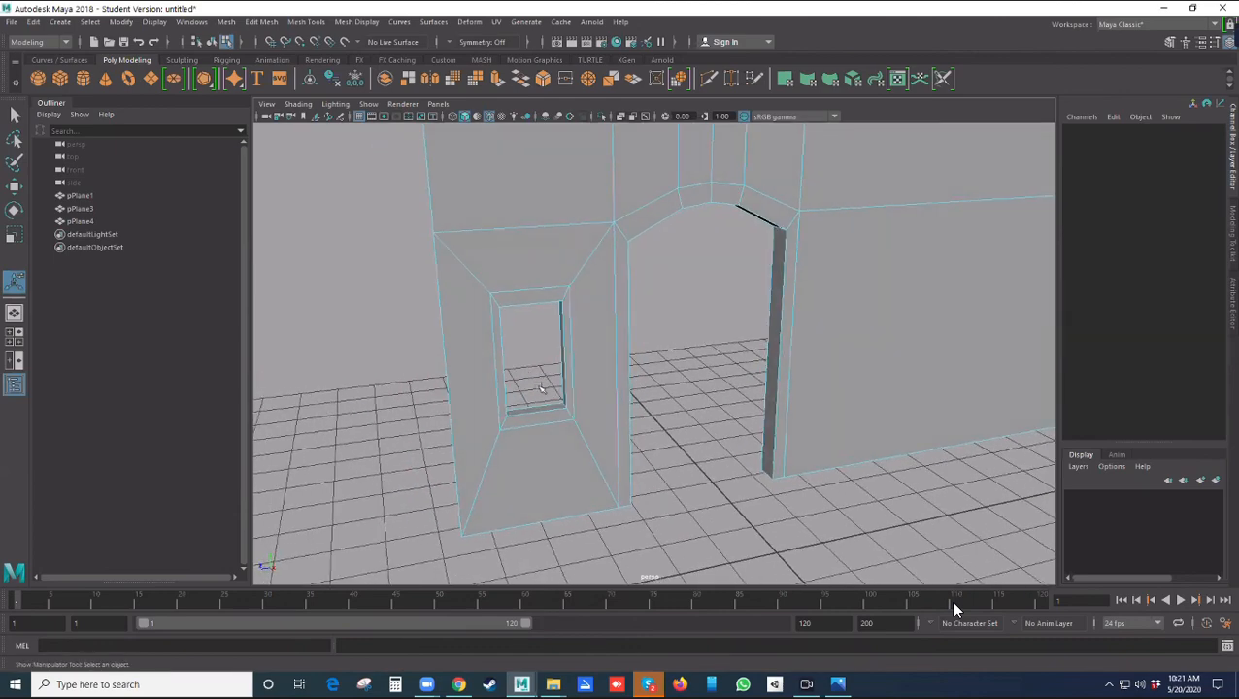
- Select the four border faces around the small window opening and extrude them outward as a raised frame
key("q")
left_click(511, 420)
left_click(505, 407, "shift")
left_click(526, 299, "shift")
left_click(566, 321, "shift")
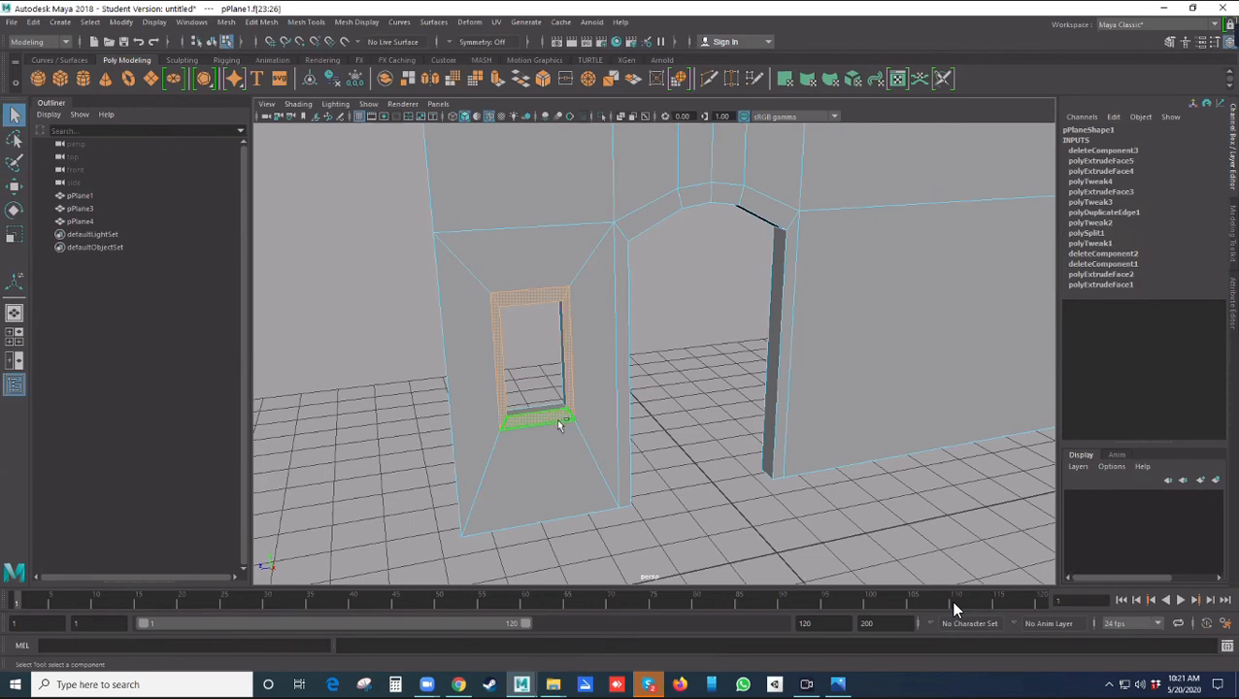
key("ctrl+e")
left_click_drag(544, 418, 500, 390, "alt")
left_click_drag(626, 500, 710, 465, "alt")
left_click(708, 464)
- Examine the raised window frame and the arched doorway wall from several angles
scroll(708, 464, "down", 1)
middle_click_drag(679, 444, 627, 446, "alt")
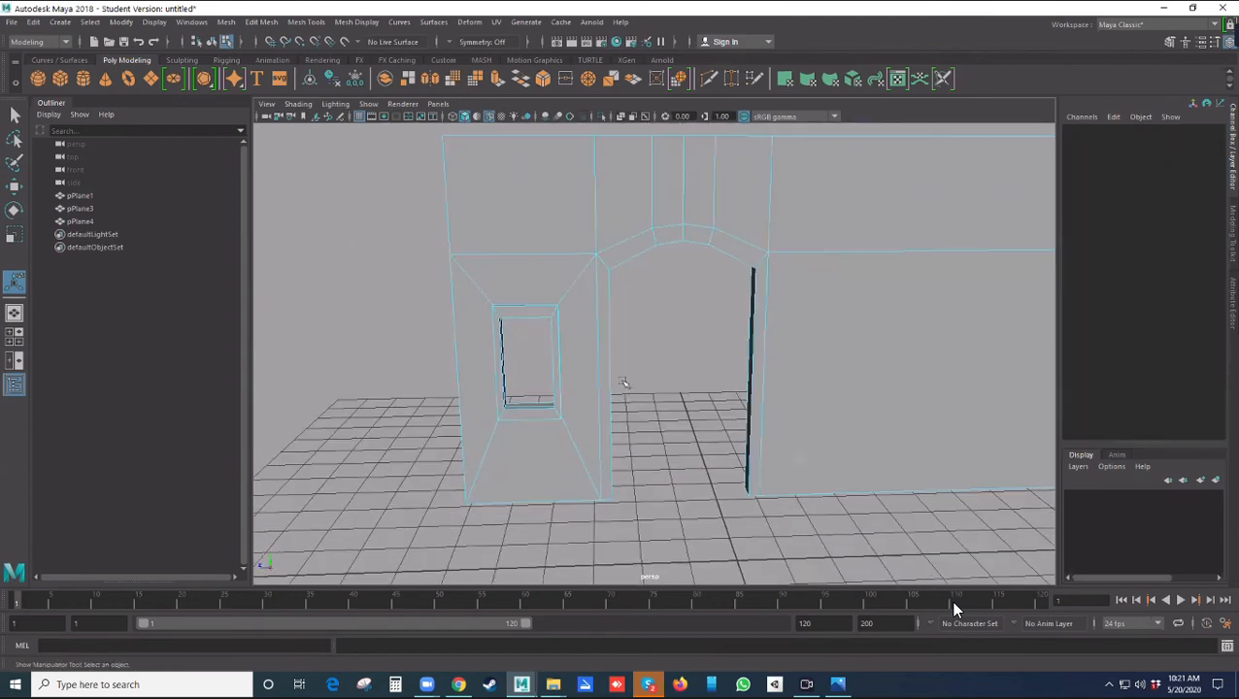
left_click_drag(669, 452, 797, 476, "alt")
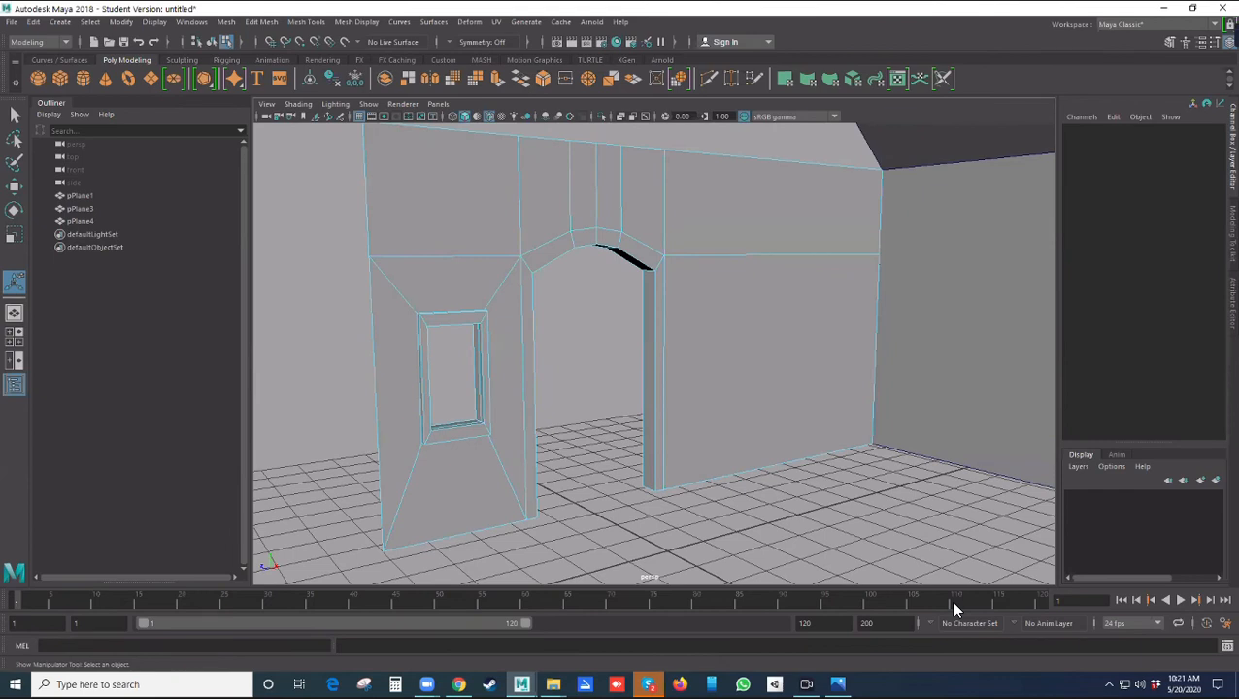
left_click(953, 610)
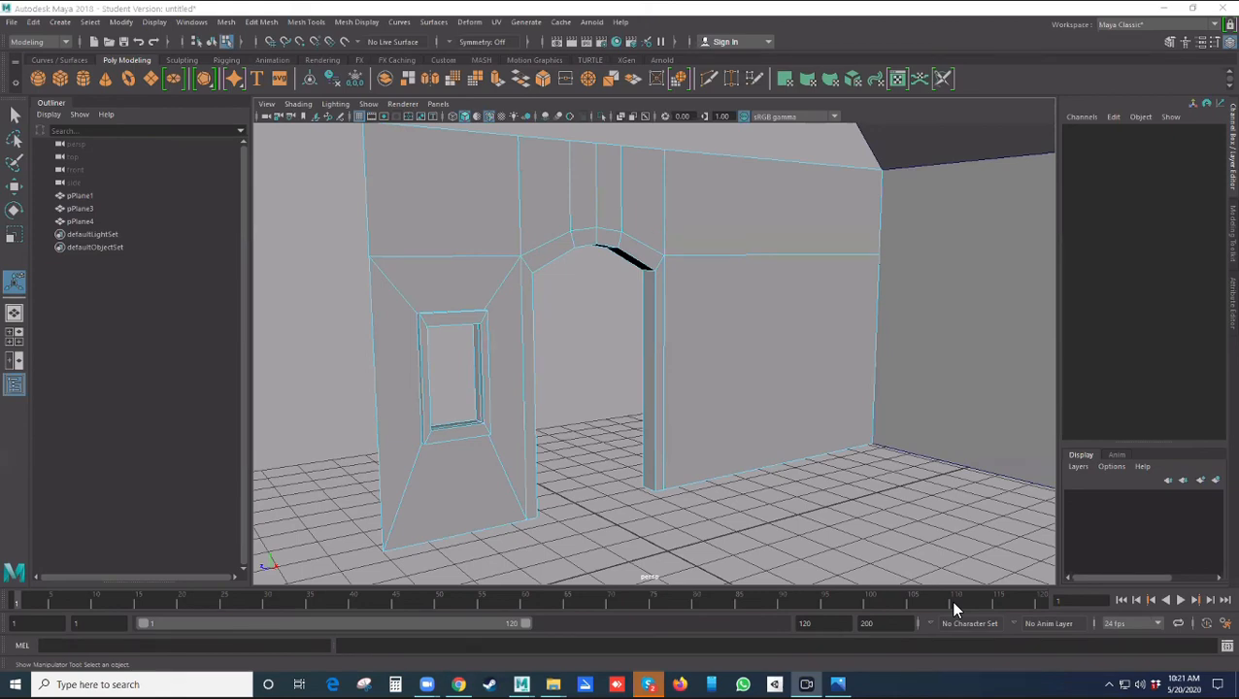
scroll(769, 421, "down", 3)
left_click_drag(769, 420, 786, 395, "alt")
middle_click_drag(785, 395, 711, 371, "alt")
left_click_drag(699, 375, 743, 361, "alt")
left_click(954, 603)
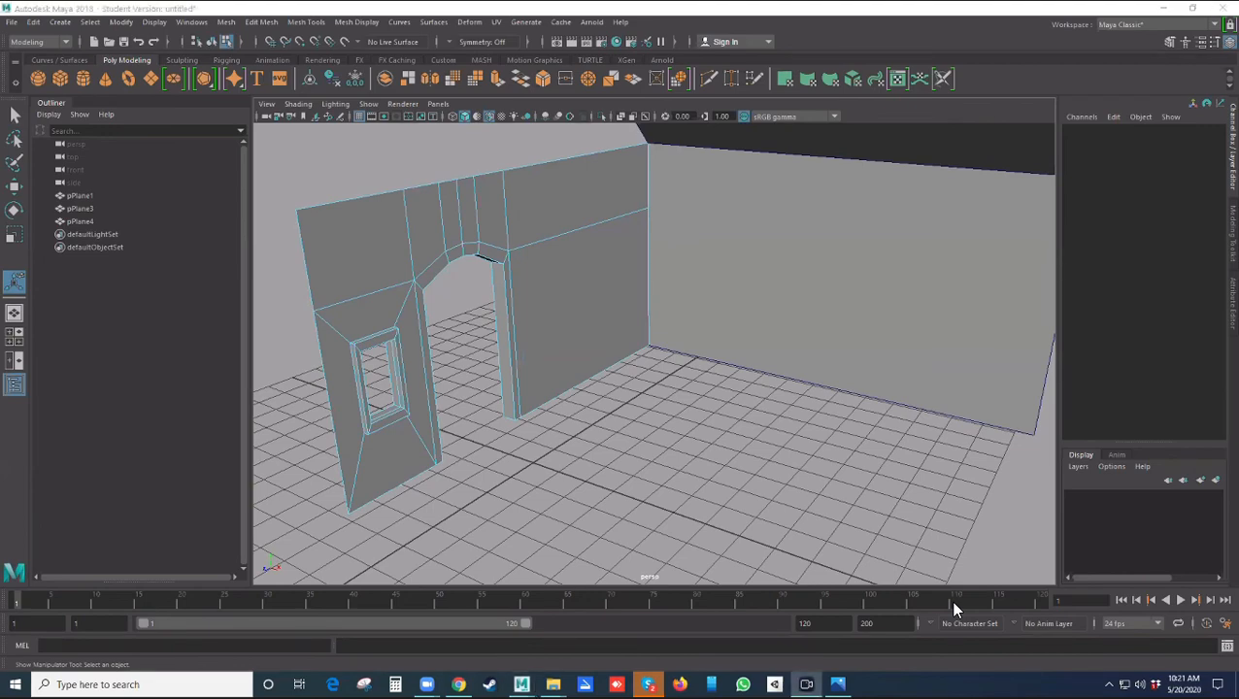
- Duplicate the plain wall plane adjoining the doorway wall and rotate the copy flat for a floor
left_click_drag(948, 412, 853, 398, "alt")
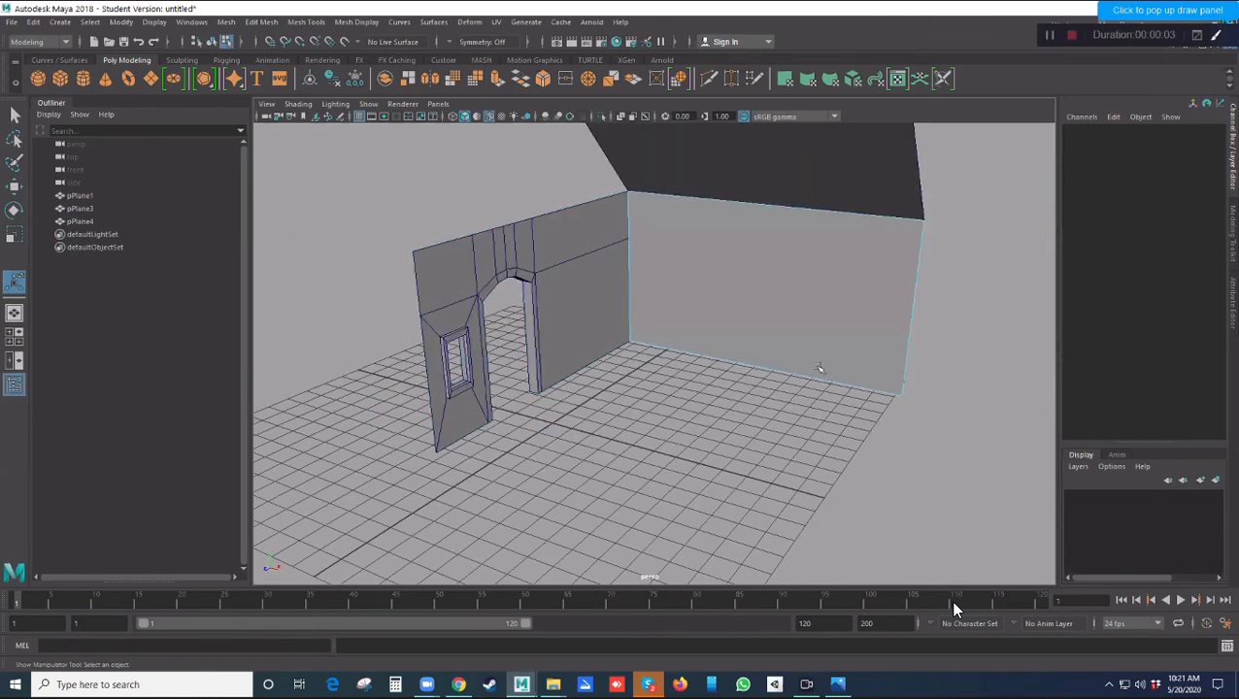
right_click_drag(820, 368, 866, 331)
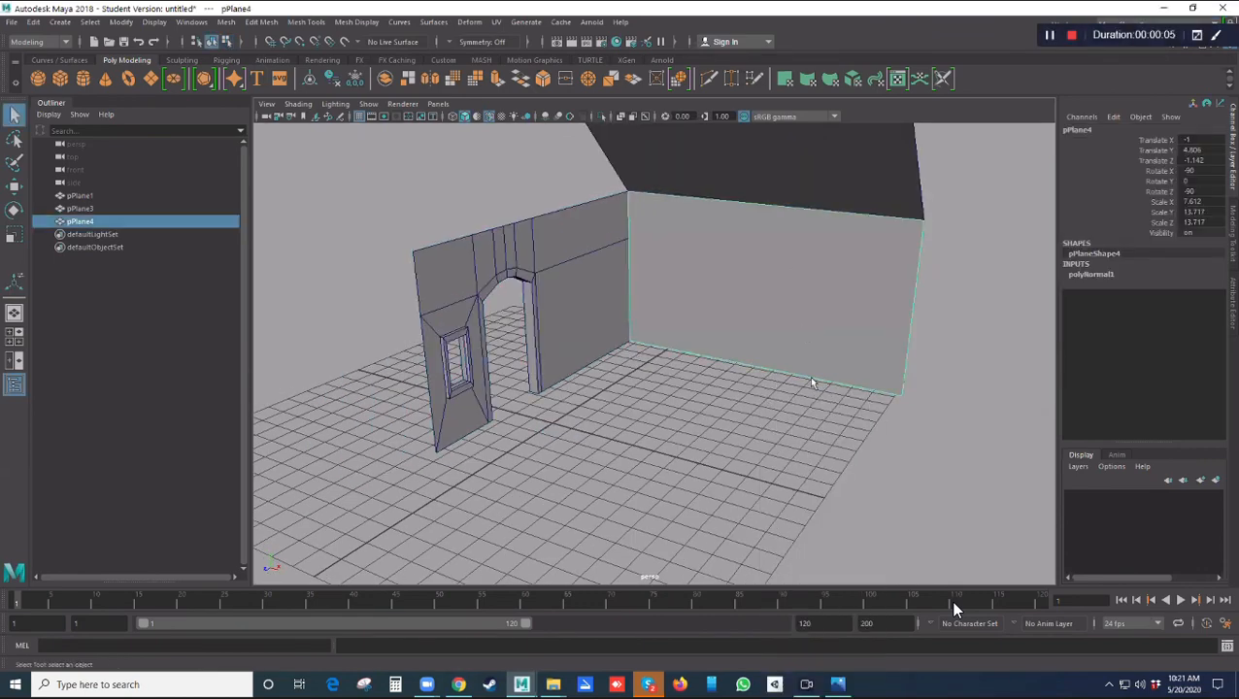
key("ctrl+d")
key("w")
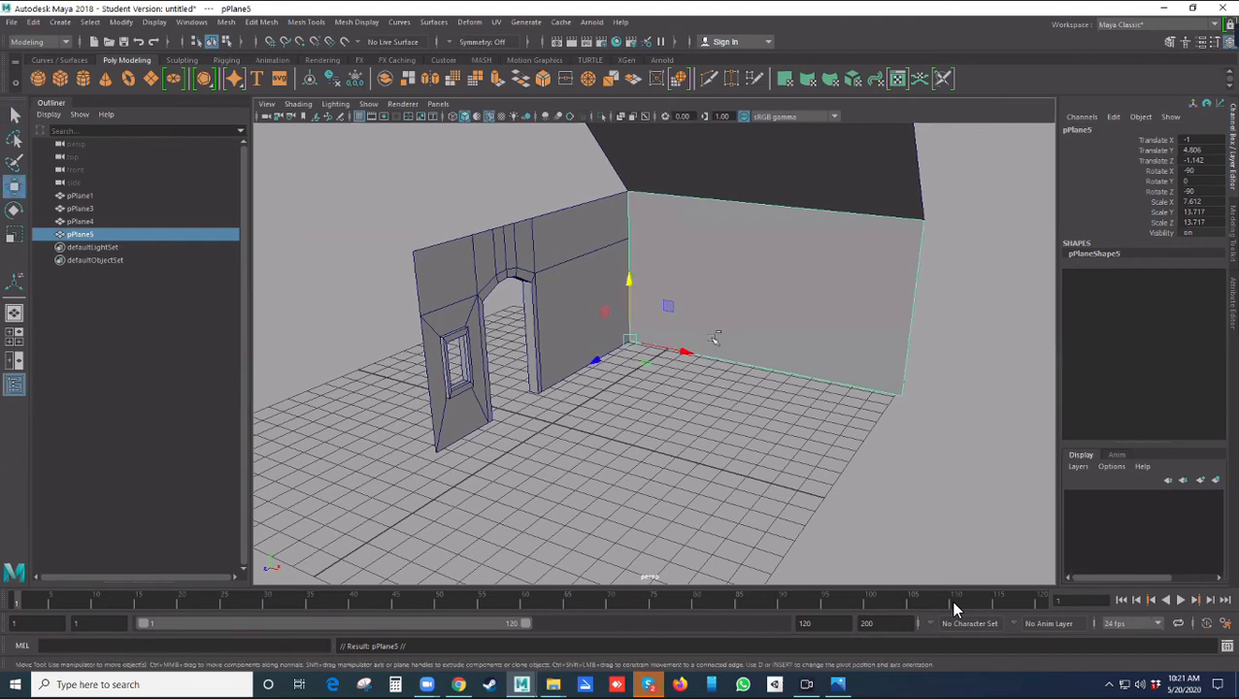
left_click_drag(630, 343, 668, 428)
key("e")
- Vertex-snap the floor plane's pivot corner to the outer bottom corner of the window wall
key("w")
key("c")
key("v")
left_click_drag(628, 520, 460, 479)
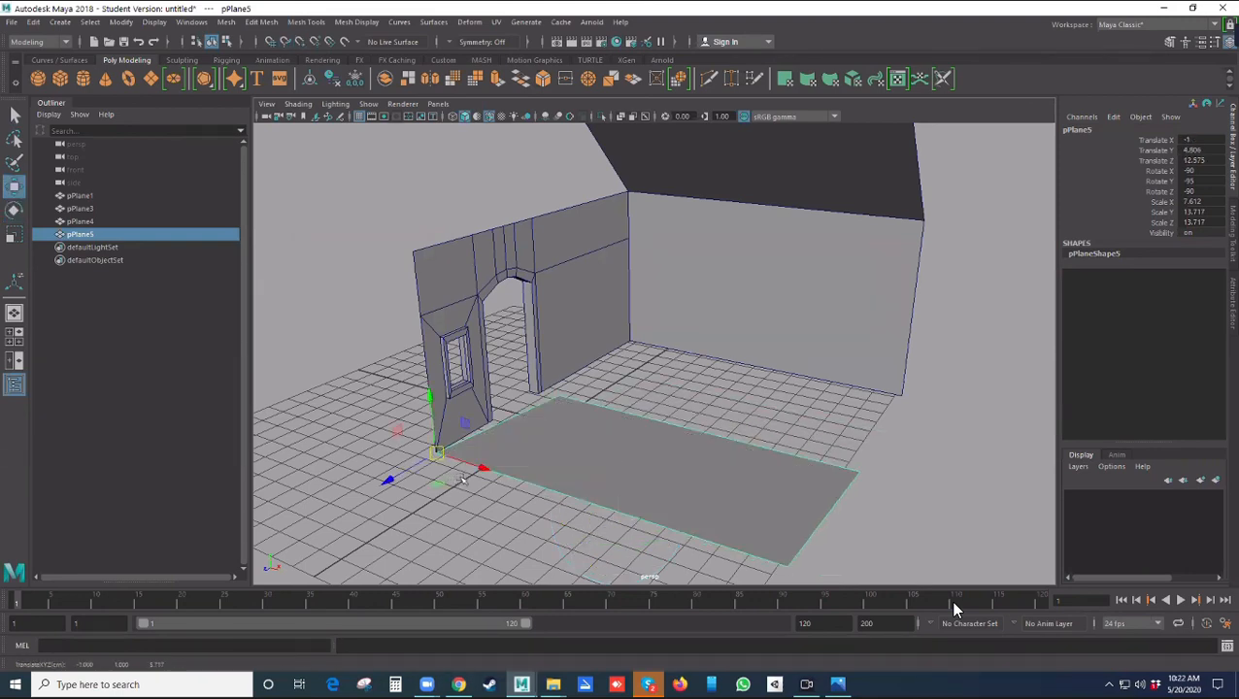
- Level the floor plane at Rotate Y -90 and scale it along the doorway wall until it reaches the plain wall
key("e")
left_click_drag(416, 418, 404, 420)
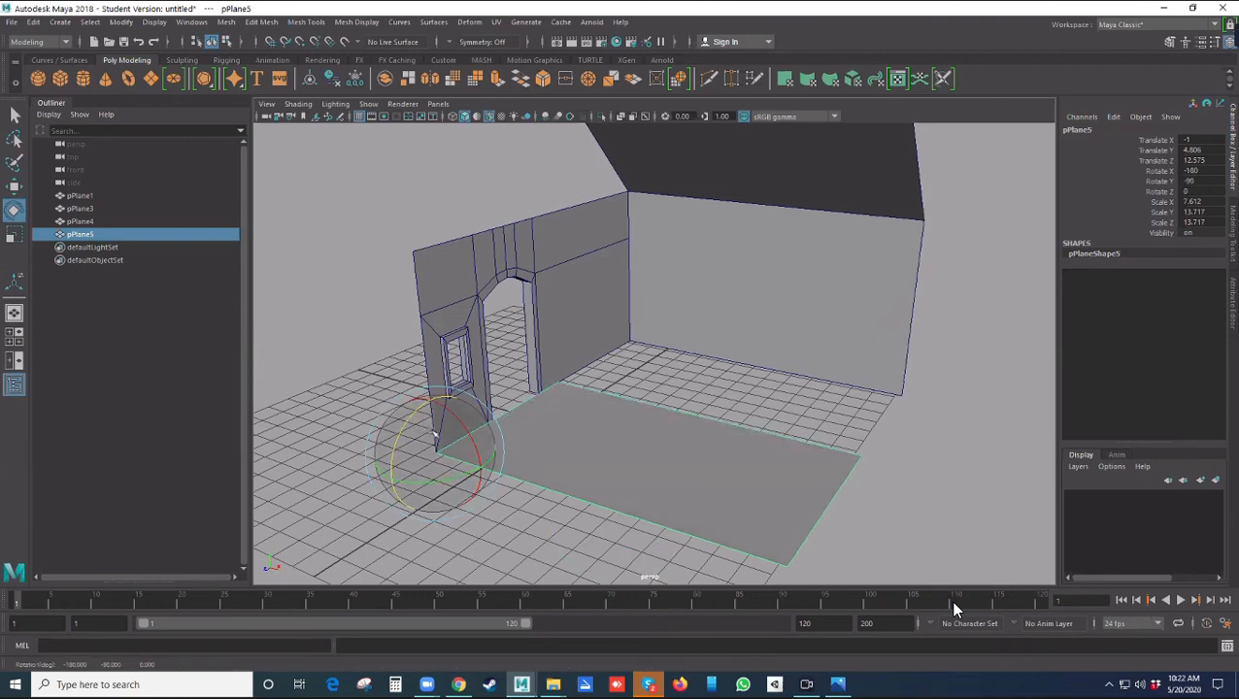
key("r")
left_click_drag(391, 481, 346, 503)
left_click_drag(563, 517, 636, 522, "alt")
left_click(602, 525)
scroll(635, 523, "up", 3)
left_click_drag(649, 371, 632, 428, "alt")
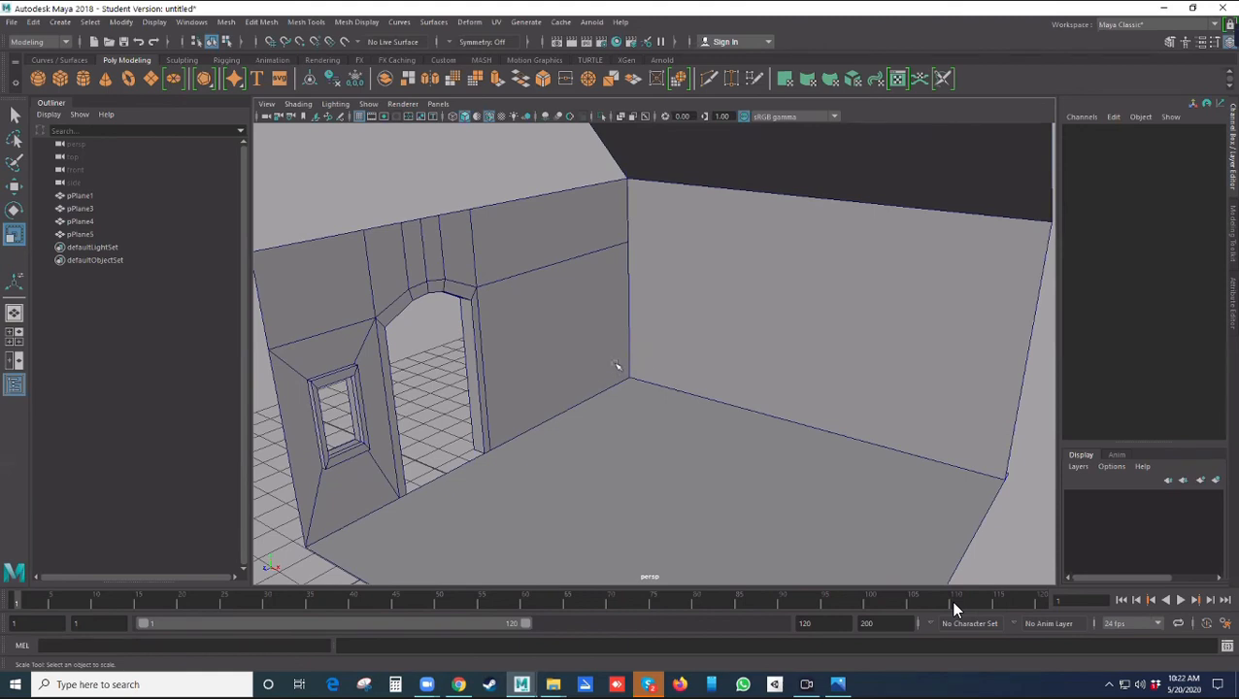
scroll(617, 365, "down", 3)
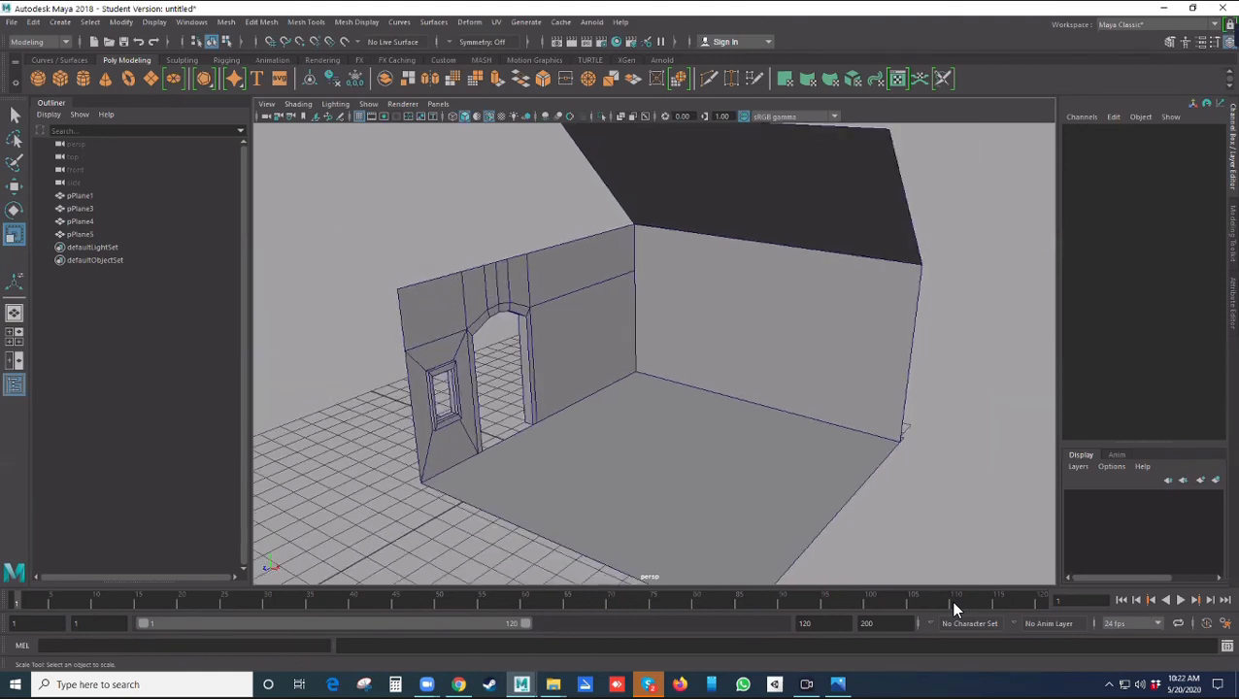